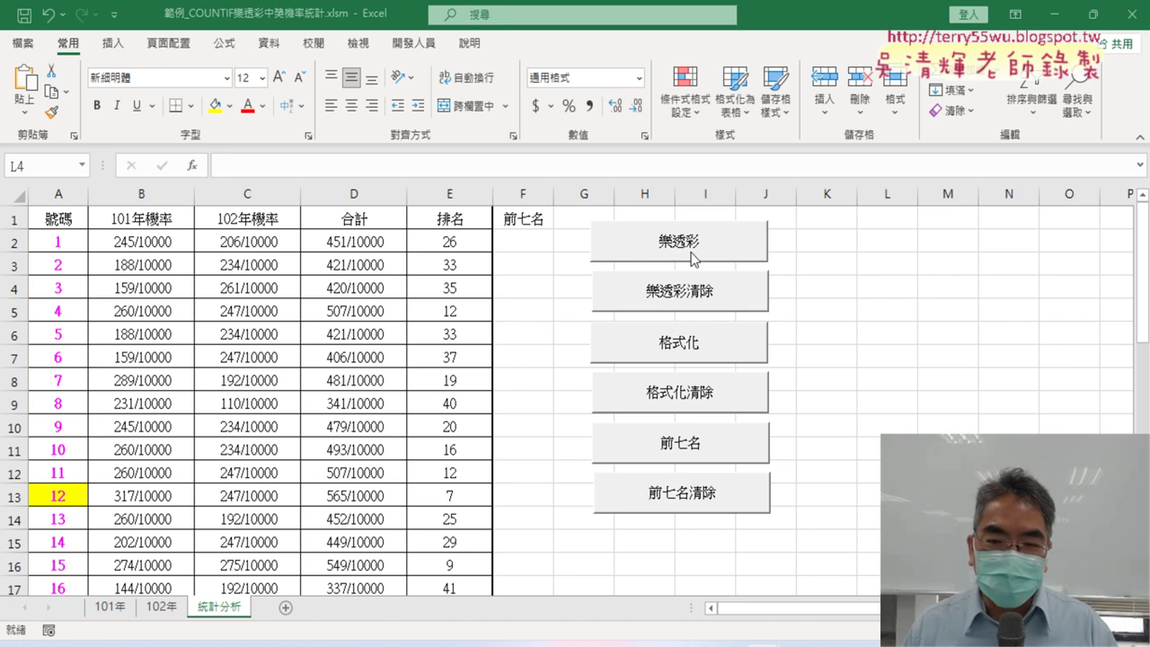
# Step: Review the macros assignable to the 樂透彩 button, cancel, and show the 開發人員 (Developer) tab
pyautogui.rightClick(684, 246)
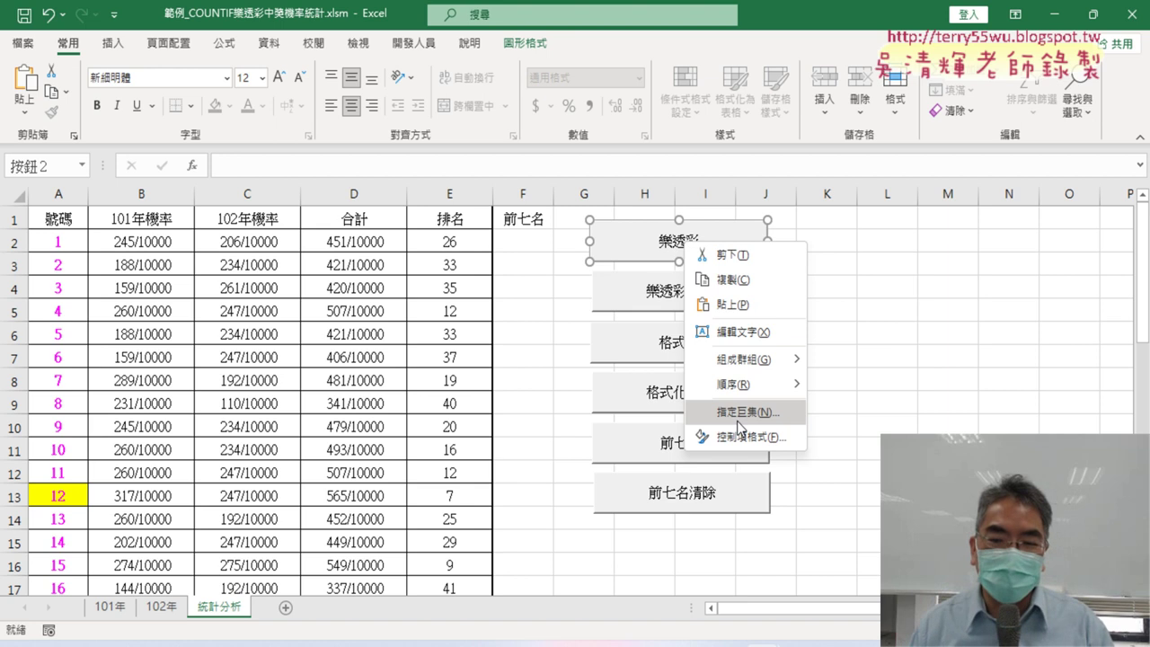
pyautogui.click(737, 413)
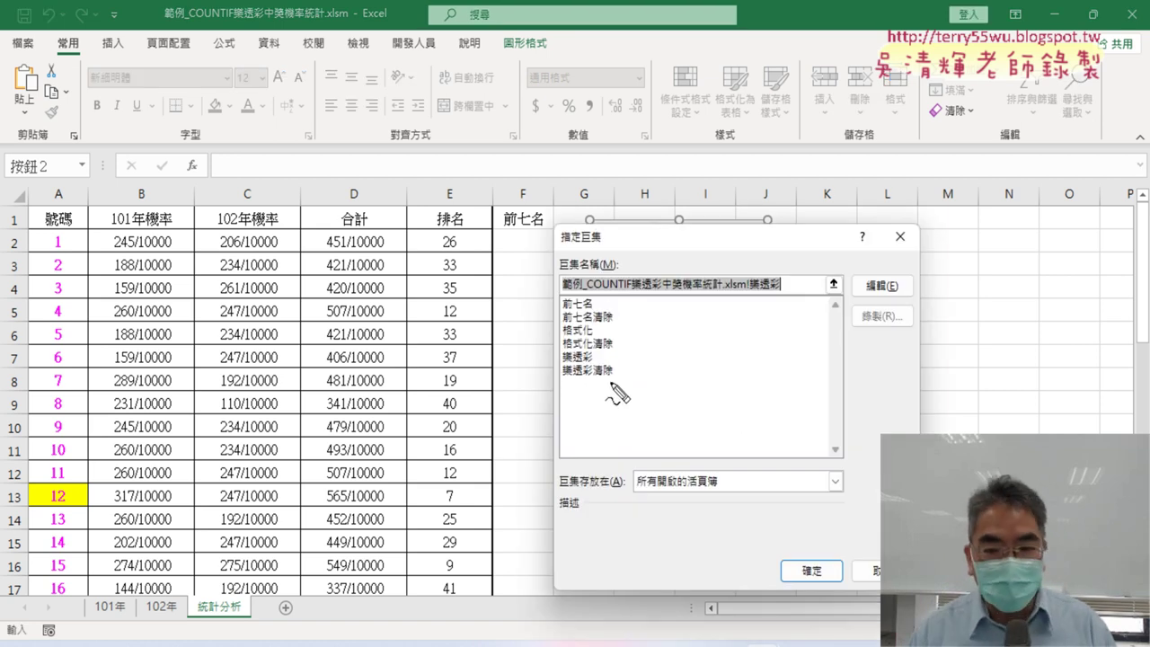
pyautogui.moveTo(611, 384)
pyautogui.mouseDown()
pyautogui.moveTo(548, 310)
pyautogui.moveTo(635, 377)
pyautogui.moveTo(613, 389)
pyautogui.mouseUp()
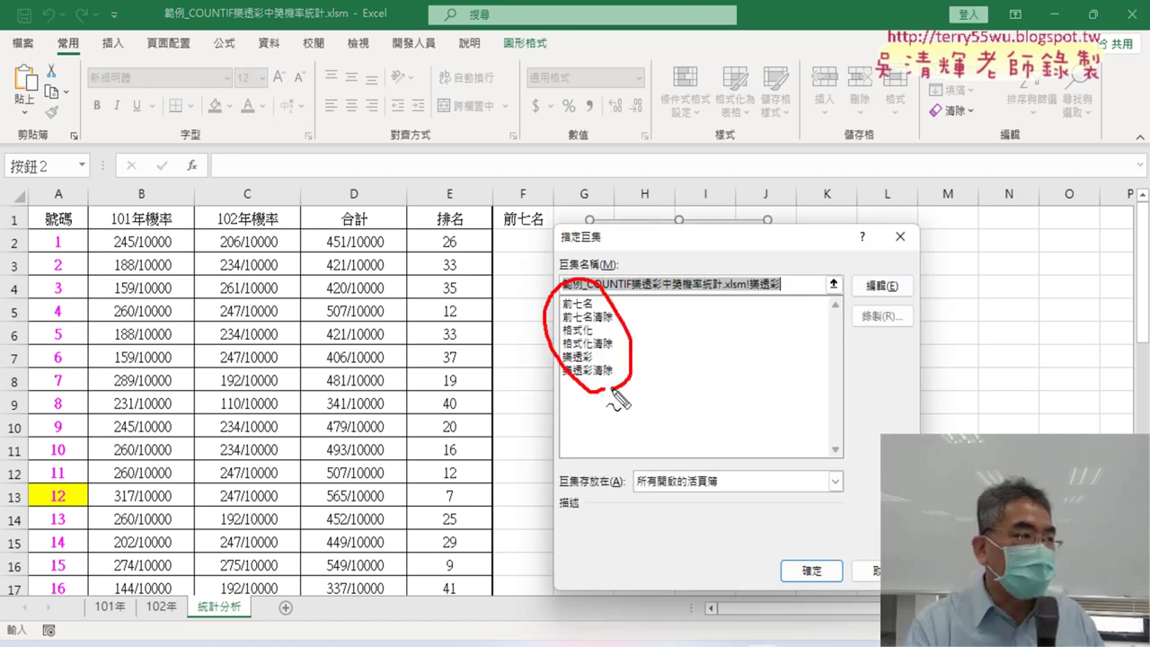
pyautogui.press('Escape')
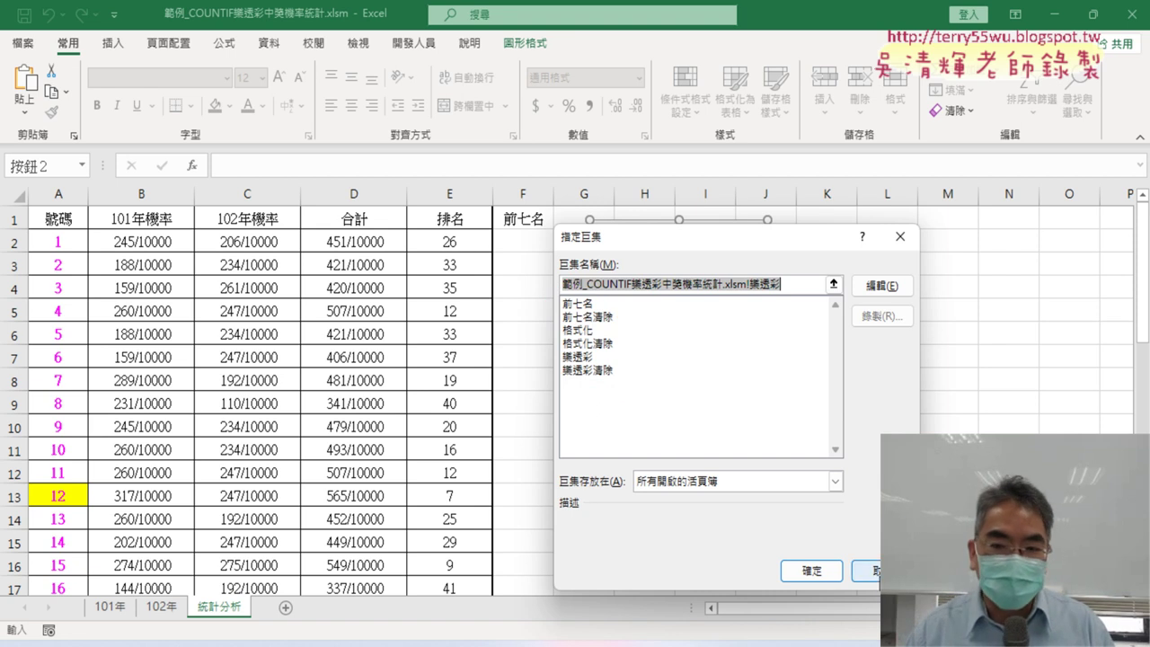
pyautogui.click(867, 571)
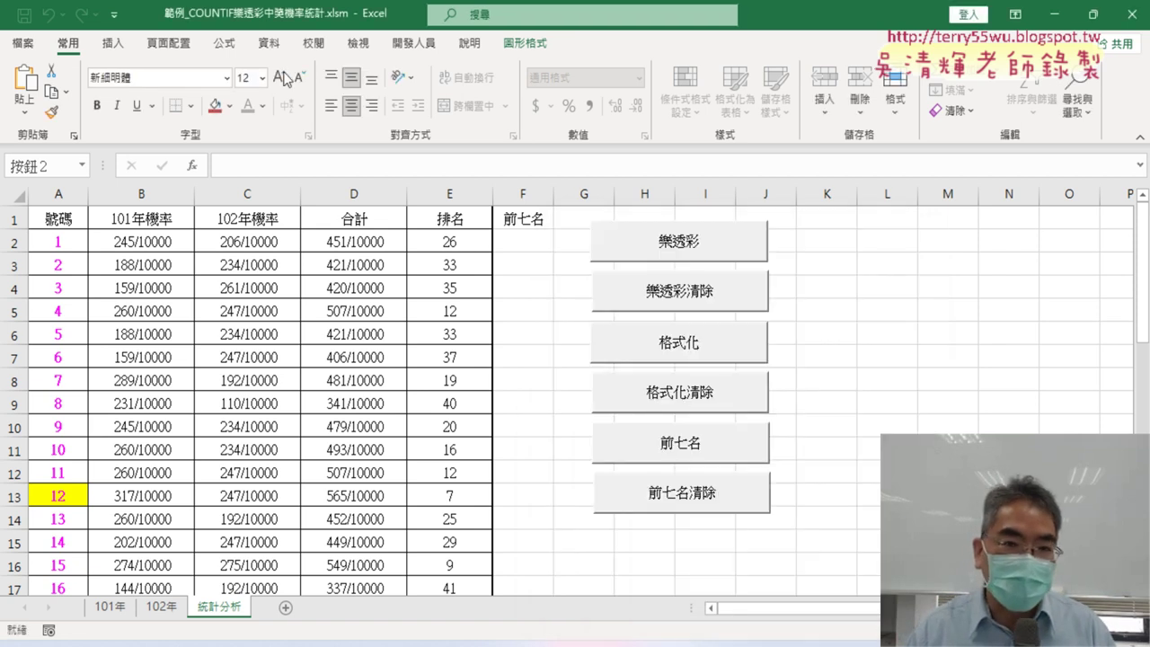
pyautogui.click(413, 45)
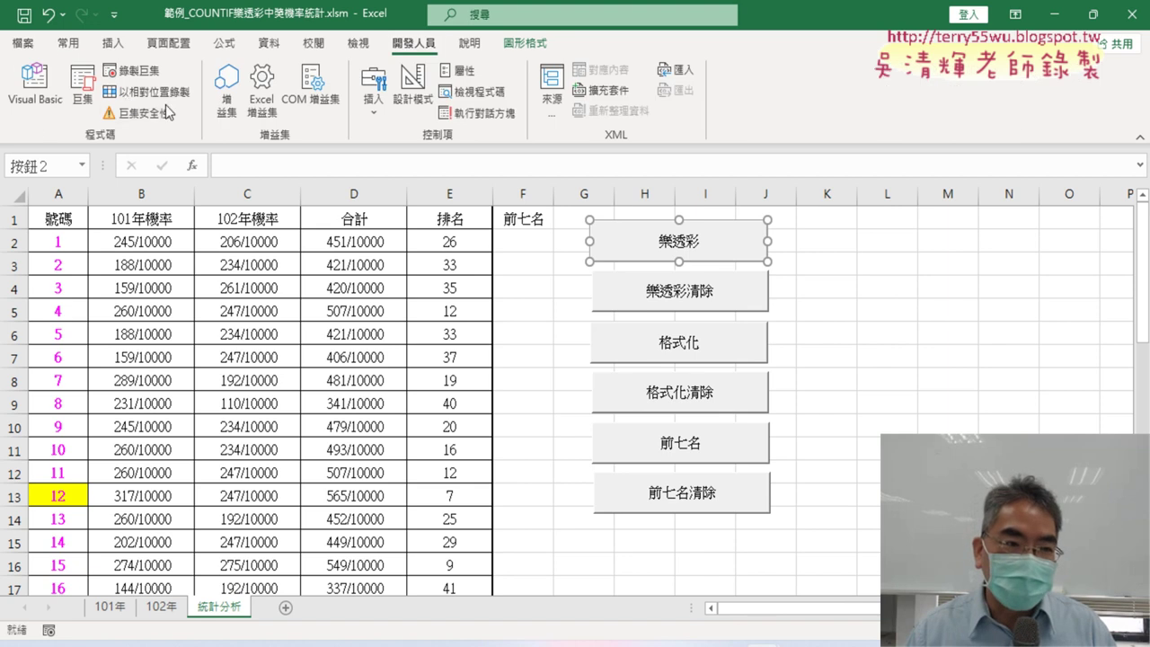
# Step: In the Visual Basic editor, select the whole 前七名清除 Sub in Module1
pyautogui.click(34, 88)
pyautogui.scroll(-3, 491, 335)
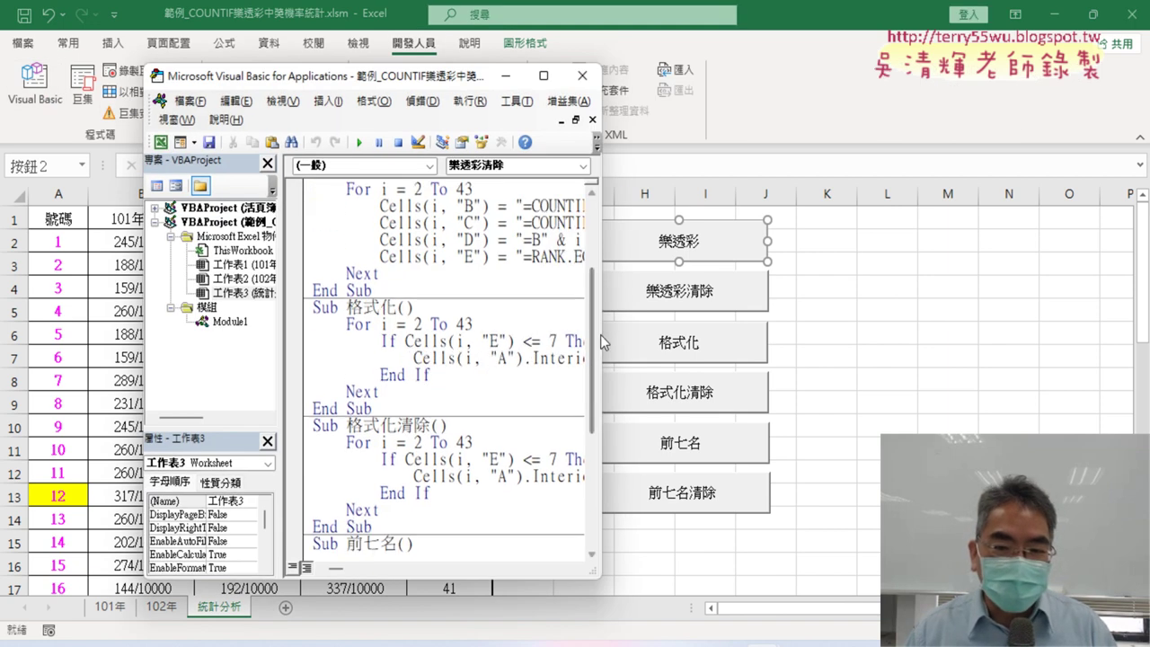
pyautogui.moveTo(601, 339); pyautogui.dragTo(1085, 337)
pyautogui.scroll(-5, 619, 398)
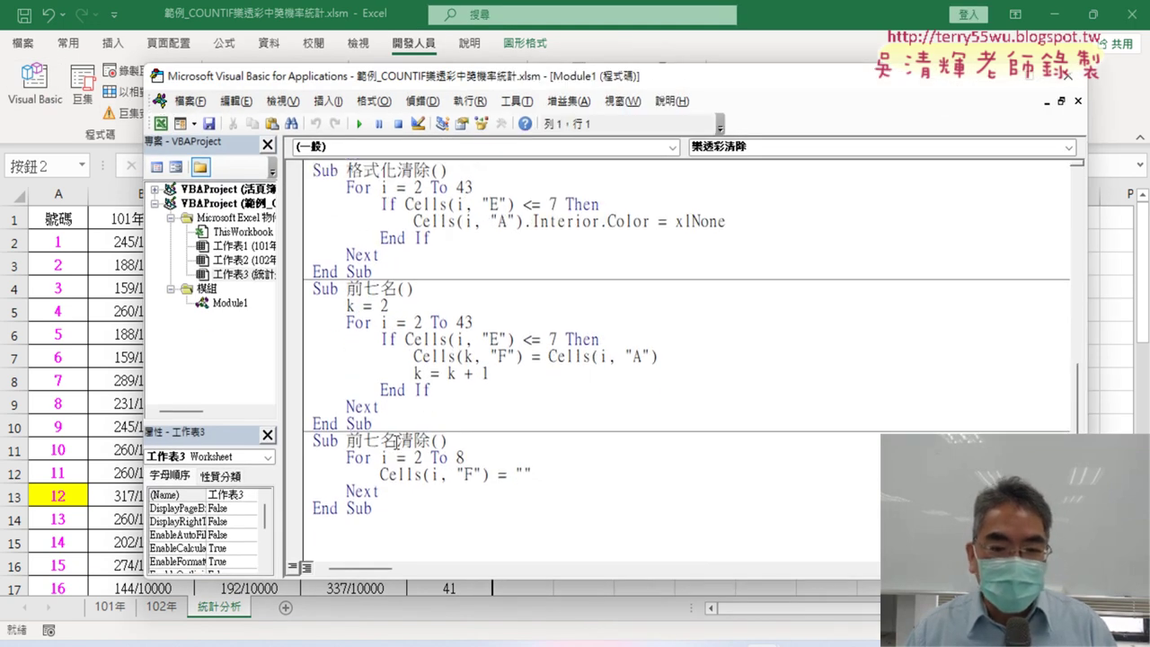
pyautogui.click(300, 446)
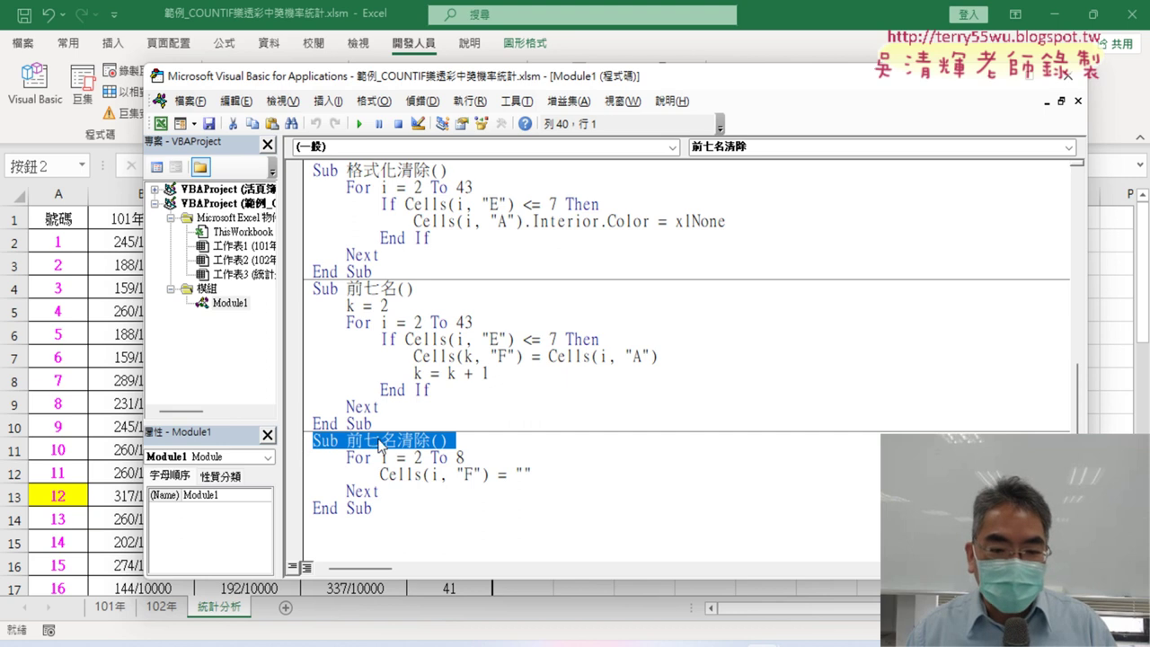
pyautogui.moveTo(347, 440); pyautogui.dragTo(413, 440)
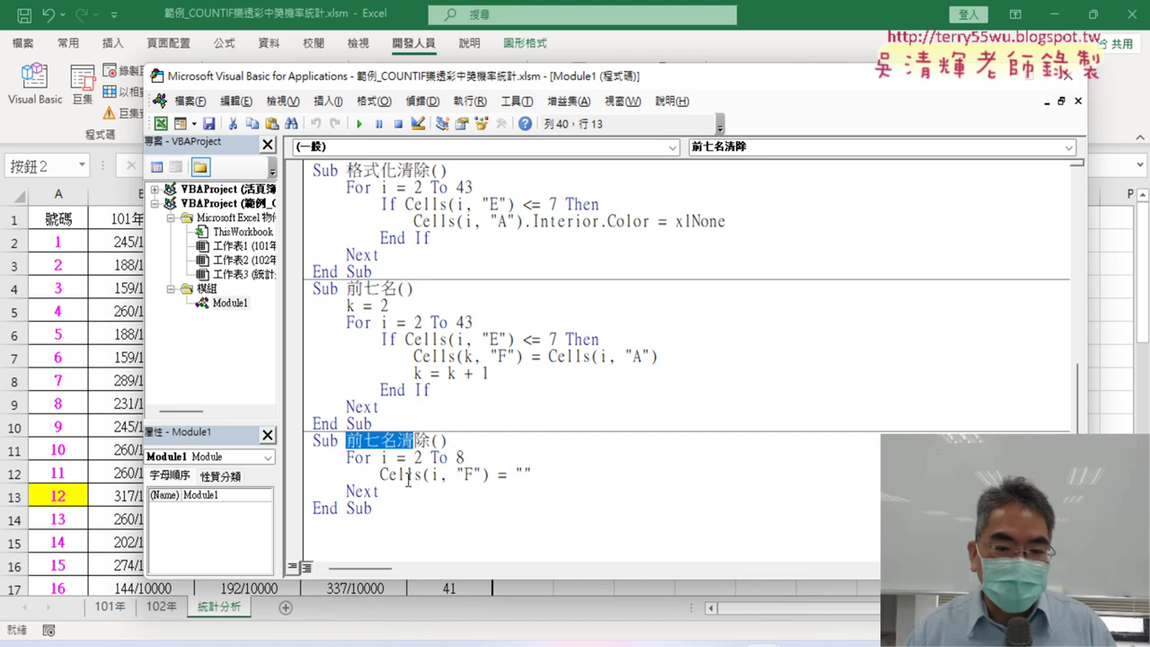
pyautogui.moveTo(400, 509); pyautogui.dragTo(322, 442)
# Step: Paste a copy of the 前七名清除 Sub below its End Sub, then return to the worksheet
pyautogui.rightClick(355, 460)
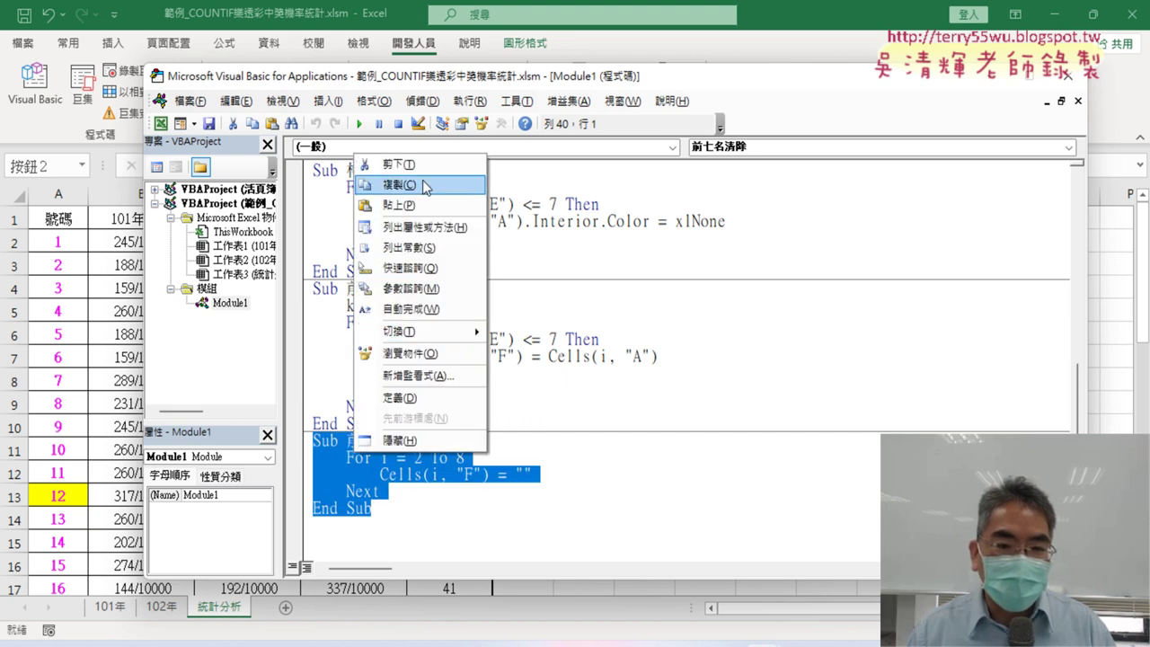
pyautogui.click(406, 185)
pyautogui.click(347, 524)
pyautogui.write('Sub 前七名清除()     For i = 2 To 8         Cells(i, "F") = ""     Next End Sub')
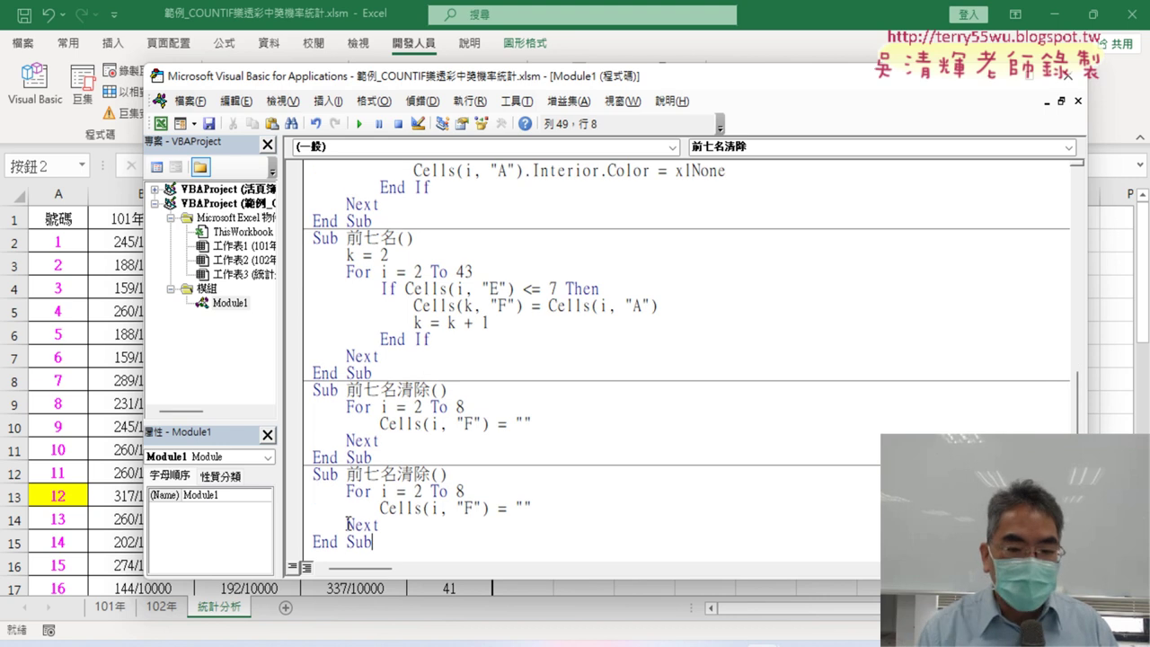
pyautogui.click(432, 425)
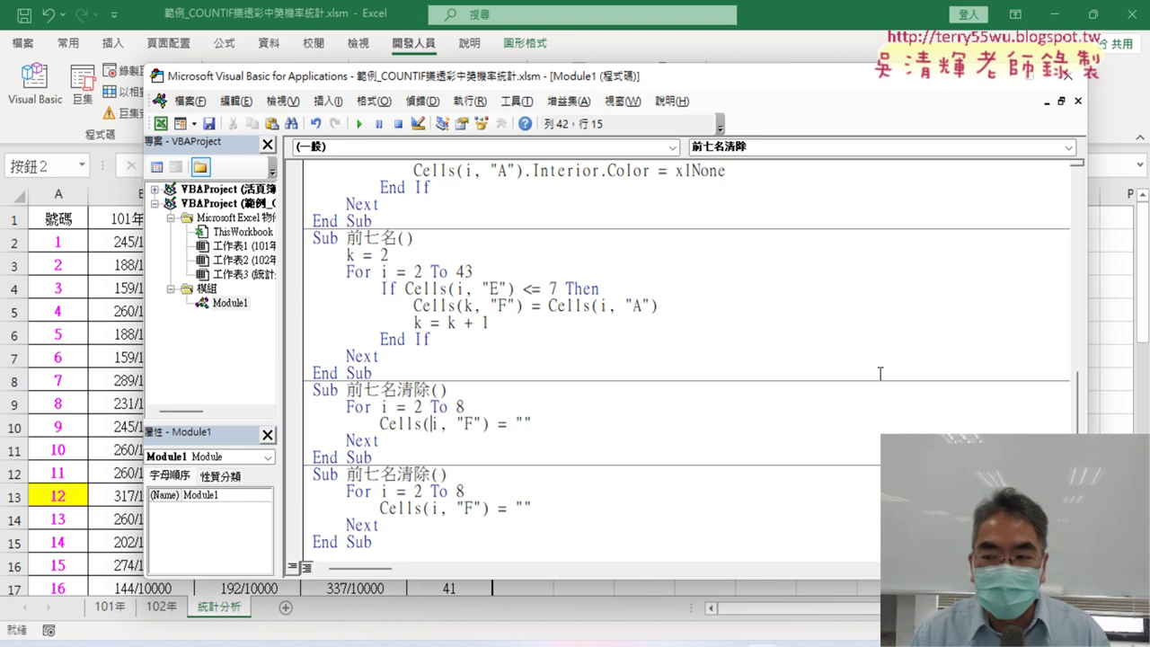
pyautogui.moveTo(1089, 404); pyautogui.dragTo(636, 404)
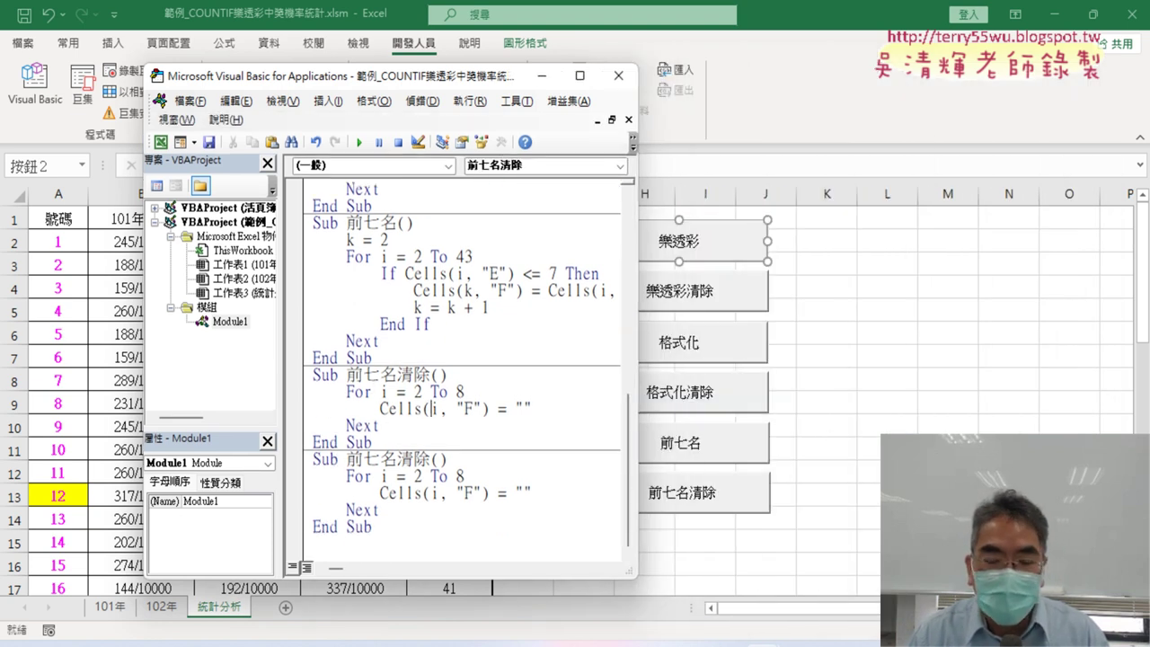
pyautogui.hotkey('alt', 'F11')
pyautogui.rightClick(690, 236)
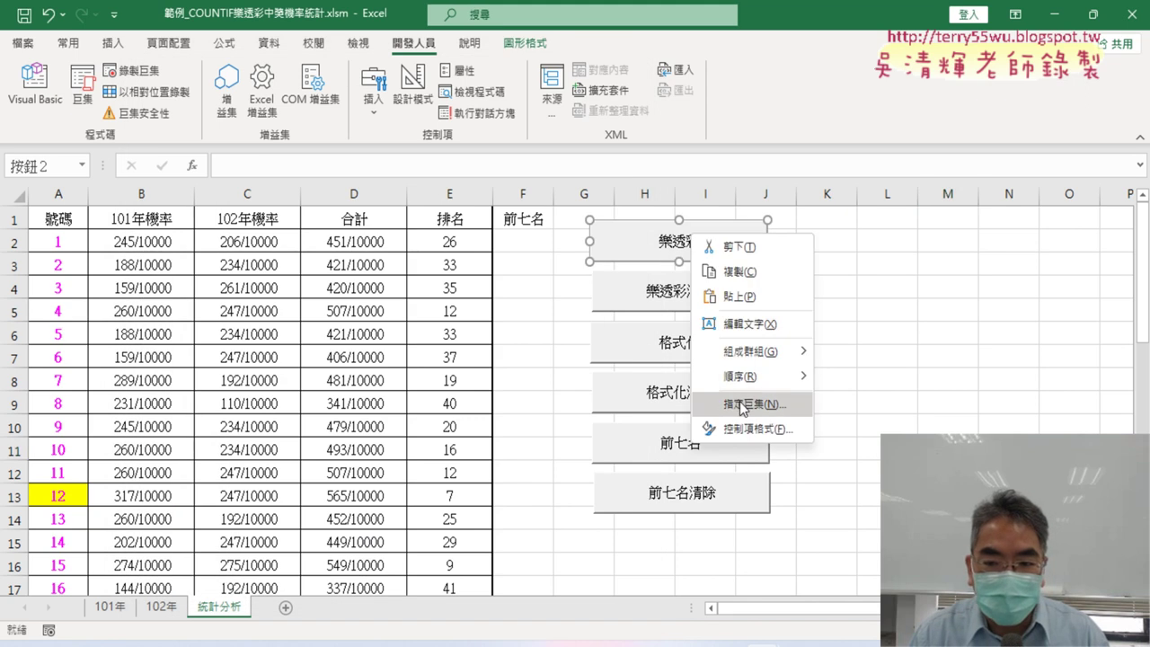
pyautogui.click(742, 406)
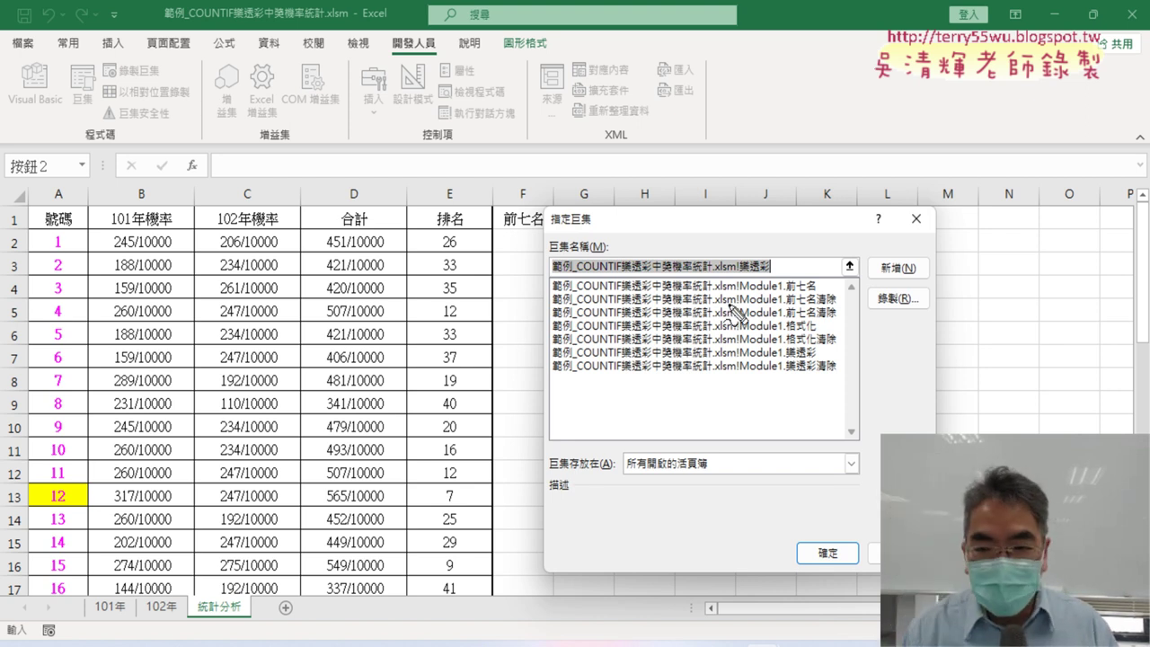
pyautogui.moveTo(789, 274); pyautogui.dragTo(778, 279)
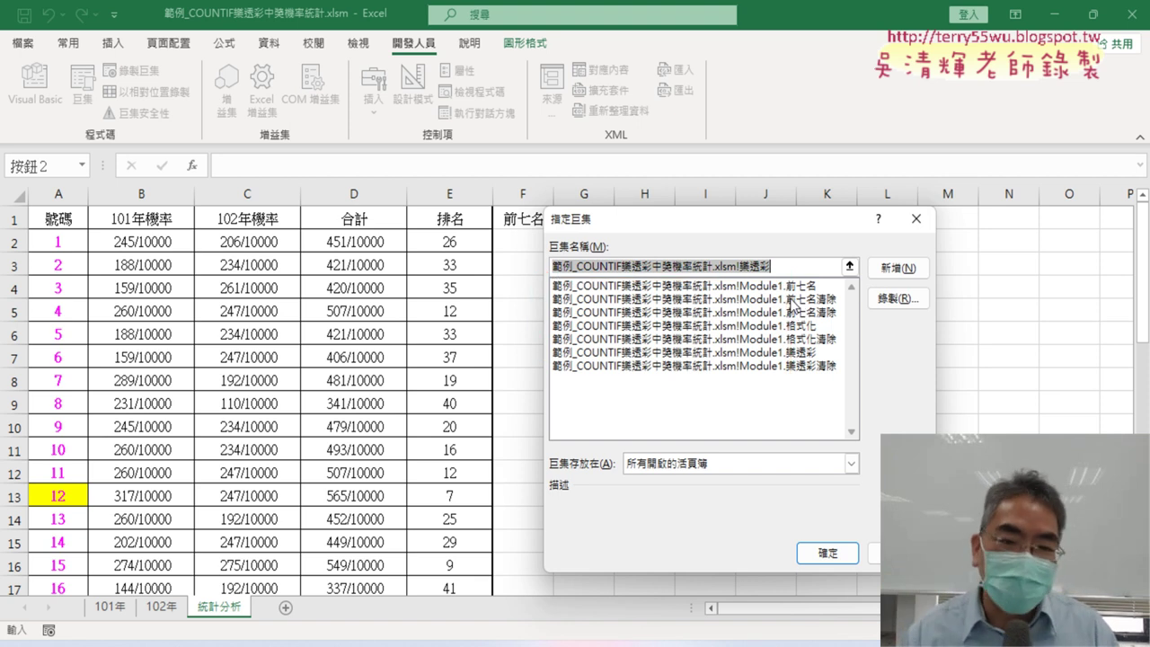
pyautogui.click(827, 552)
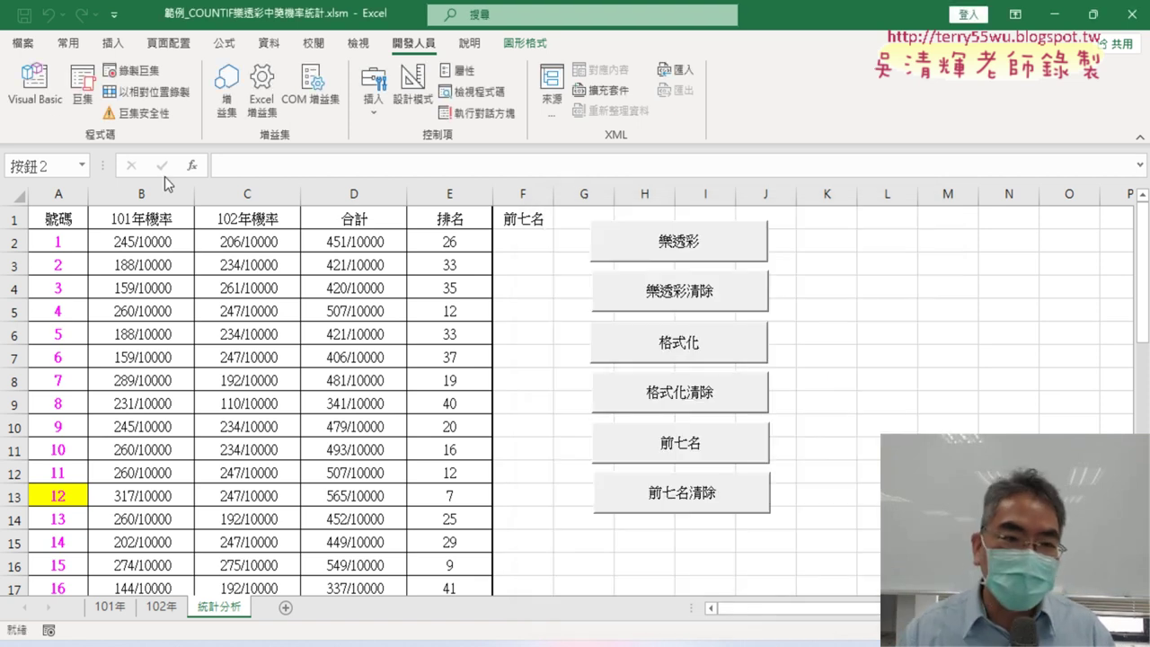
# Step: Append 2 to the pasted duplicate Sub's name, making it 前七名清除2
pyautogui.click(34, 86)
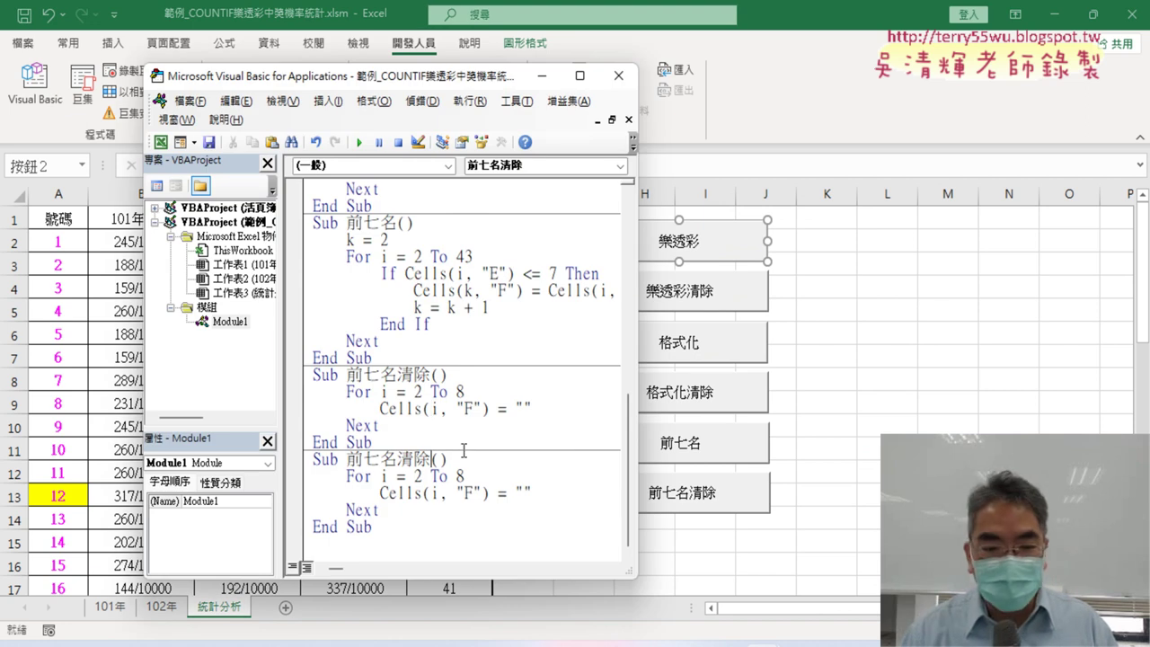
pyautogui.write('2')
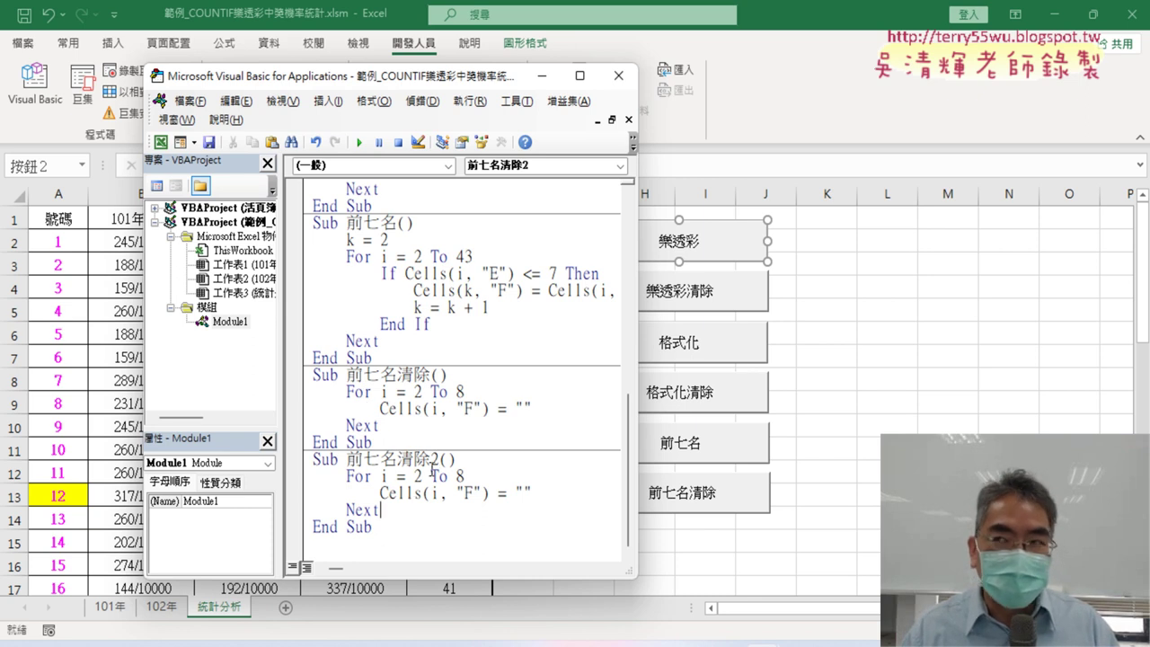
pyautogui.moveTo(431, 459); pyautogui.dragTo(441, 459)
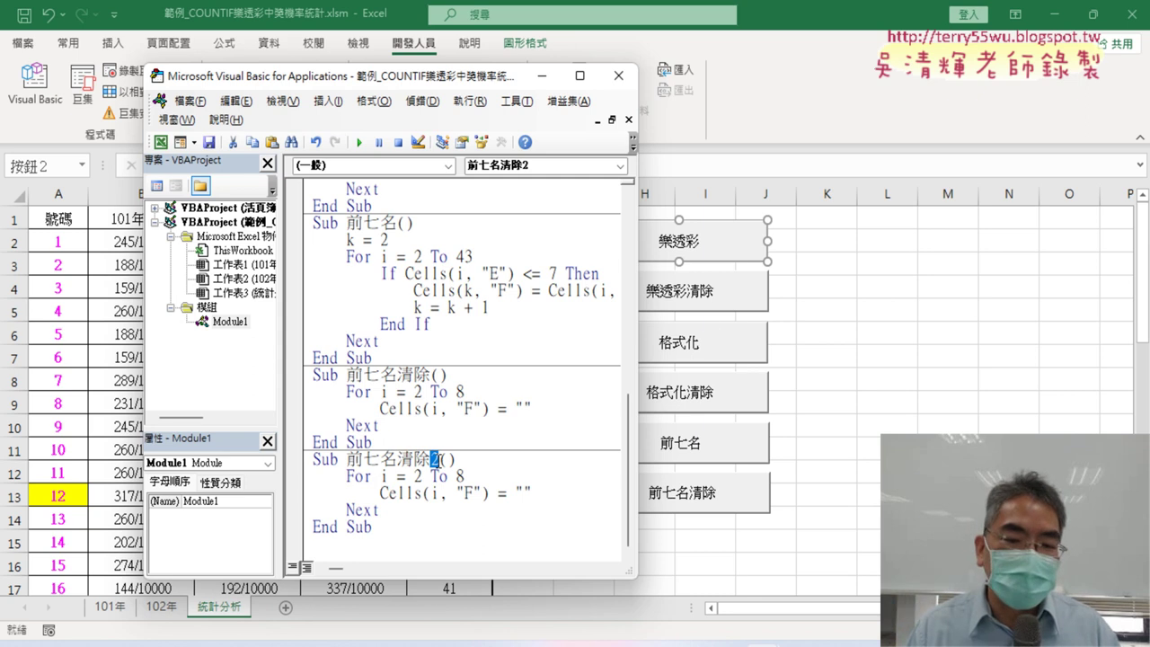
pyautogui.rightClick(735, 249)
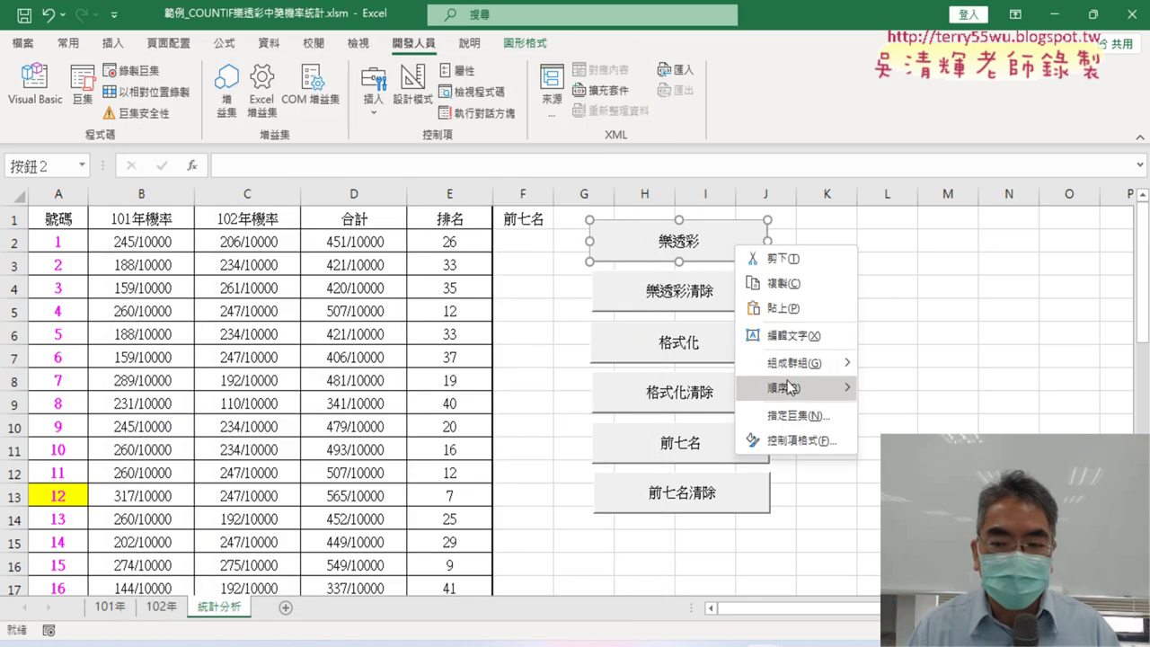
pyautogui.click(795, 416)
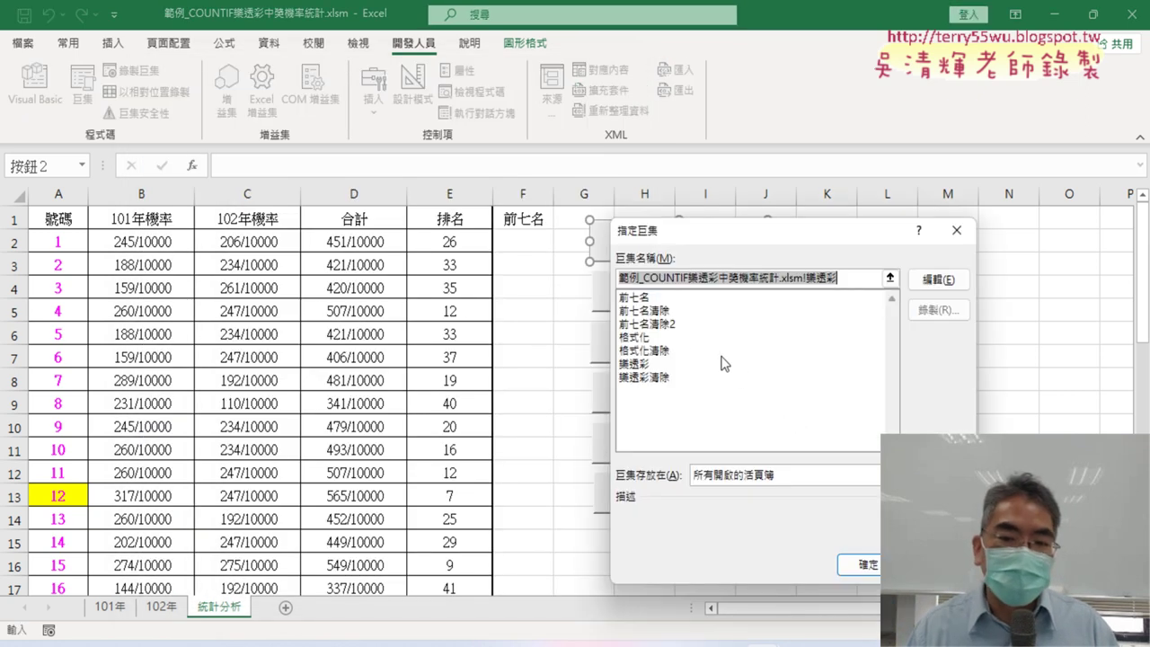
pyautogui.click(682, 325)
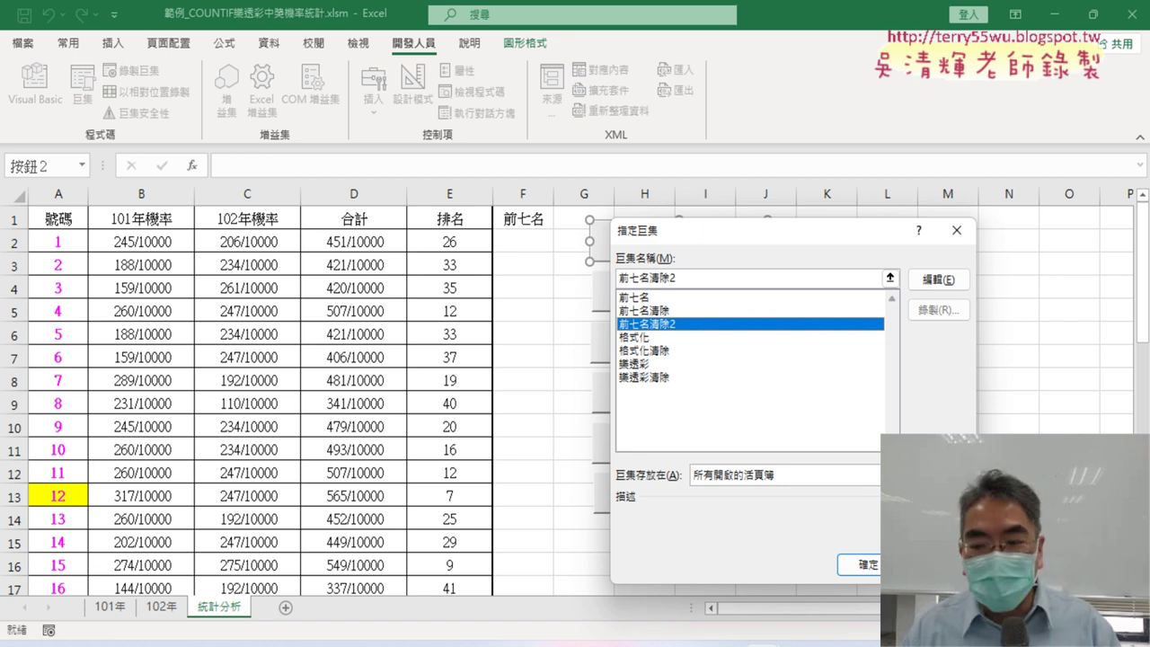
pyautogui.click(861, 564)
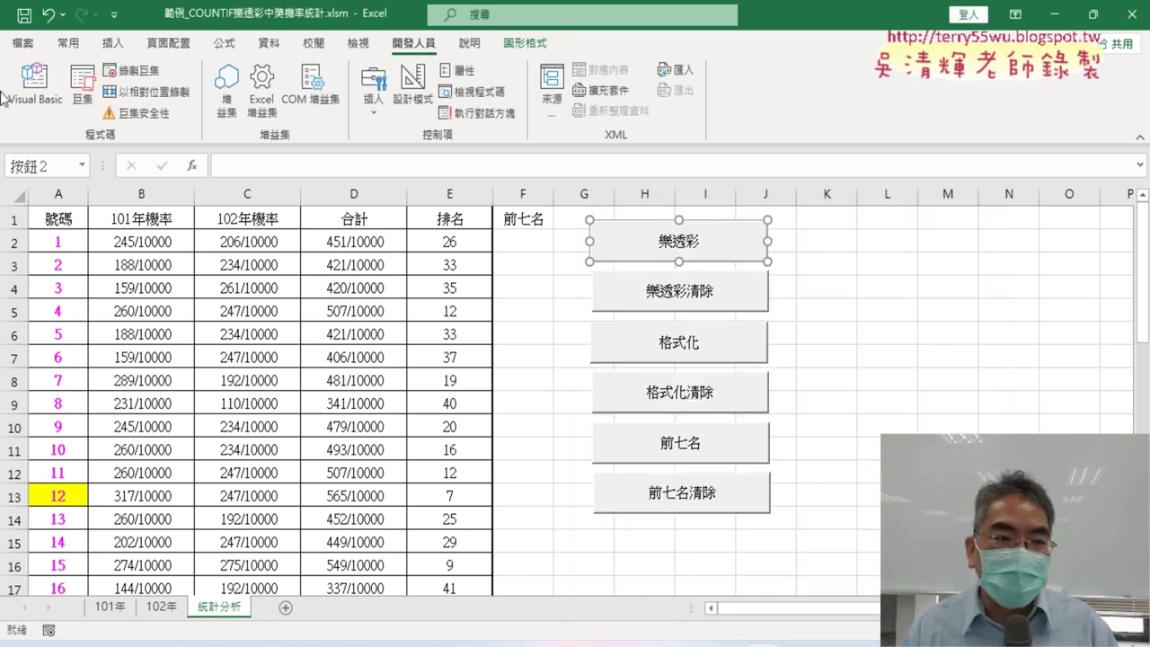
# Step: Insert a new Module2 into the VBA project and resize the panes to list both modules
pyautogui.click(36, 86)
pyautogui.moveTo(279, 317); pyautogui.dragTo(293, 322)
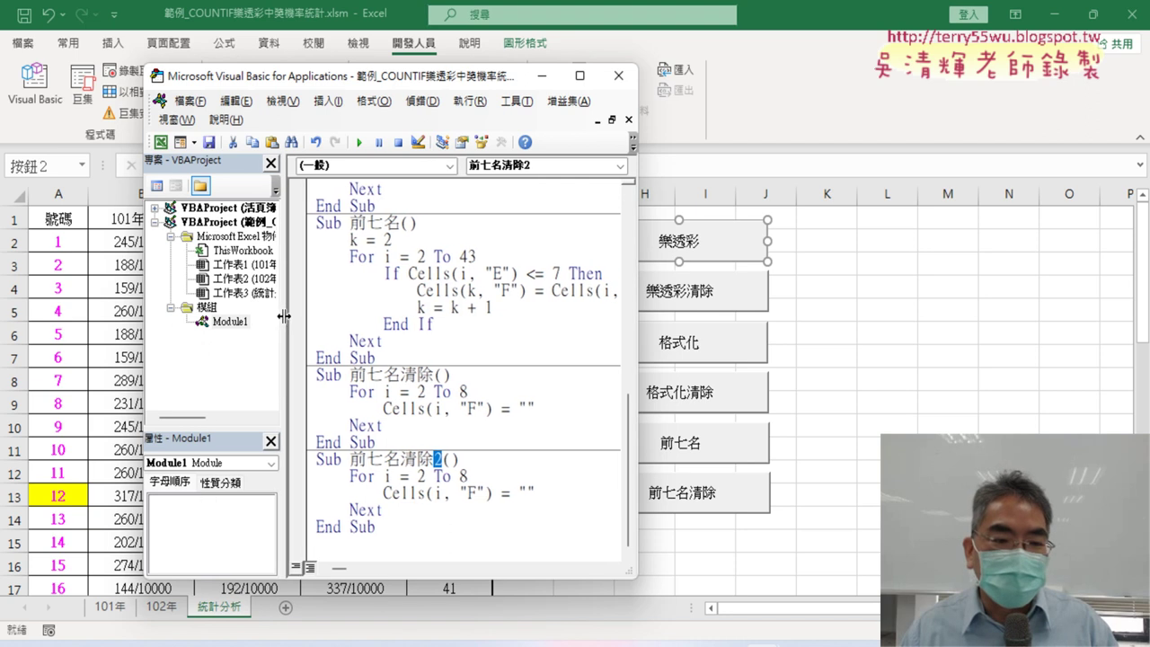
pyautogui.rightClick(226, 326)
pyautogui.moveTo(296, 420)
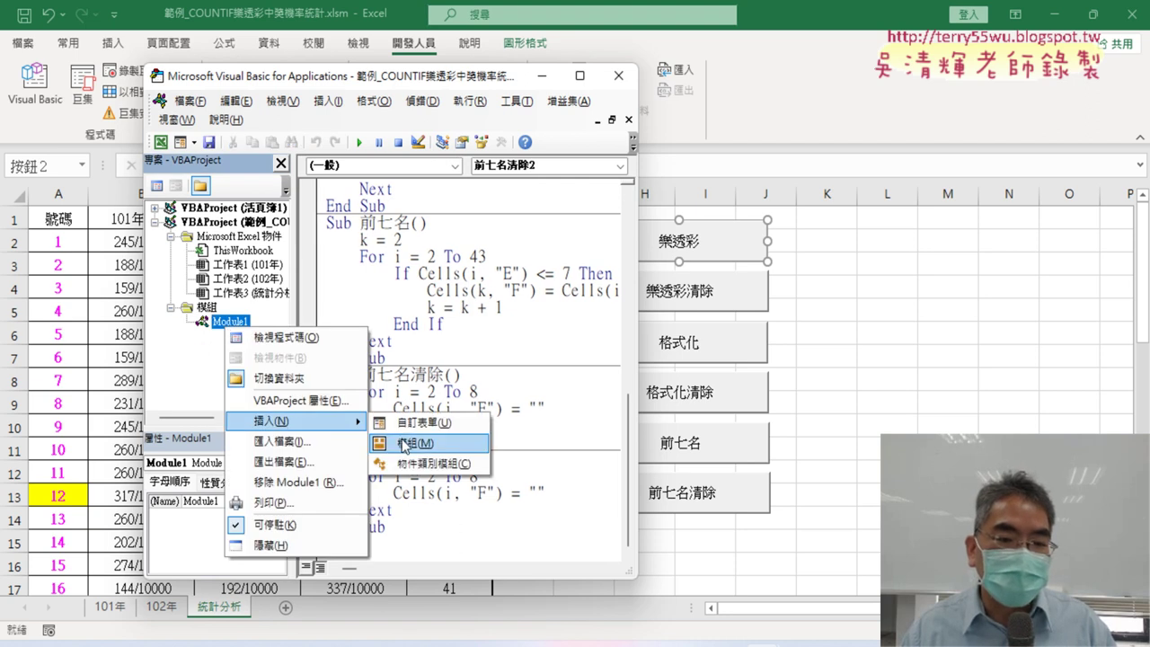
pyautogui.click(403, 444)
pyautogui.moveTo(235, 431); pyautogui.dragTo(238, 337)
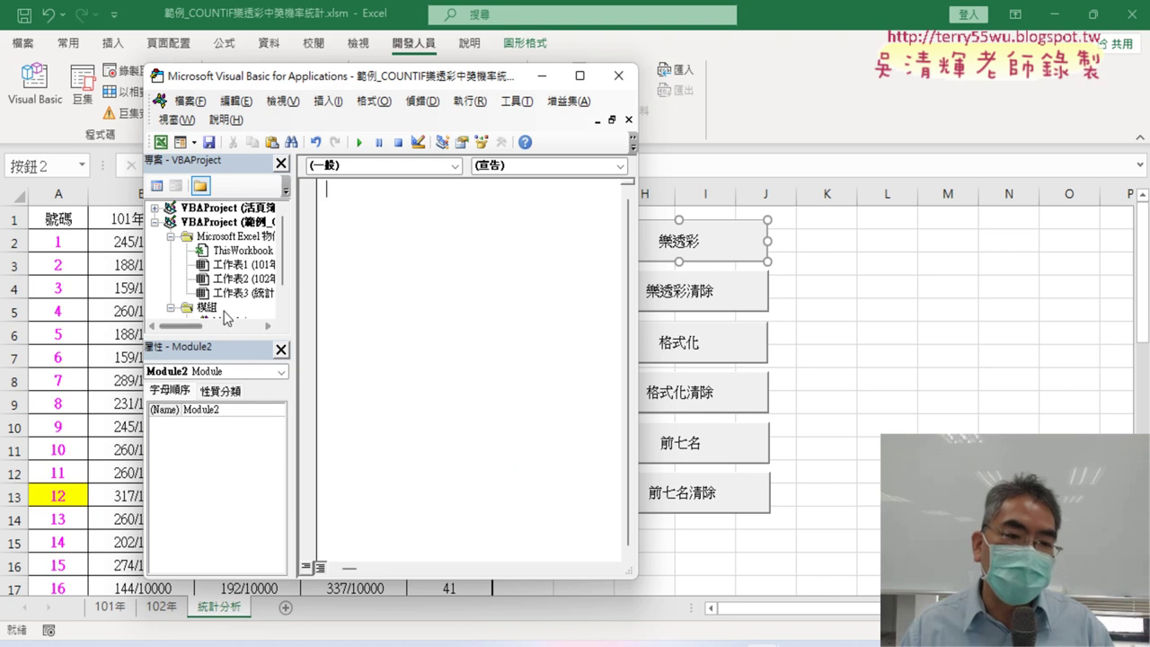
pyautogui.moveTo(232, 349); pyautogui.dragTo(232, 415)
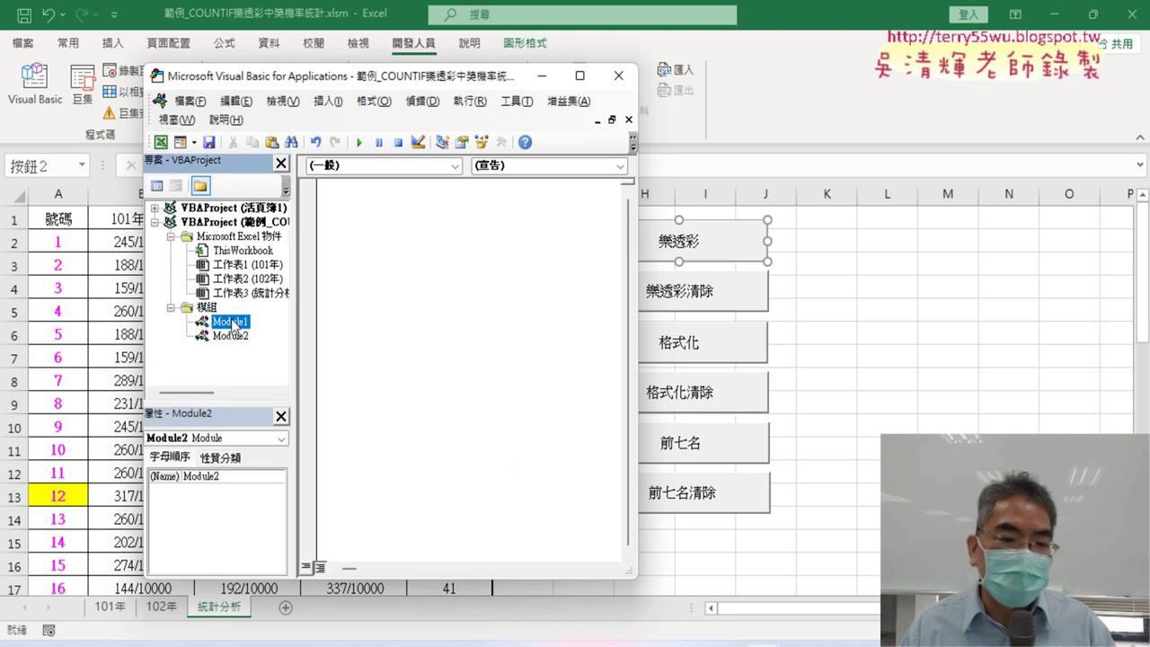
# Step: Move the 前七名清除2 Sub from Module1 into the empty Module2
pyautogui.doubleClick(229, 321)
pyautogui.moveTo(399, 530); pyautogui.dragTo(325, 459)
pyautogui.press('super+c')
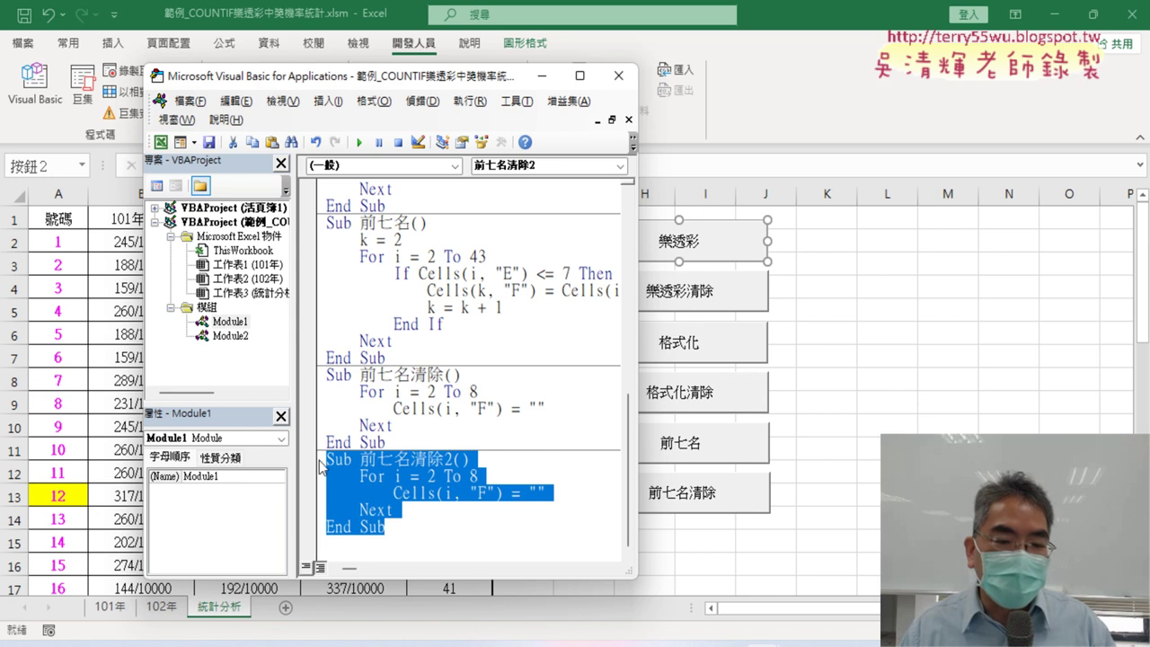
pyautogui.rightClick(378, 472)
pyautogui.click(437, 178)
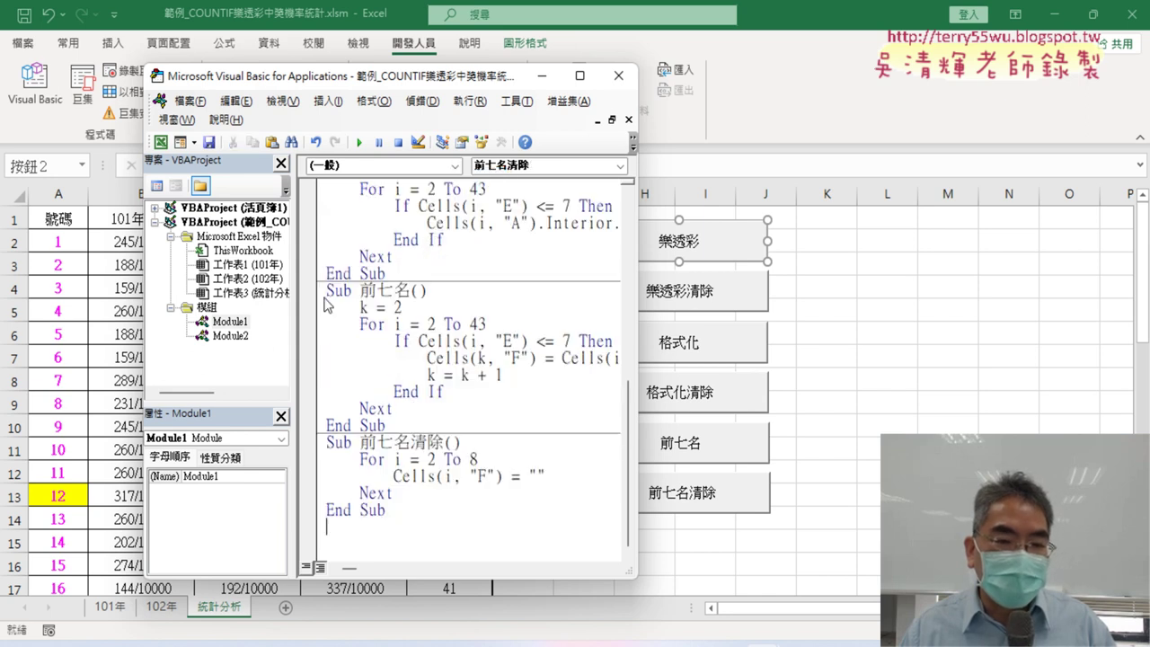
pyautogui.doubleClick(230, 336)
pyautogui.rightClick(393, 306)
pyautogui.click(430, 368)
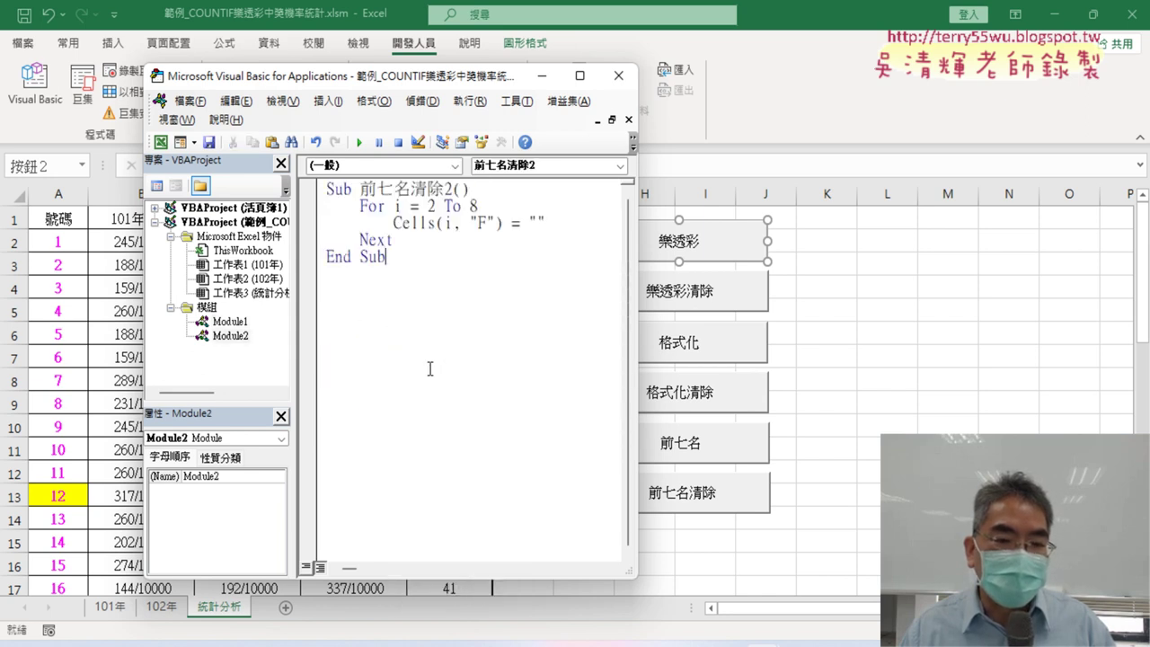
# Step: Delete the trailing 2 so Module2's Sub is 前七名清除, compare it with Module1's code, and return to the worksheet
pyautogui.moveTo(446, 189); pyautogui.dragTo(455, 189)
pyautogui.press('Delete')
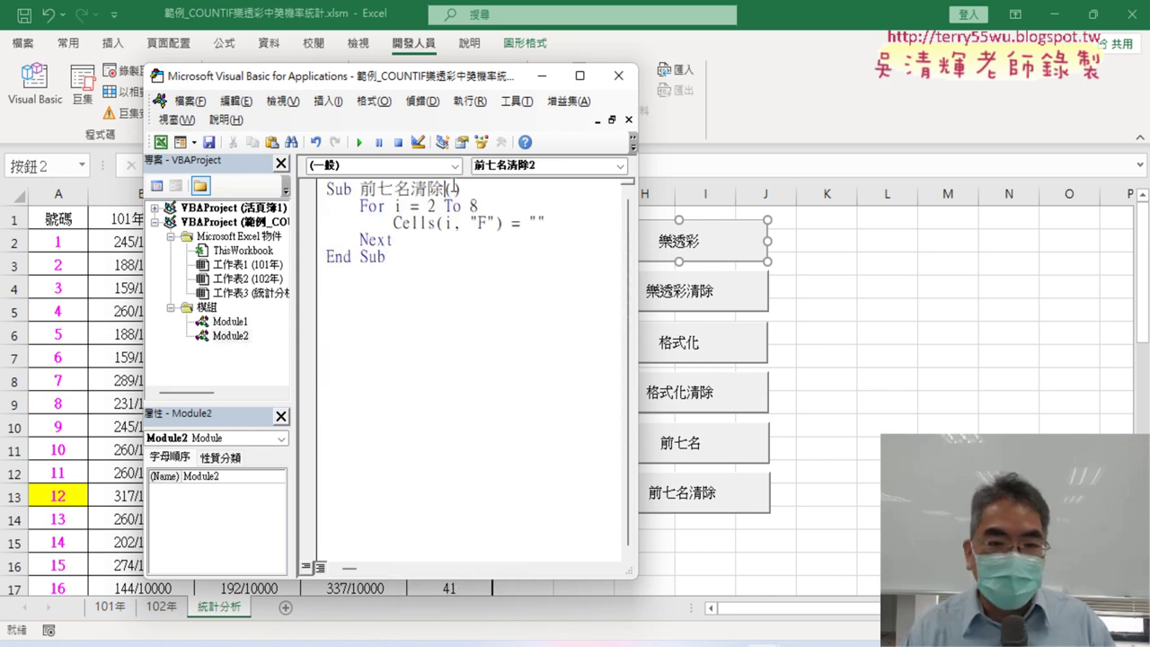
pyautogui.doubleClick(229, 322)
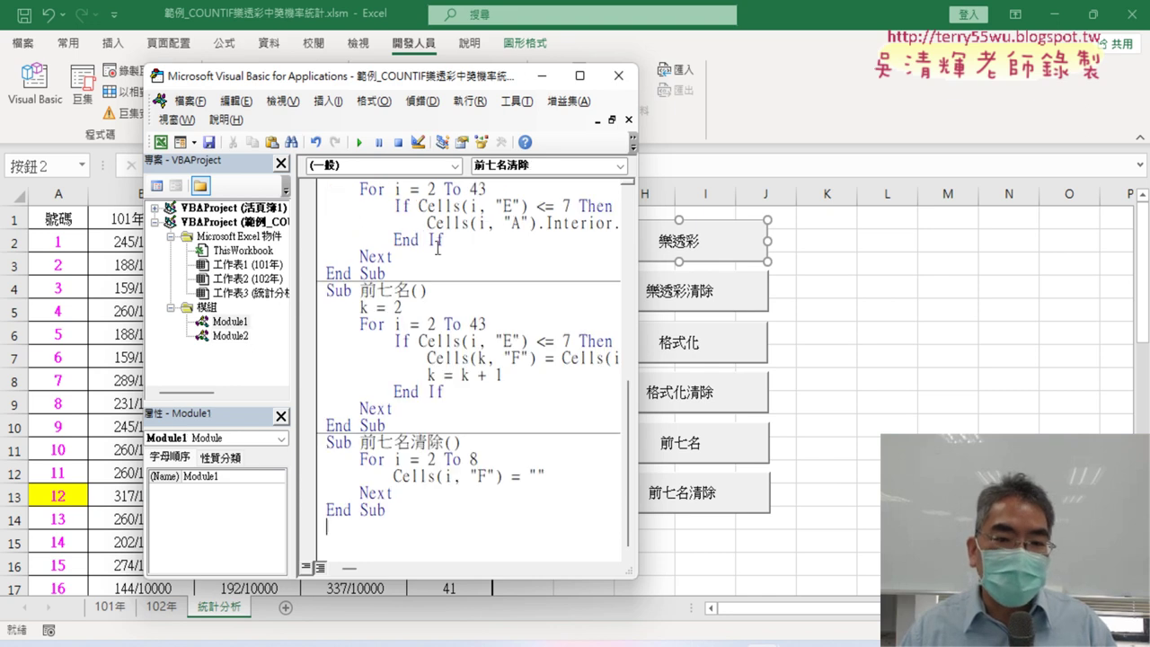
pyautogui.scroll(3, 443, 285)
pyautogui.scroll(3, 443, 289)
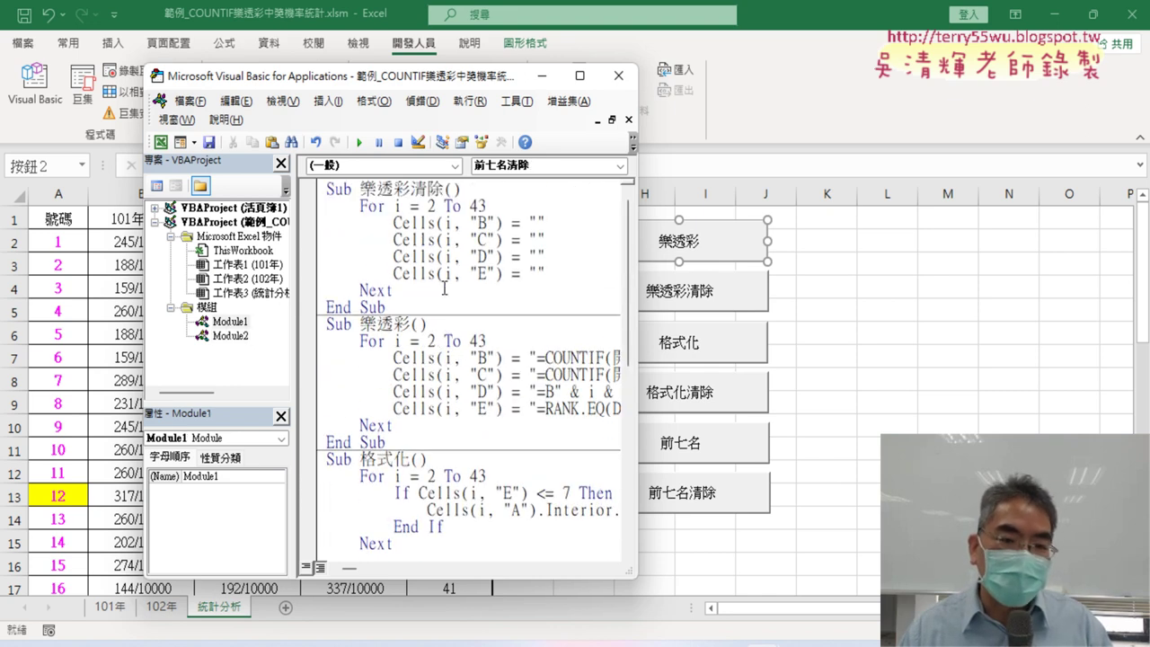
pyautogui.doubleClick(224, 336)
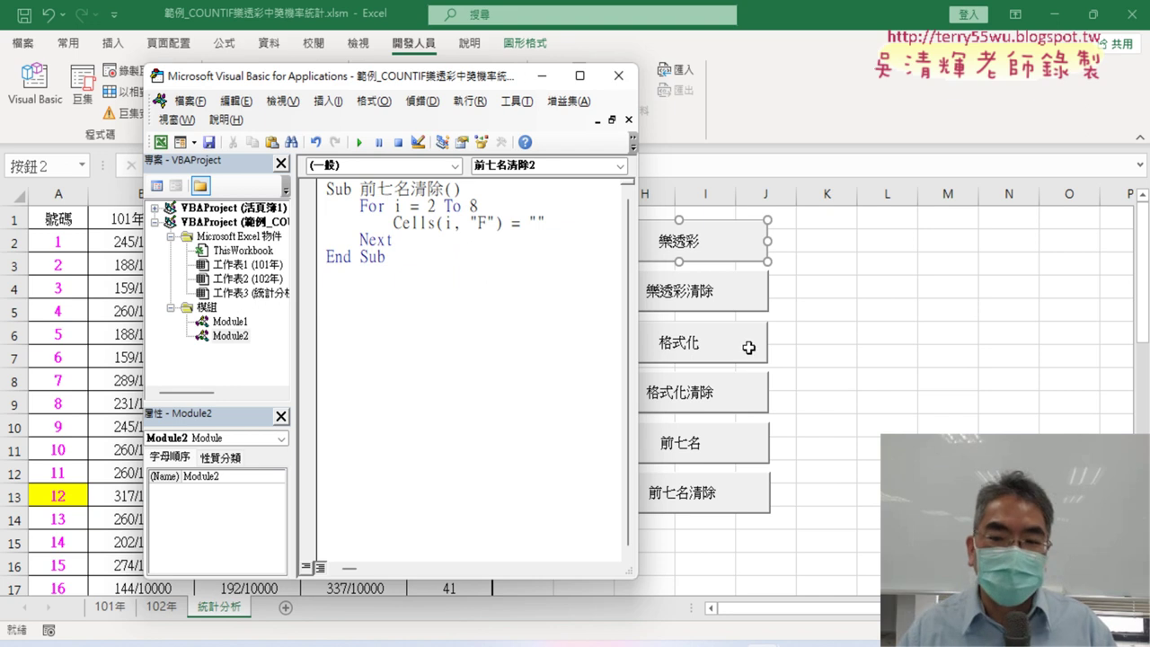
pyautogui.click(736, 241)
pyautogui.rightClick(736, 239)
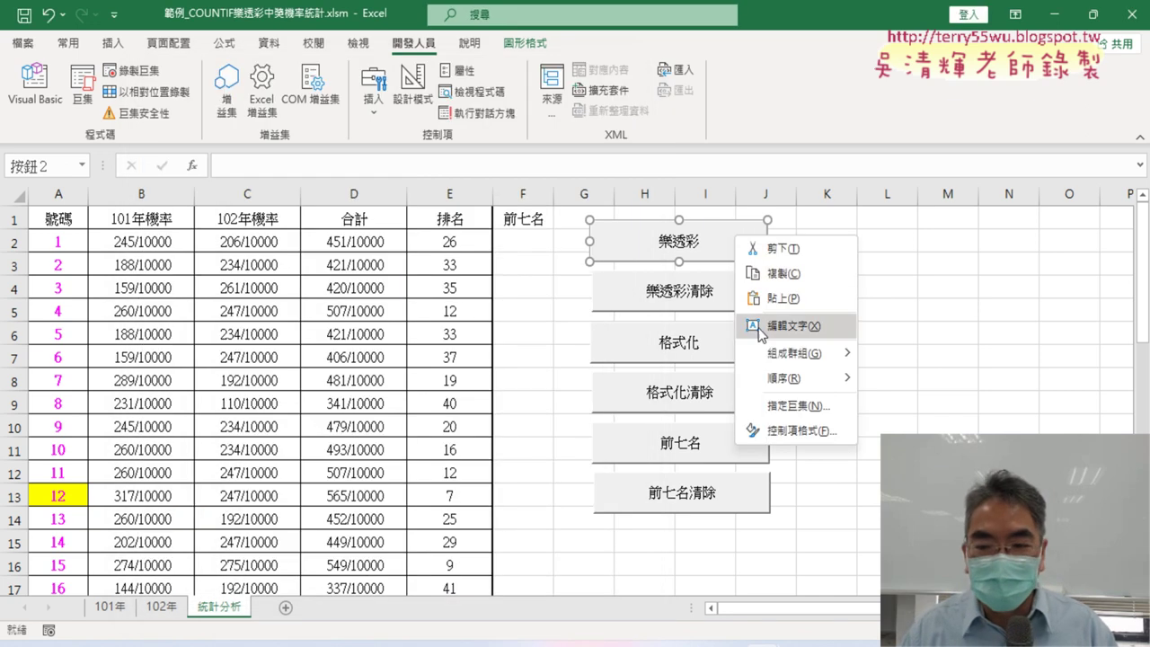
pyautogui.click(786, 406)
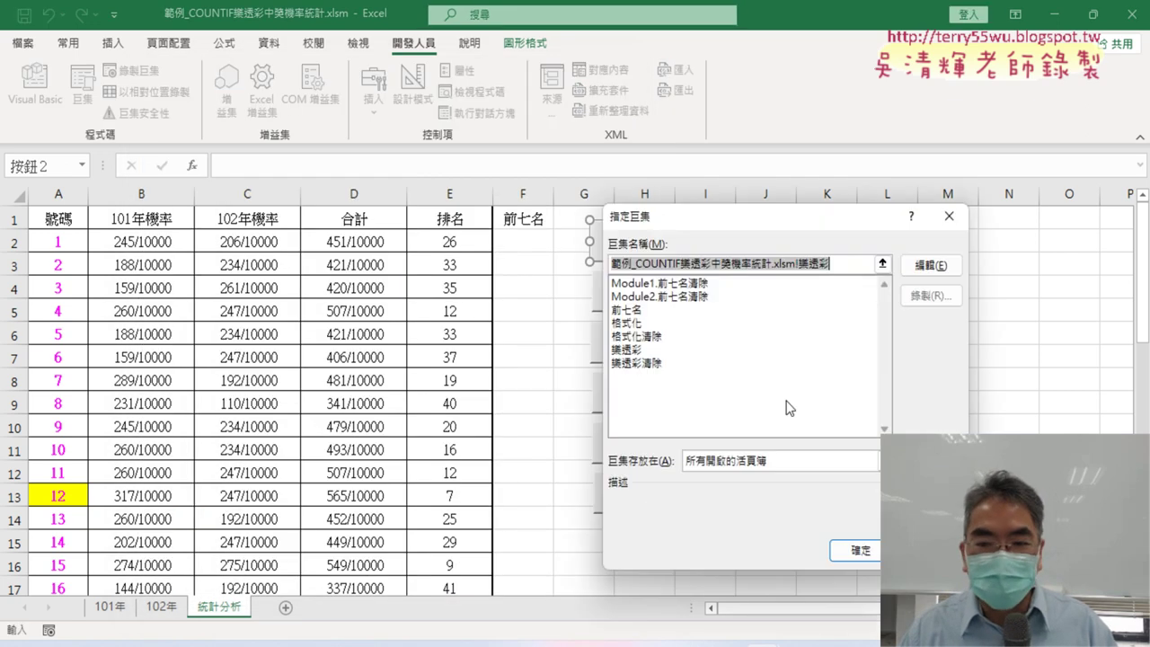
pyautogui.click(692, 283)
pyautogui.click(693, 296)
pyautogui.click(651, 284)
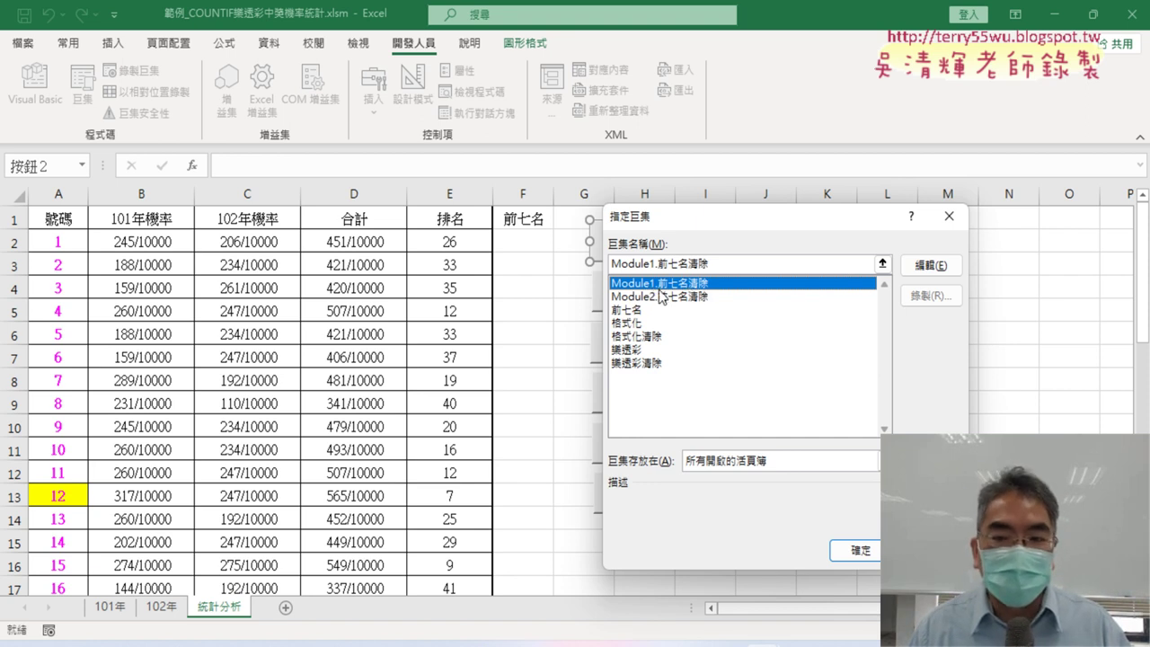
pyautogui.click(679, 299)
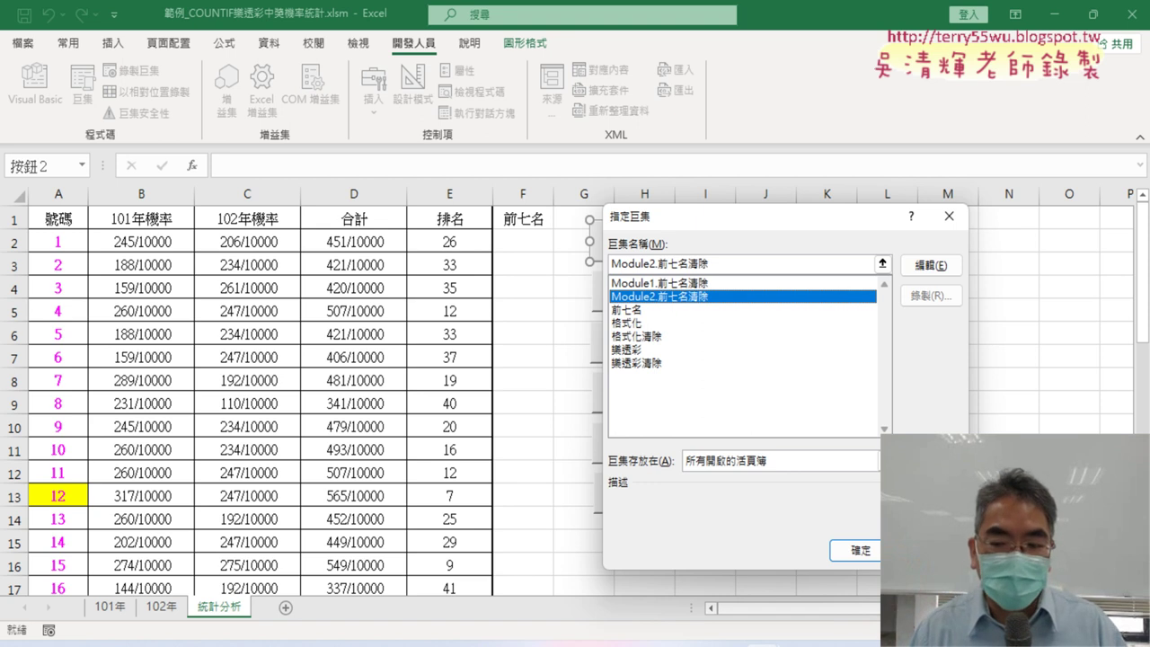
pyautogui.press('Escape')
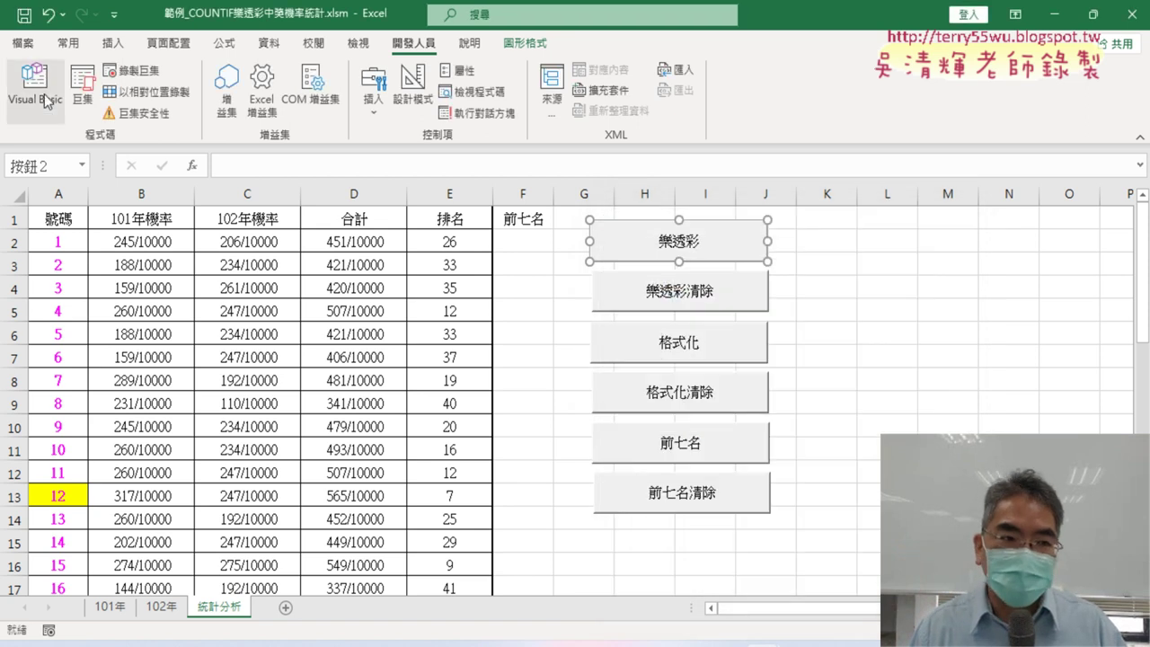
# Step: Append 2 to Module2's Sub name so it reads 前七名清除2 again
pyautogui.click(36, 90)
pyautogui.rightClick(242, 344)
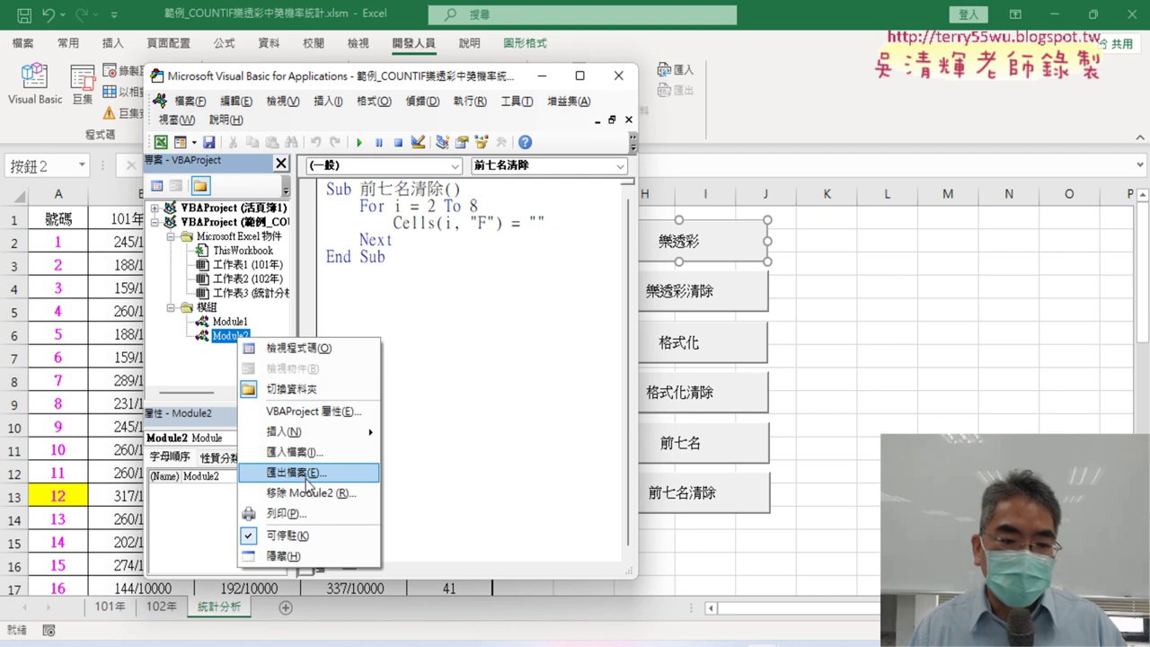
pyautogui.click(509, 196)
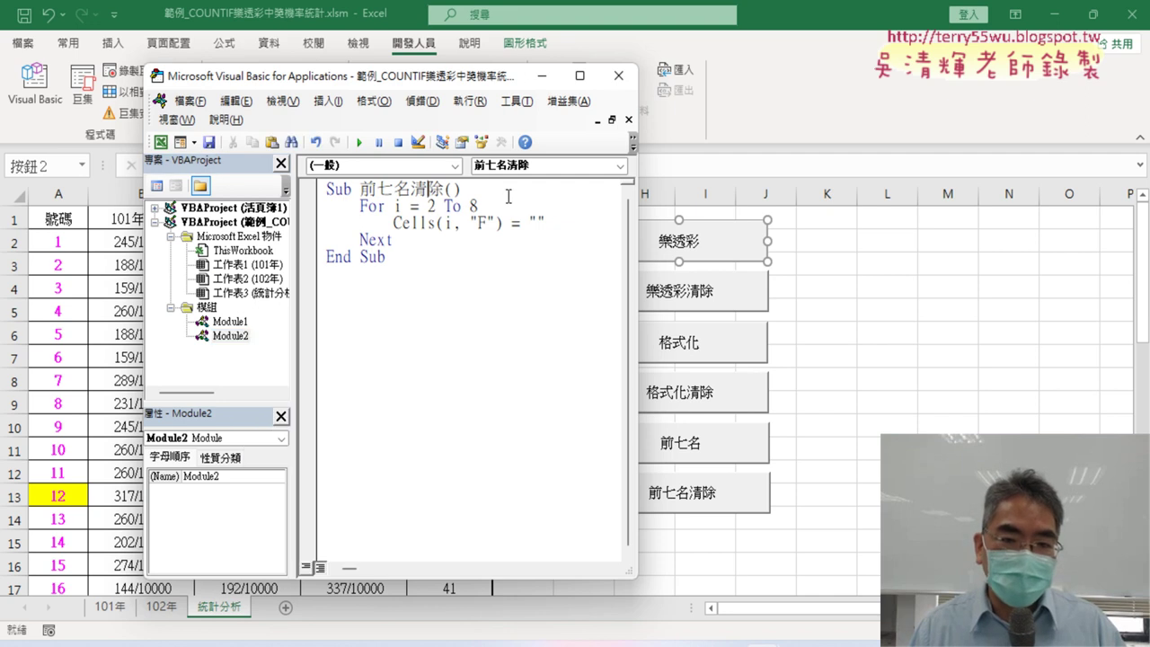
pyautogui.write('2')
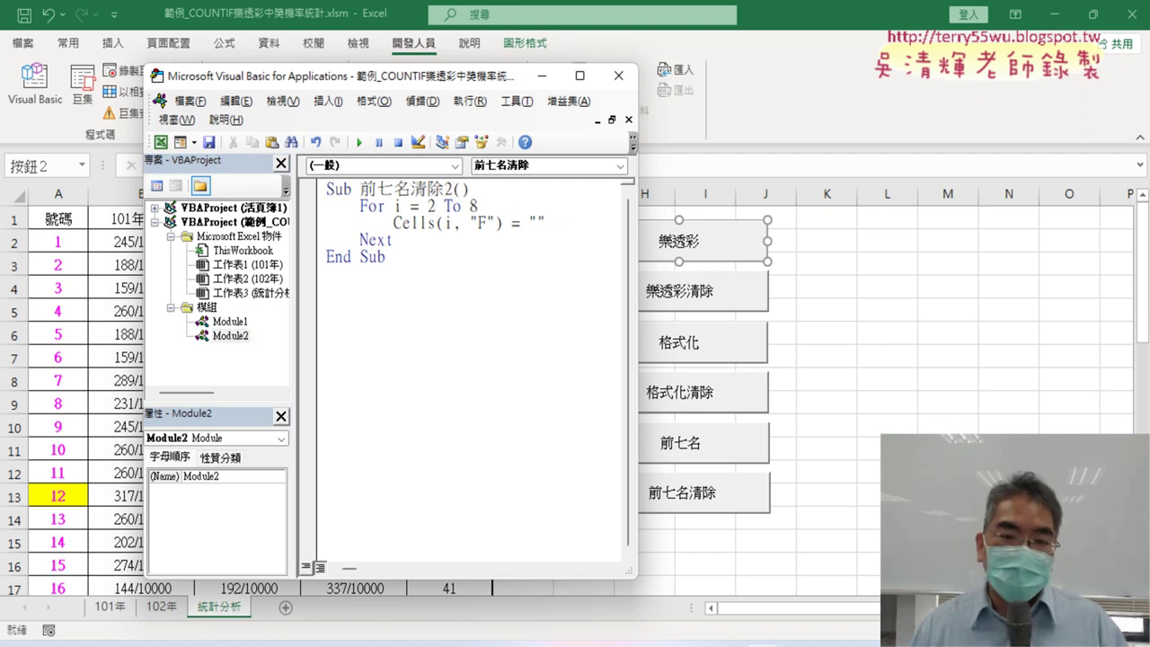
pyautogui.moveTo(454, 188); pyautogui.dragTo(442, 189)
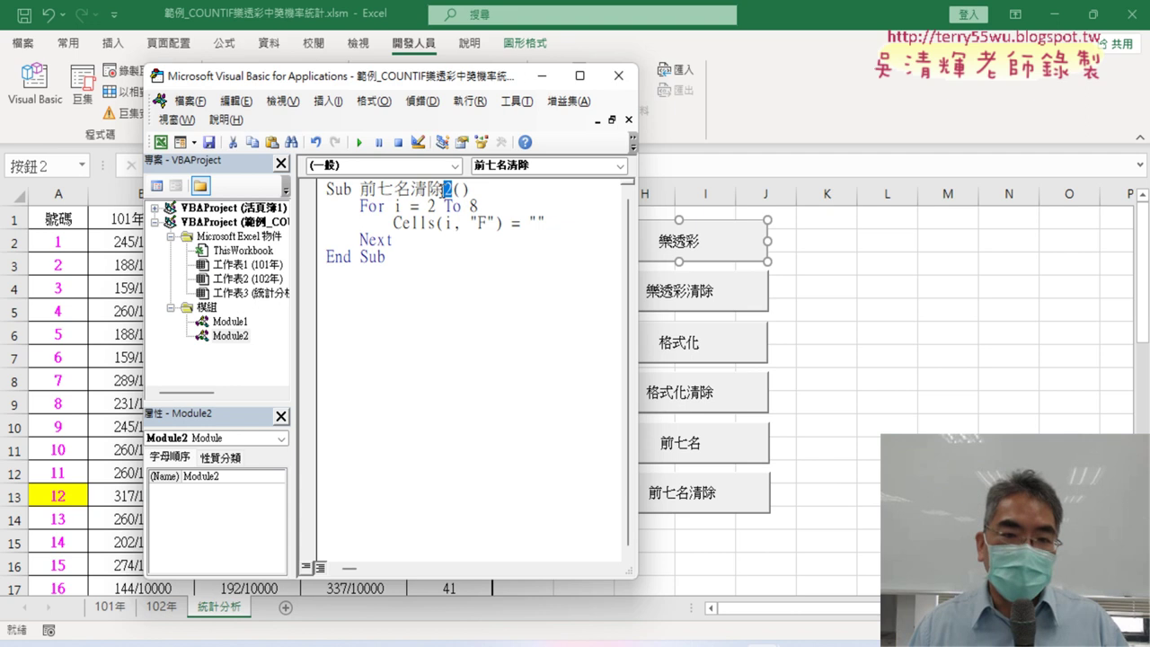
pyautogui.rightClick(742, 250)
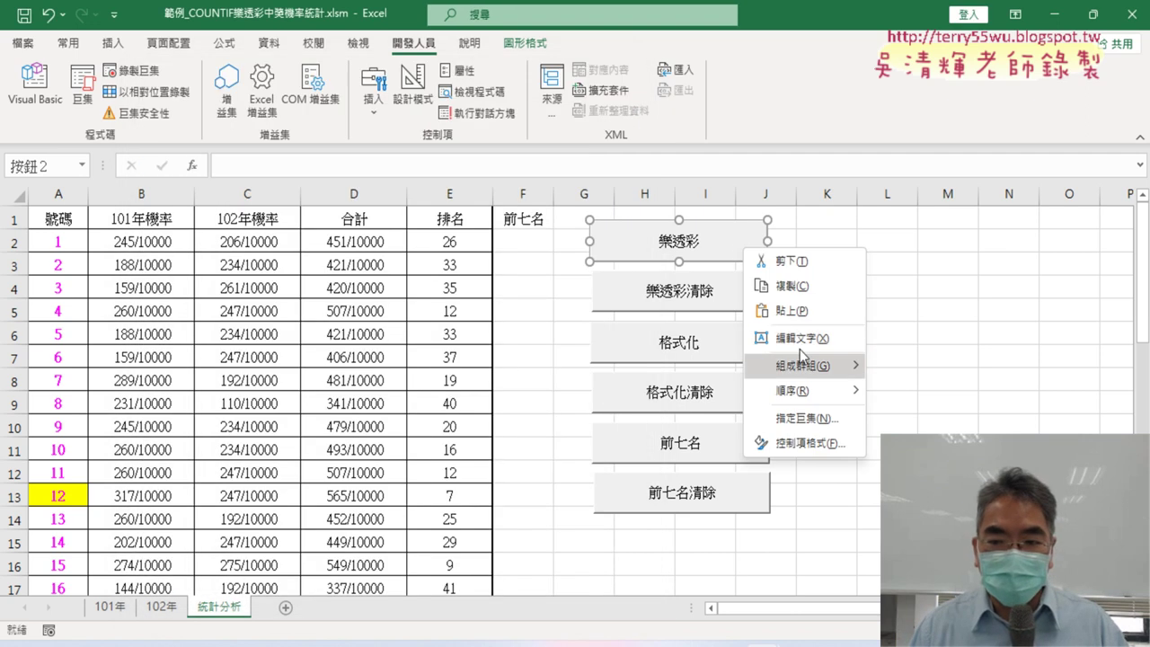
# Step: Pick 前七名清除2 in the 樂透彩 button's 指定巨集 list, then close the list
pyautogui.click(819, 418)
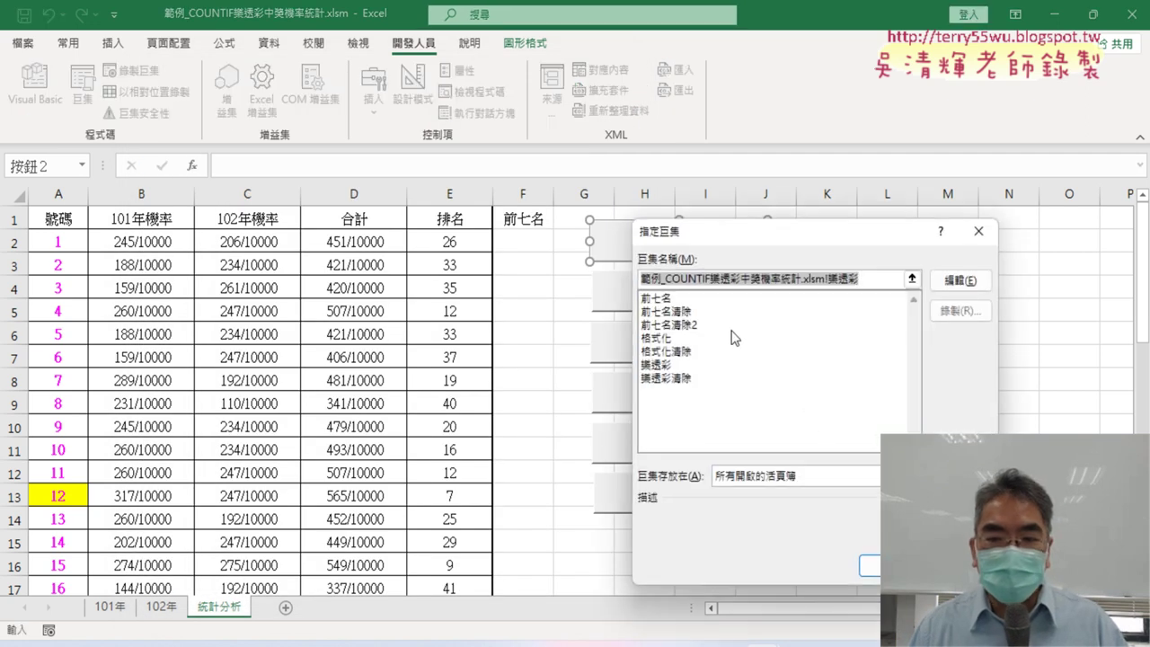
pyautogui.click(682, 327)
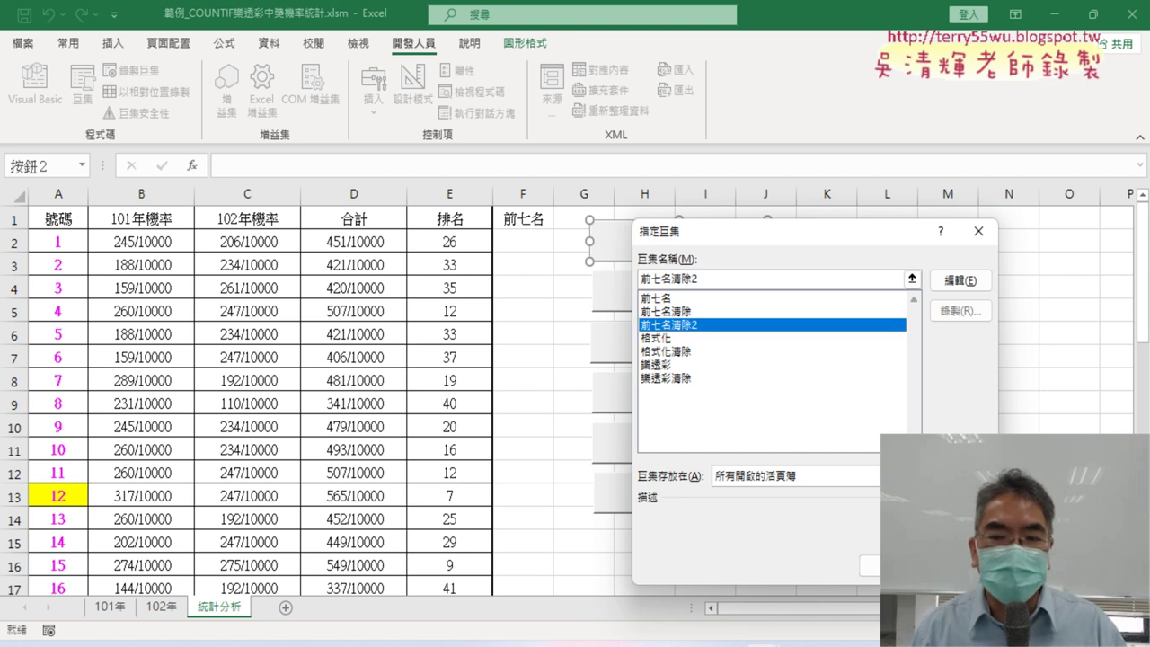
pyautogui.press('Escape')
pyautogui.click(36, 104)
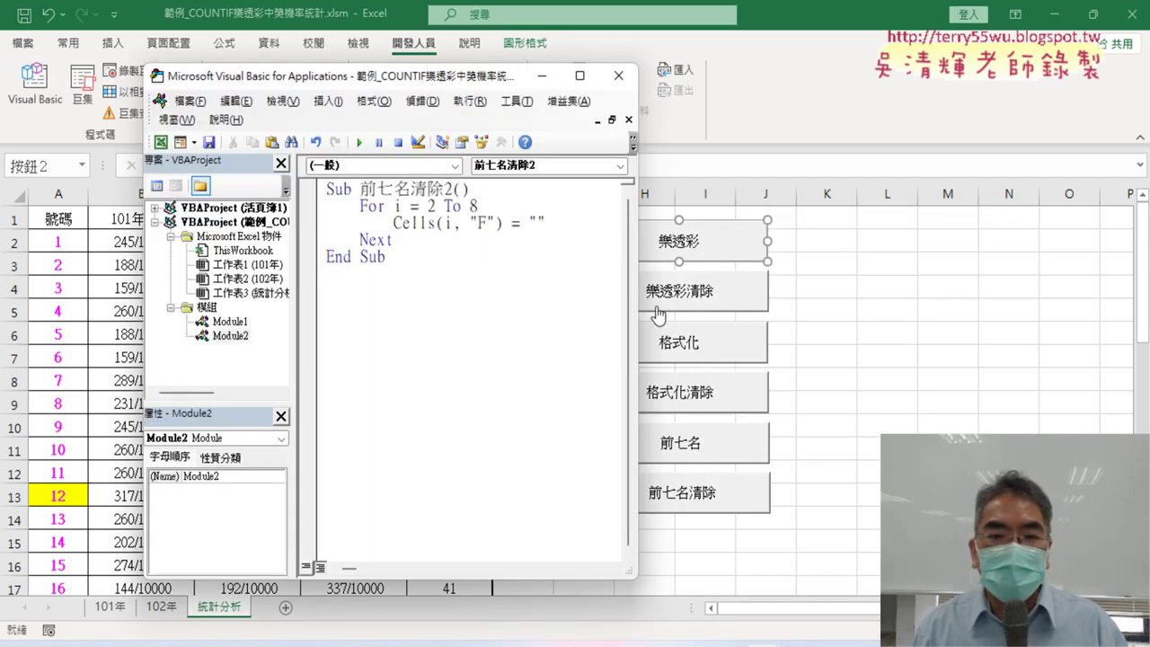
pyautogui.moveTo(637, 301); pyautogui.dragTo(981, 305)
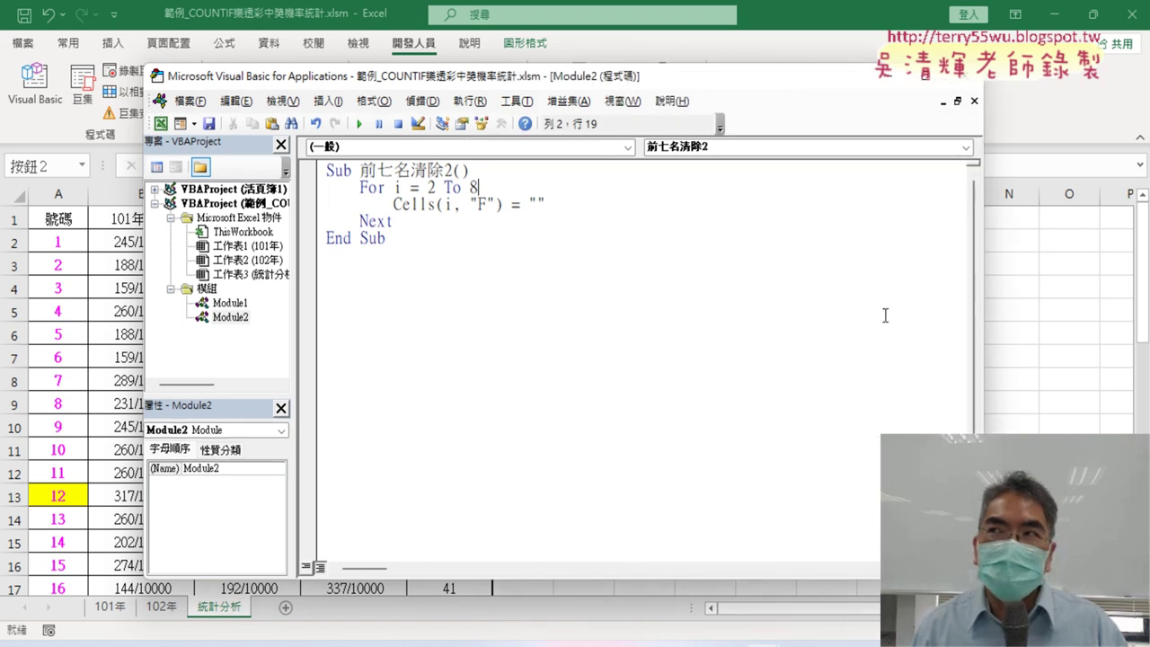
pyautogui.click(418, 238)
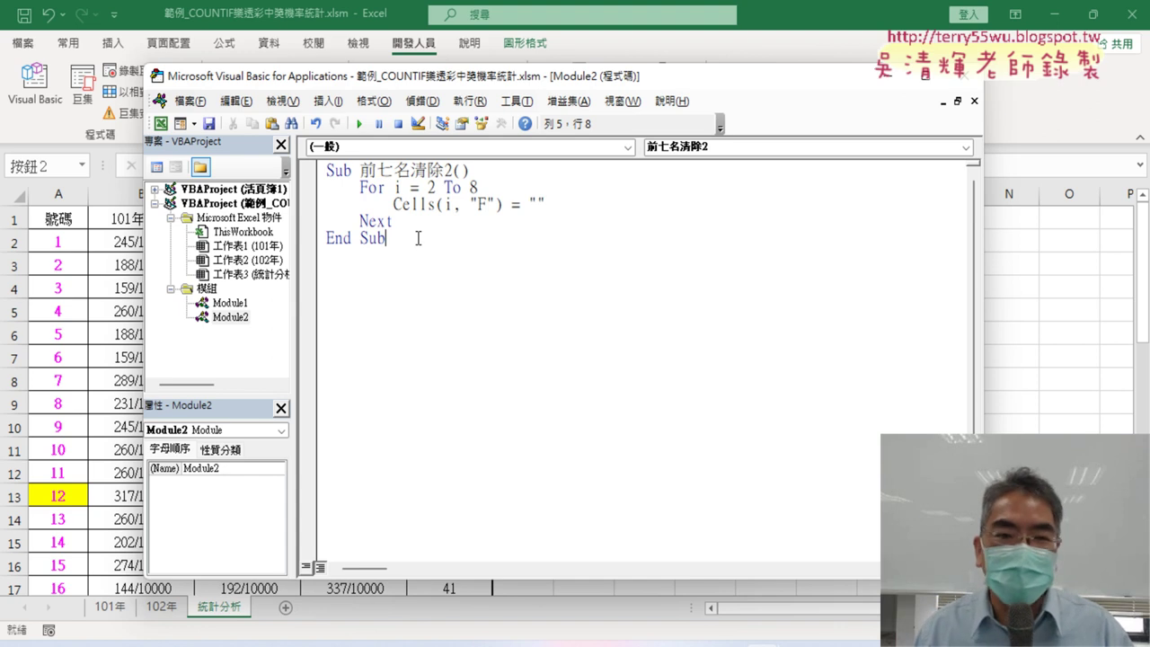
pyautogui.click(971, 77)
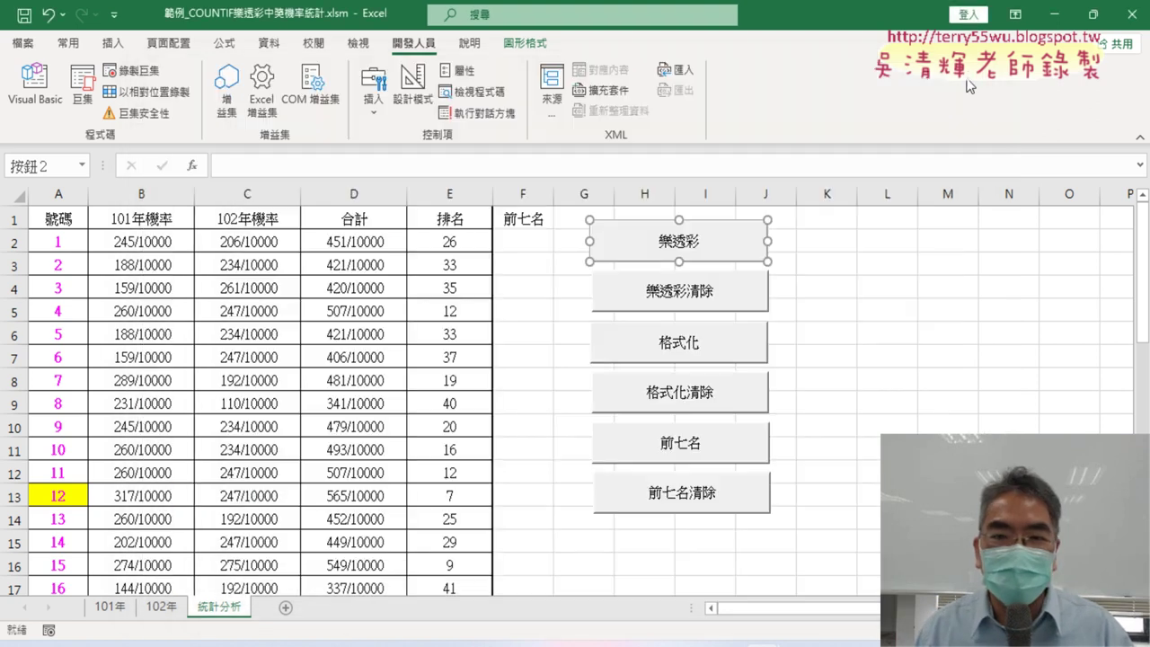
# Step: Close the COUNTIF workbook without saving, and cancel closing 活頁簿1 to keep it open
pyautogui.click(914, 285)
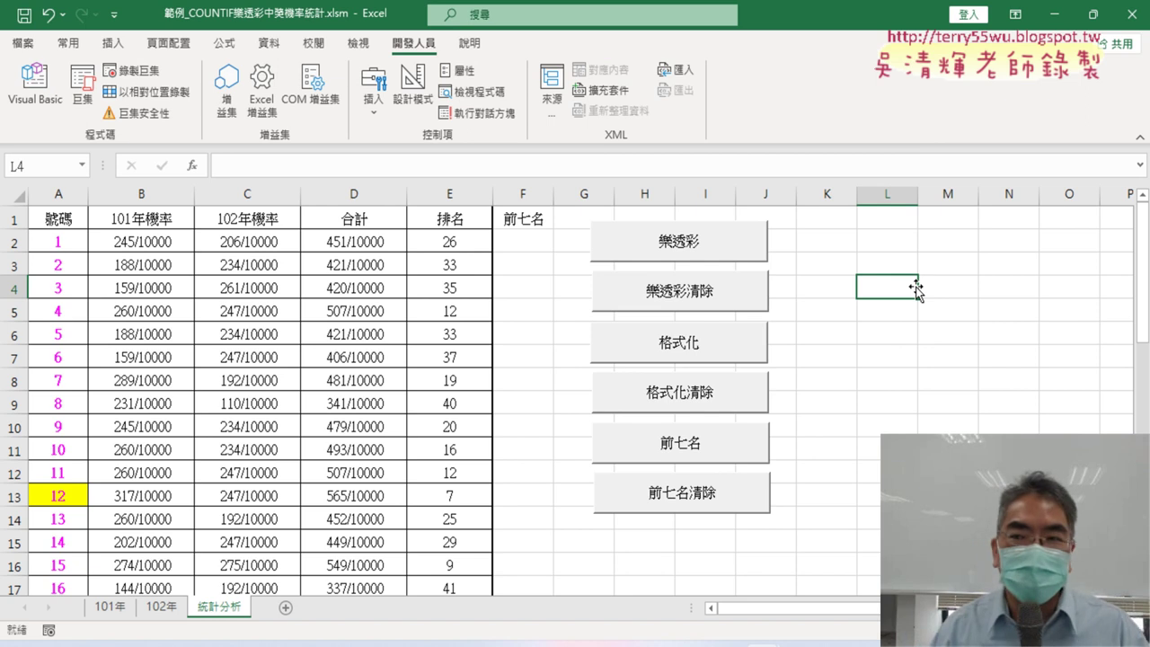
pyautogui.click(1131, 15)
pyautogui.click(573, 365)
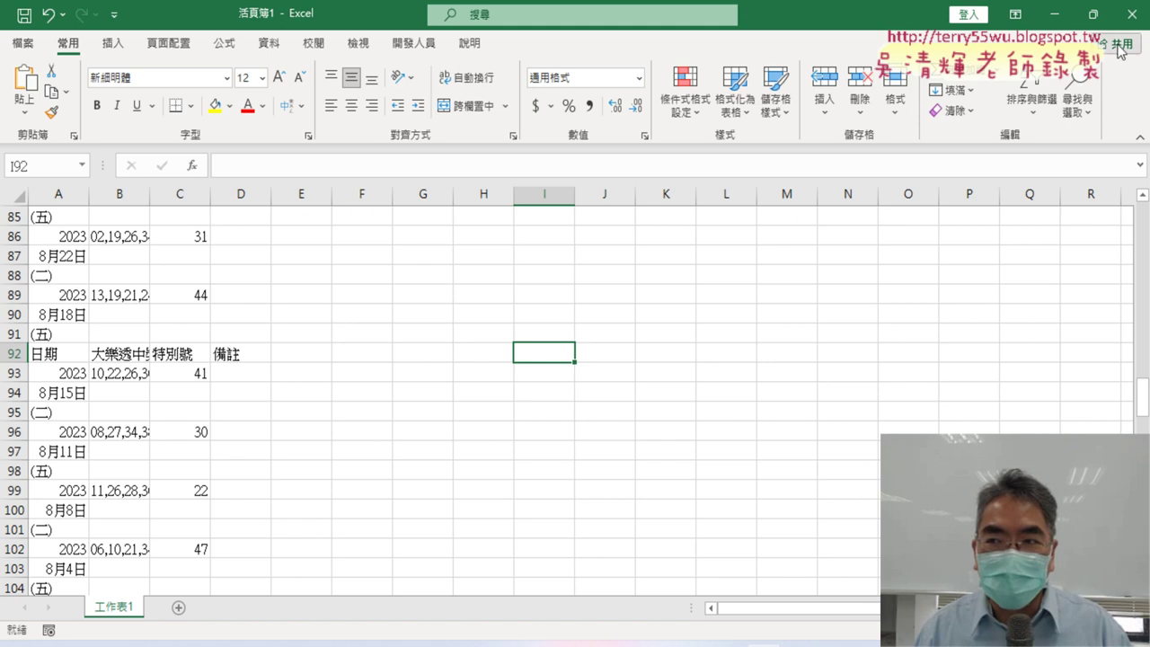
pyautogui.click(1133, 16)
pyautogui.click(639, 358)
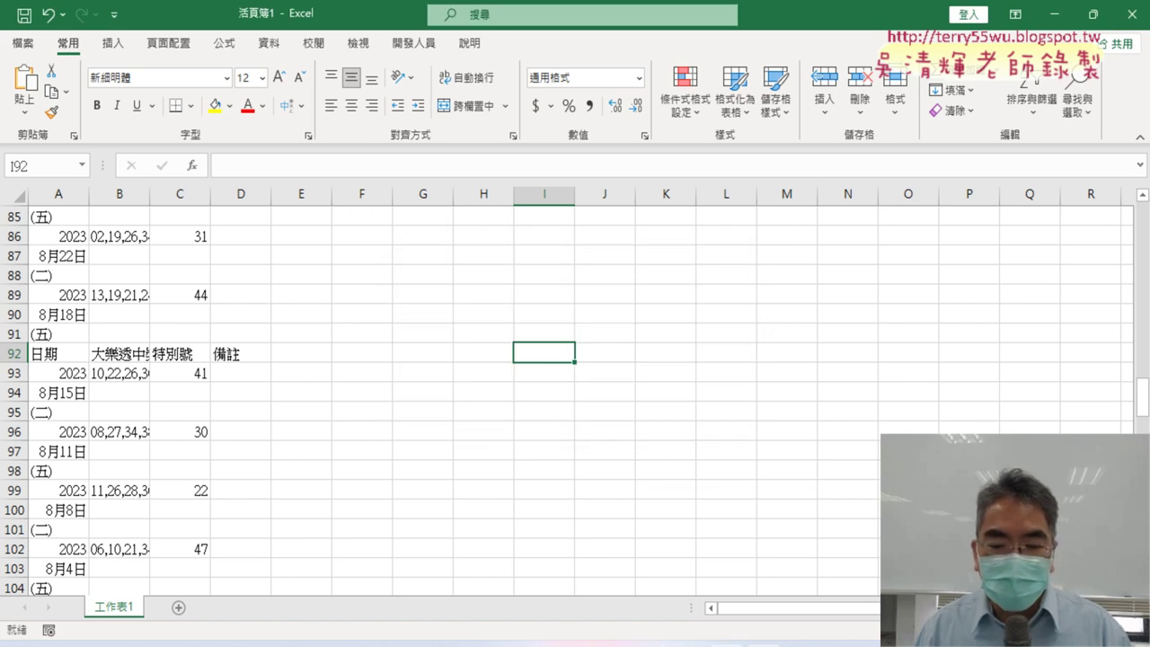
# Step: In Chrome's Google Drive, open 大樂特歷史資料下載(GET) from the 04_數學與統計函數 folder
pyautogui.click(730, 615)
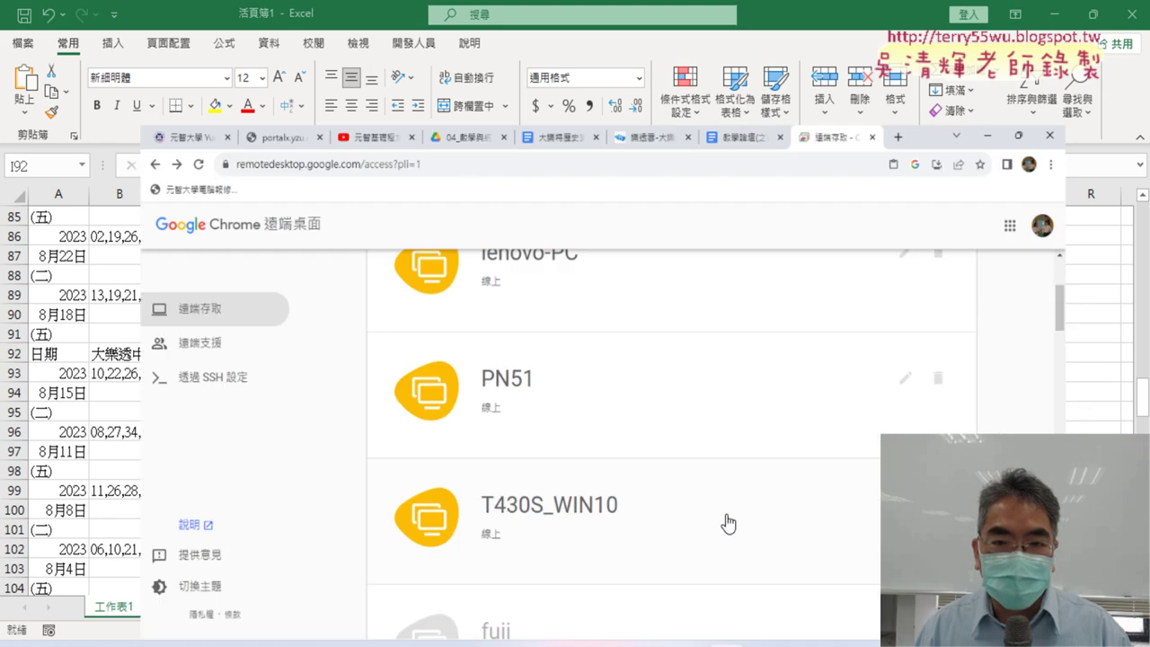
pyautogui.click(409, 15)
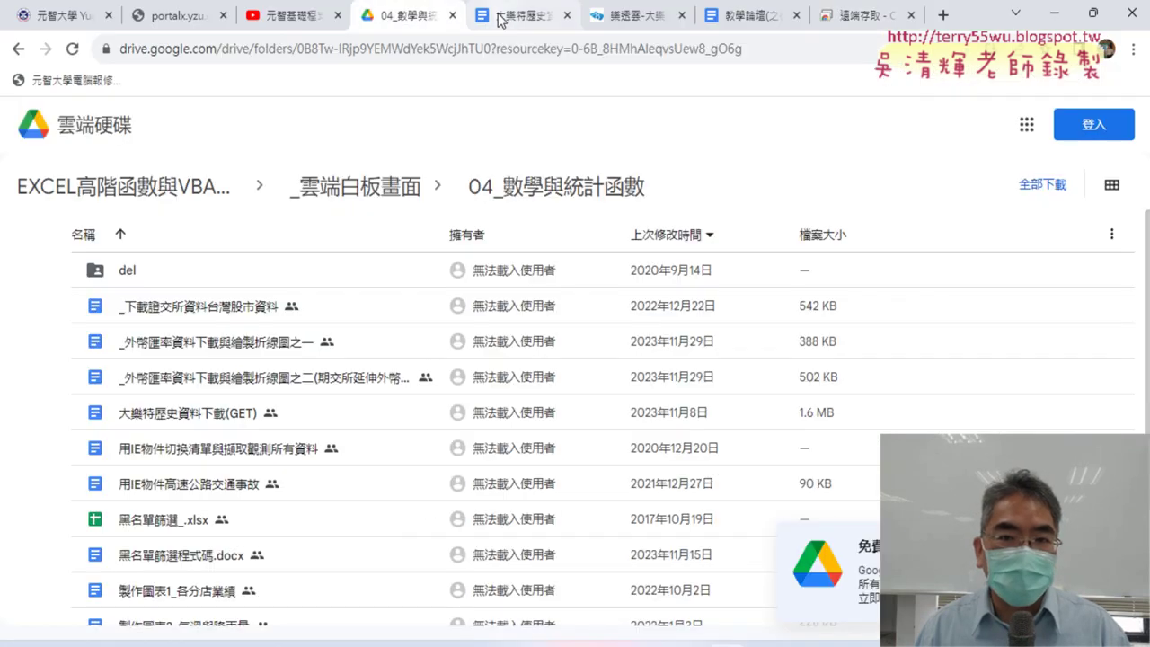
pyautogui.click(501, 16)
pyautogui.click(409, 15)
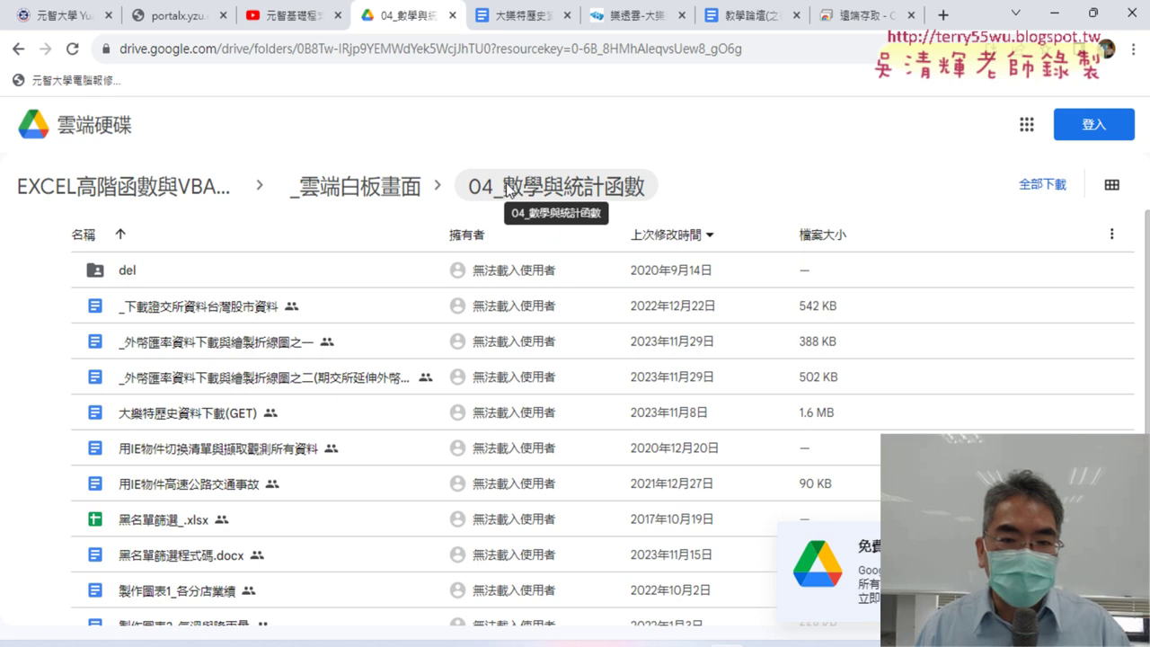
pyautogui.click(377, 186)
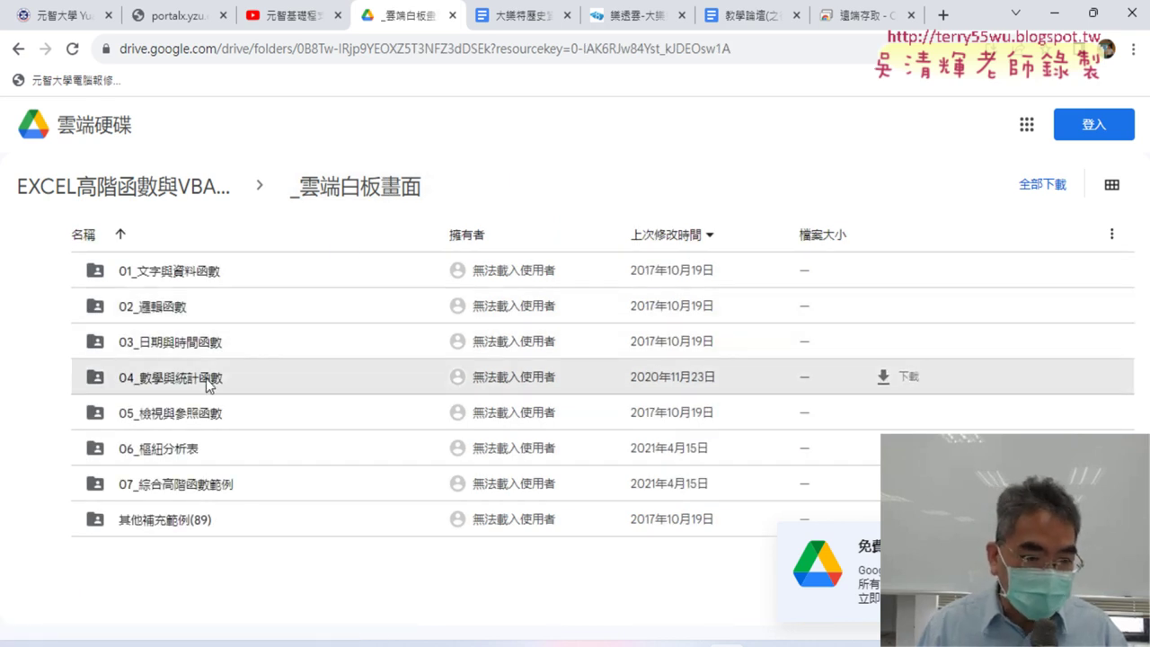
pyautogui.doubleClick(206, 378)
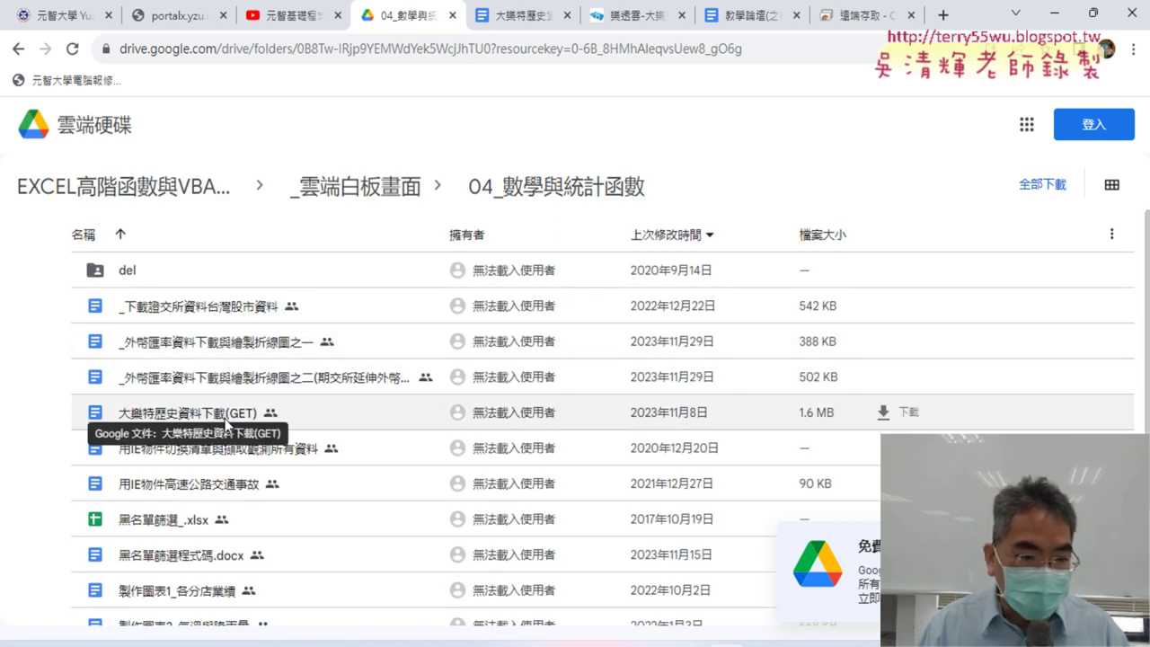
pyautogui.doubleClick(226, 424)
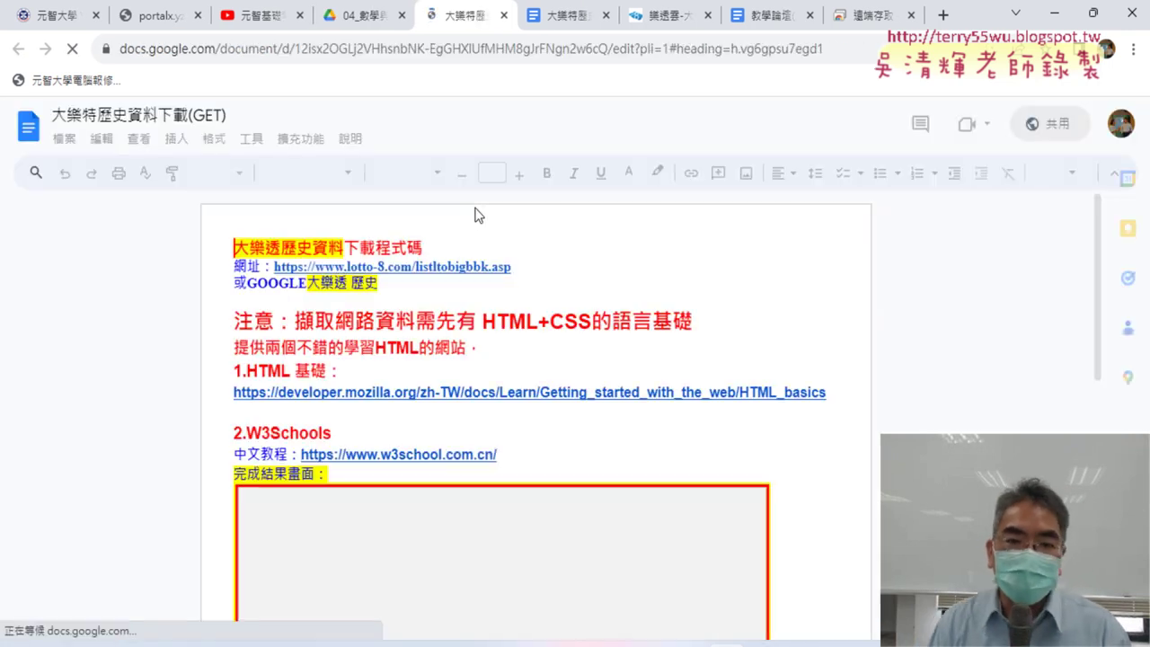
# Step: Check the lotto-8.com link in the notes and switch to the 樂透雲 results tab
pyautogui.click(443, 265)
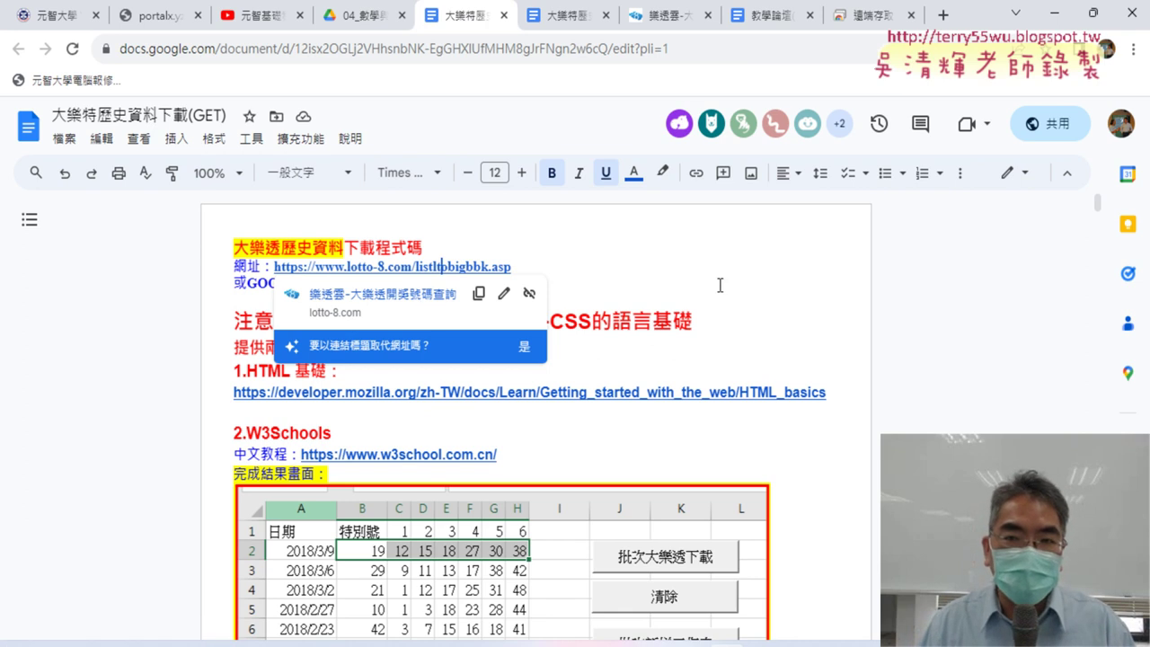
pyautogui.click(664, 15)
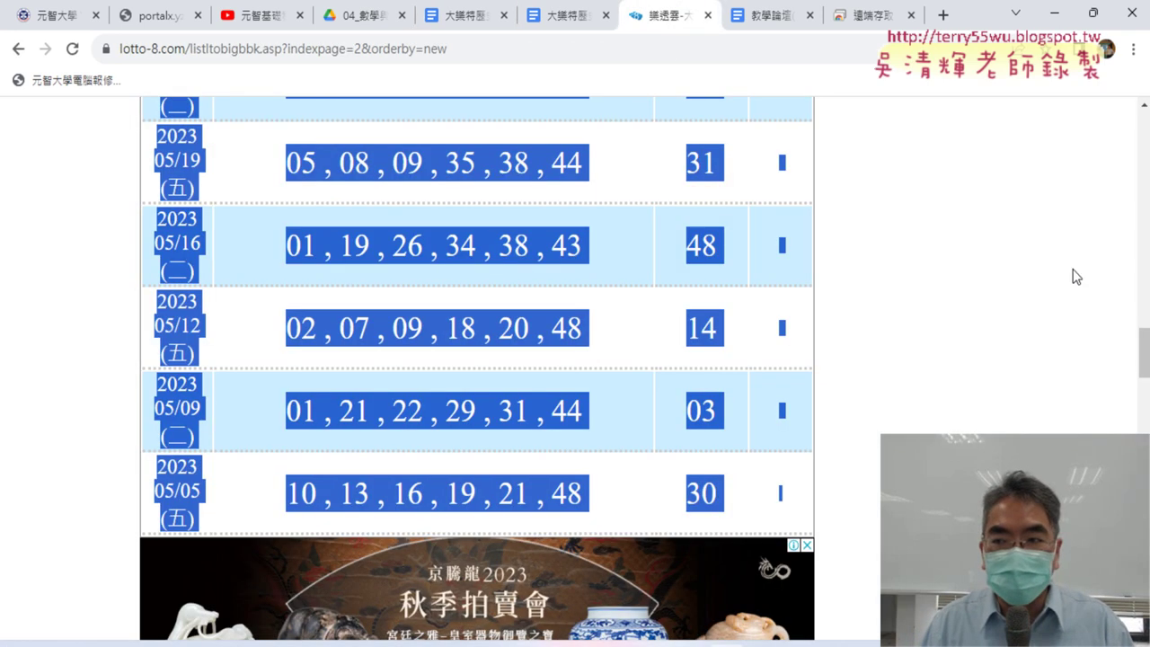
# Step: Scroll below the page-2 draw results and select the page links [1] through [72]
pyautogui.moveTo(1139, 350); pyautogui.dragTo(1141, 411)
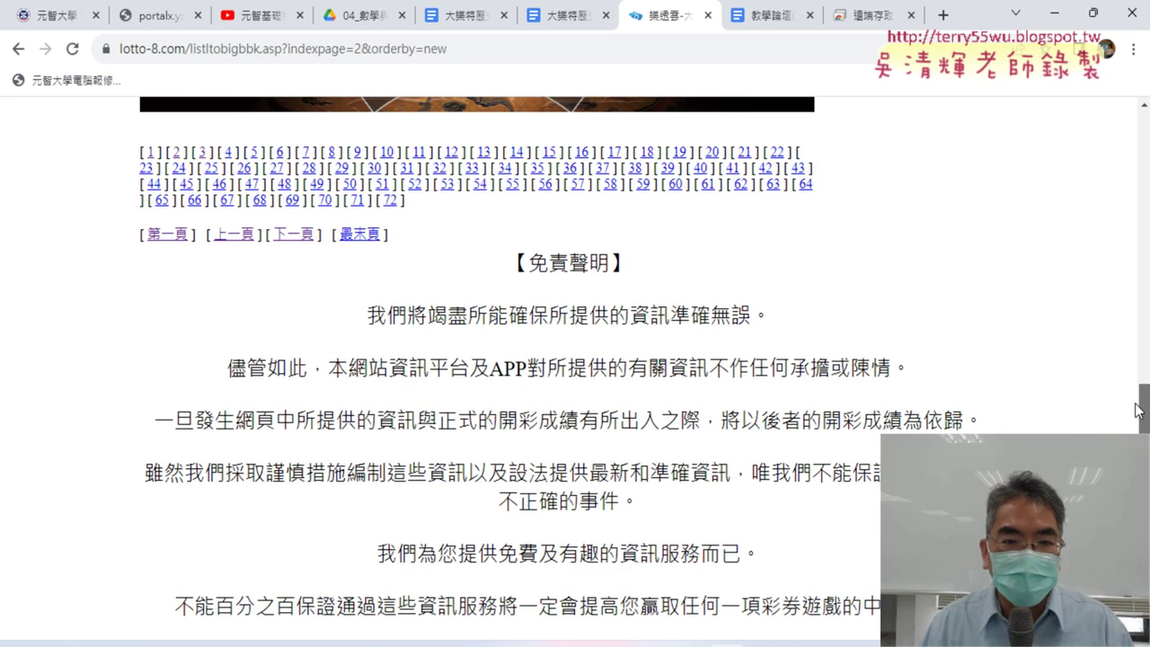
pyautogui.moveTo(422, 211); pyautogui.dragTo(139, 156)
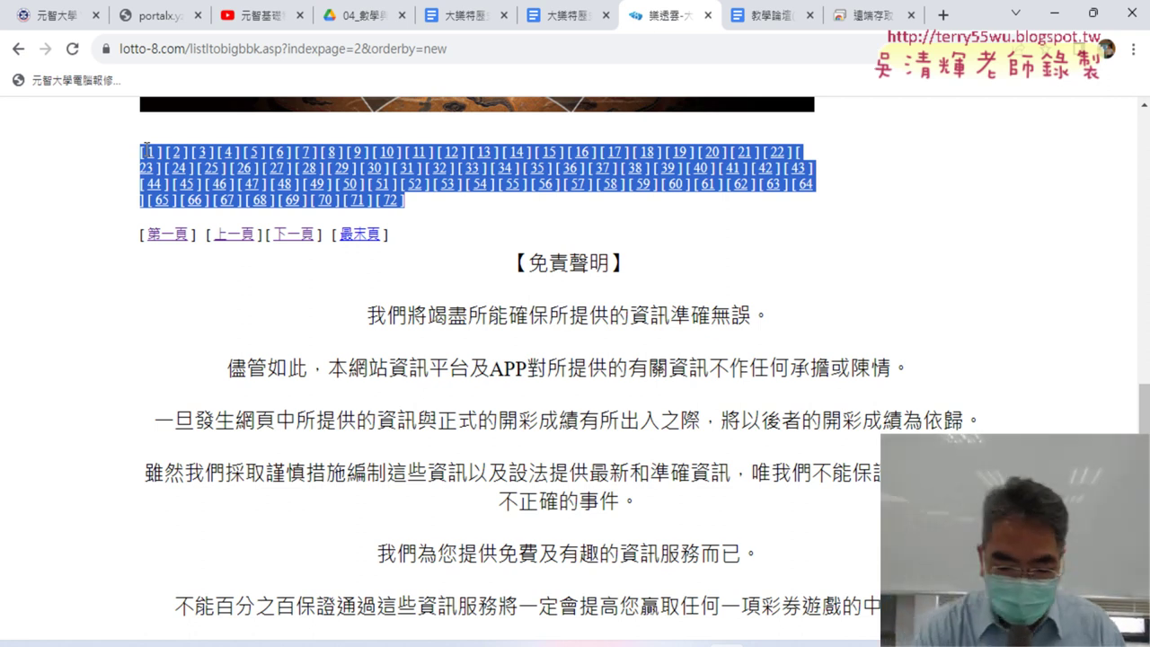
pyautogui.scroll(10, 147, 153)
pyautogui.scroll(-3, 380, 264)
pyautogui.scroll(-3, 380, 264)
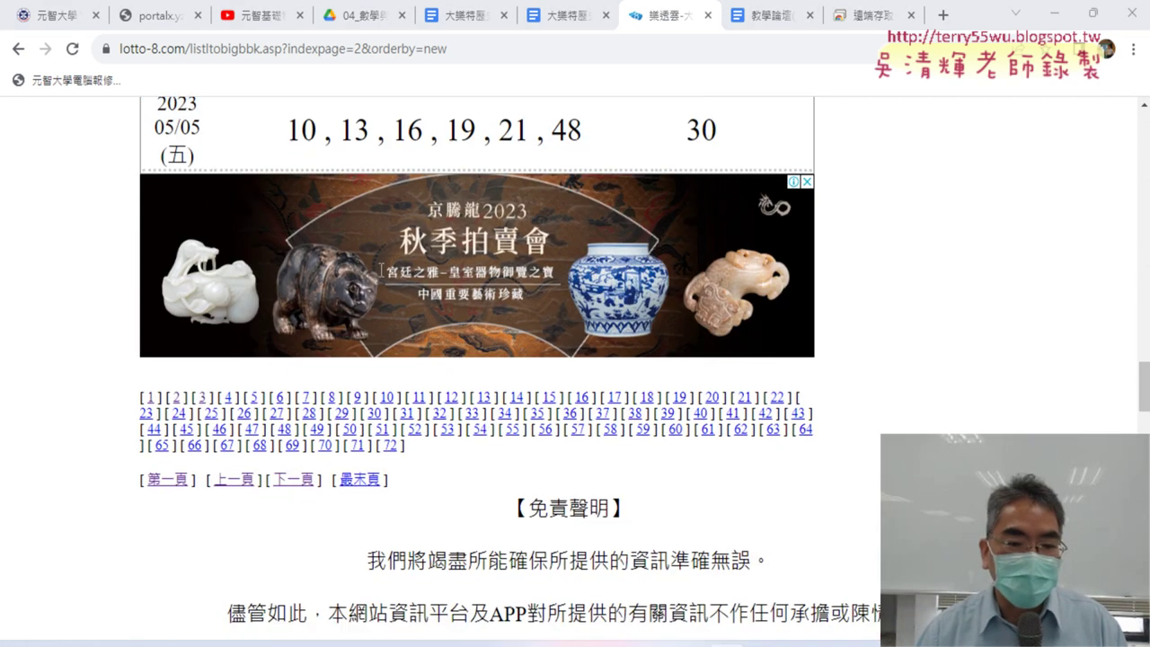
pyautogui.scroll(-2, 223, 274)
pyautogui.moveTo(131, 239); pyautogui.dragTo(409, 287)
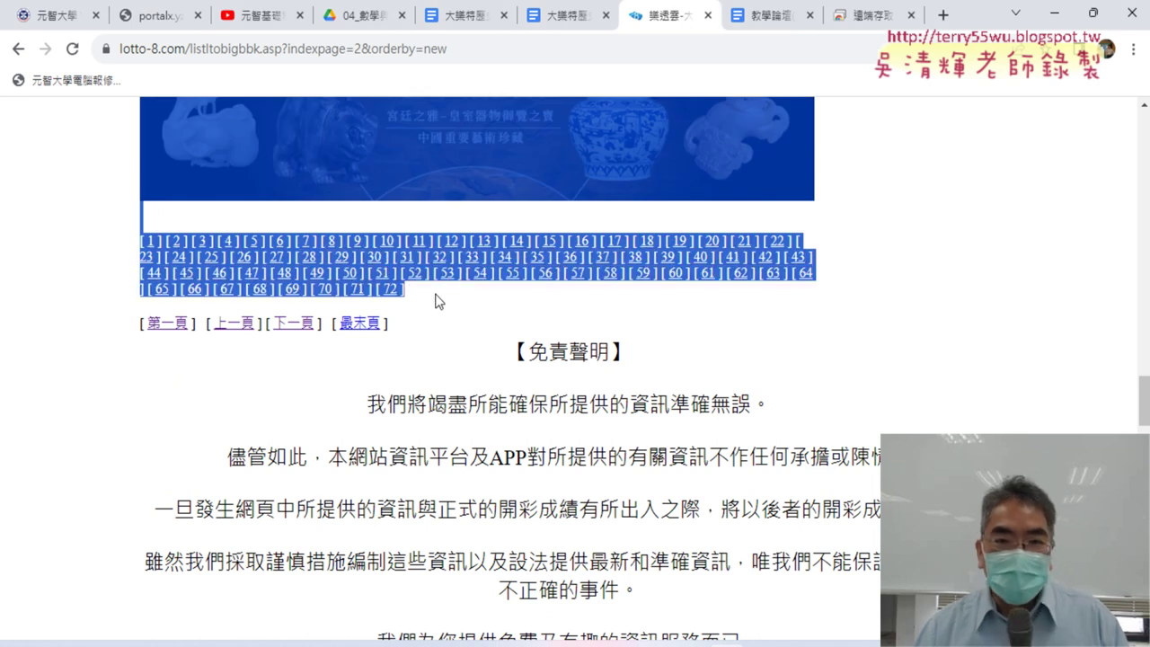
# Step: Close the duplicate lottery tab and scroll the notes document down to the 範例程式碼 sample code
pyautogui.click(606, 15)
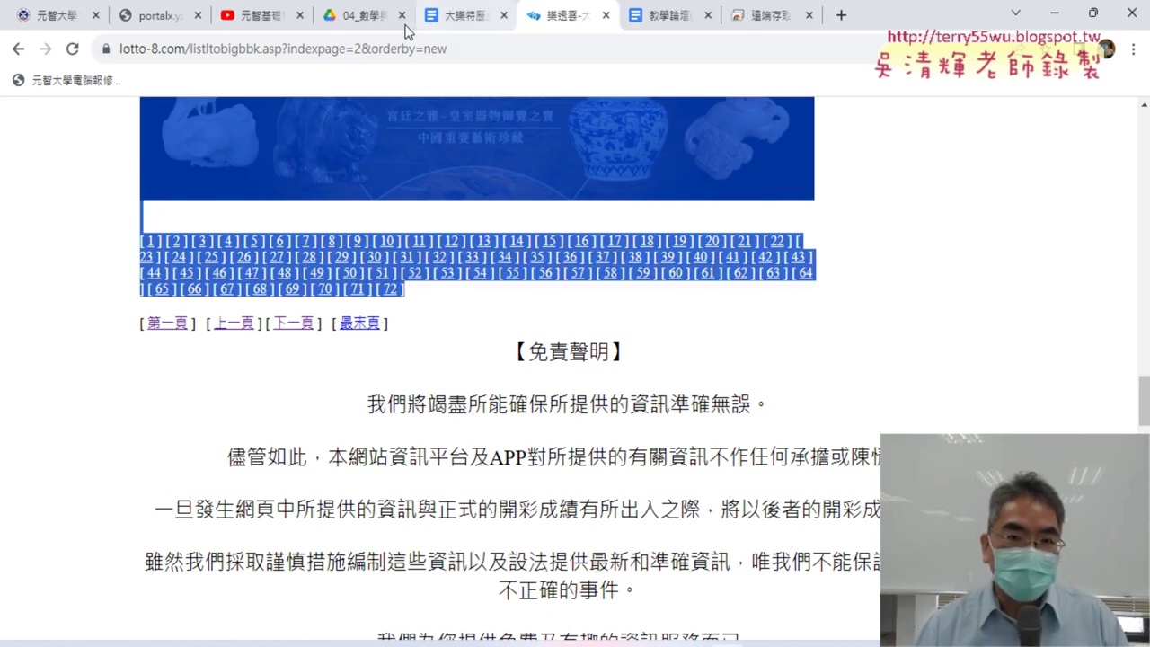
pyautogui.click(368, 18)
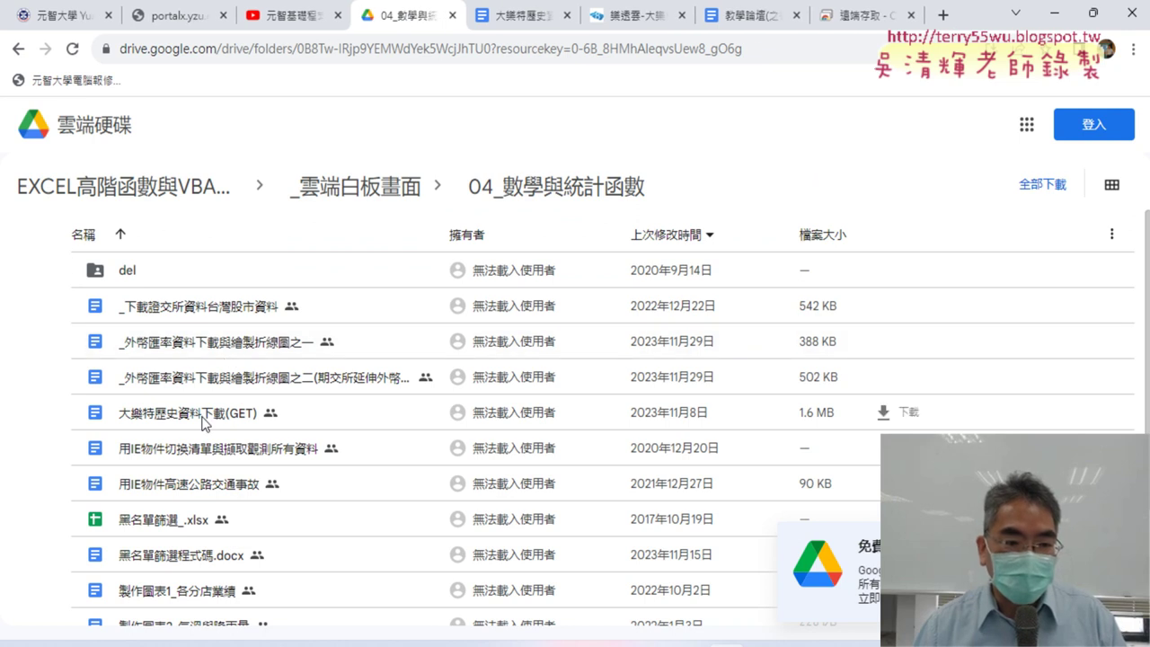
pyautogui.click(517, 20)
pyautogui.scroll(-10, 460, 284)
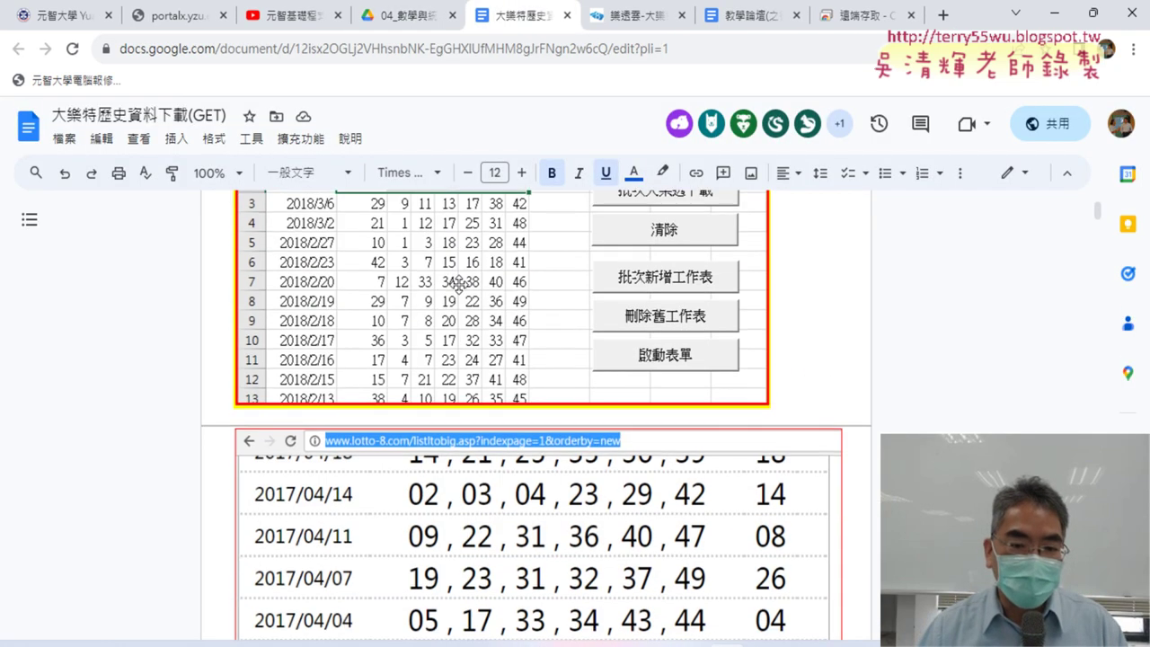
pyautogui.scroll(-5, 460, 284)
pyautogui.scroll(-2, 460, 285)
pyautogui.scroll(-3, 460, 285)
pyautogui.scroll(-5, 460, 284)
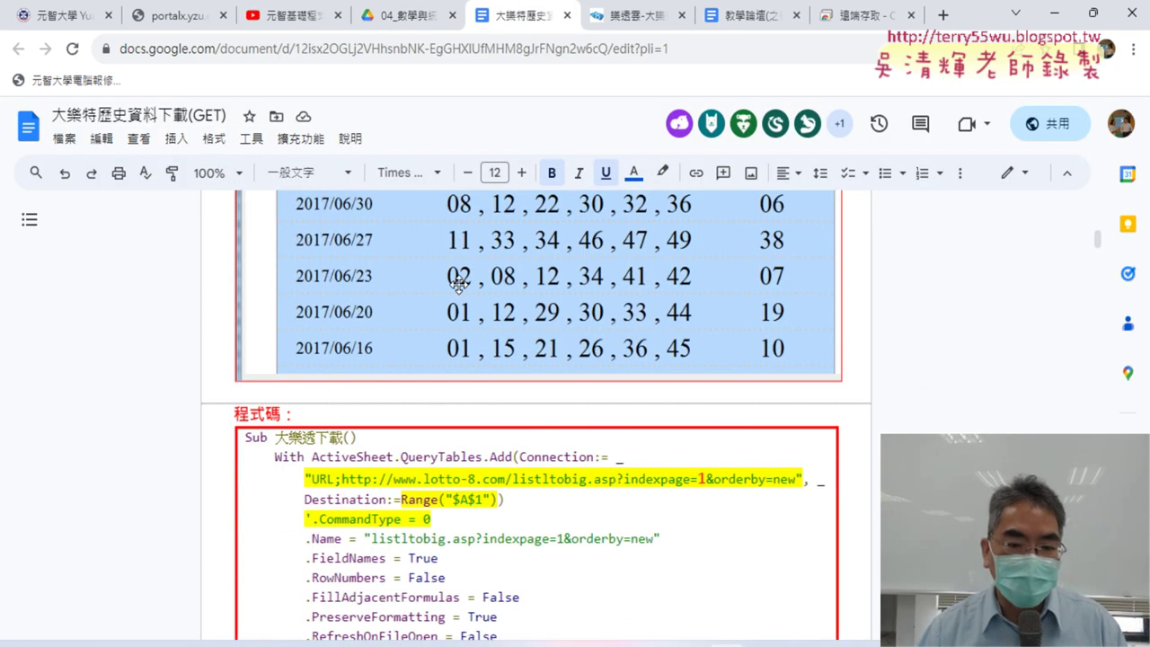
pyautogui.scroll(-2, 460, 284)
pyautogui.scroll(-3, 460, 285)
pyautogui.scroll(-2, 460, 285)
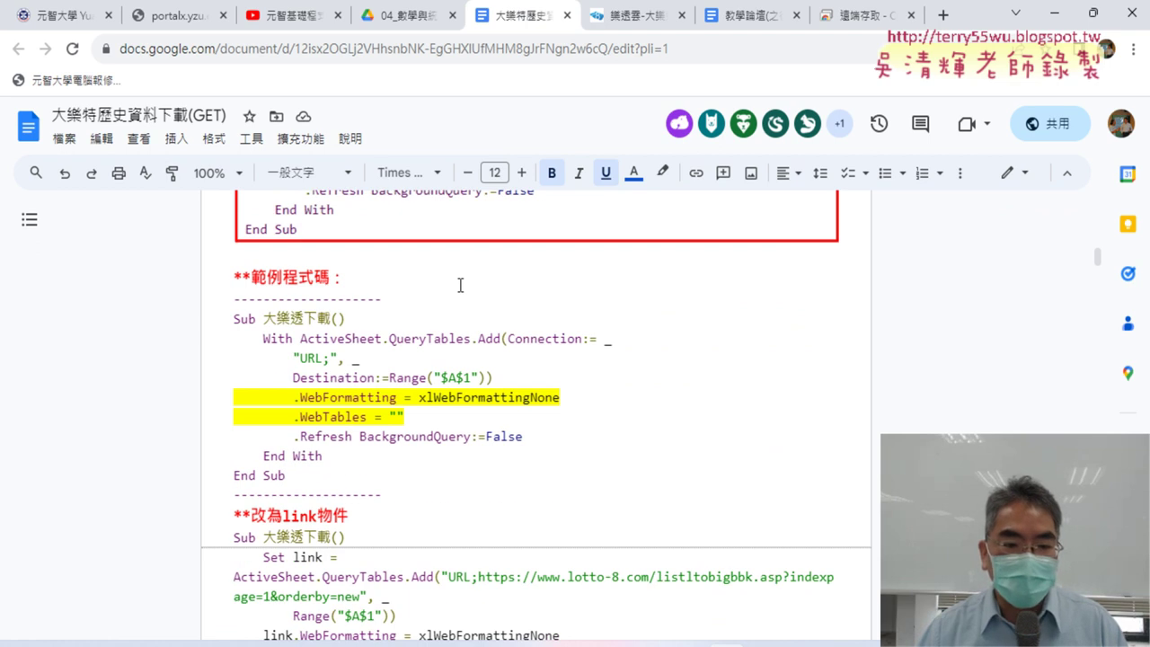
# Step: Copy the whole 大樂透下載 macro from Sub to End Sub and return to Excel's 活頁簿1
pyautogui.moveTo(229, 318); pyautogui.dragTo(359, 321)
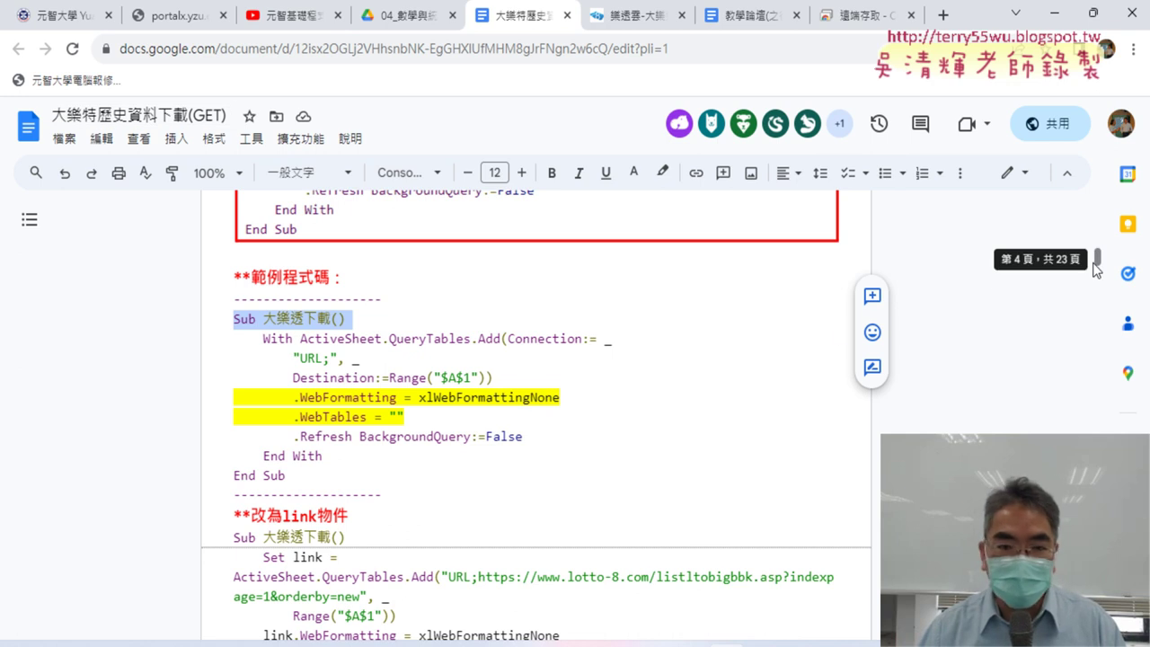
pyautogui.click(294, 339)
pyautogui.moveTo(261, 318)
pyautogui.mouseDown()
pyautogui.moveTo(351, 320)
pyautogui.moveTo(348, 461)
pyautogui.mouseUp()
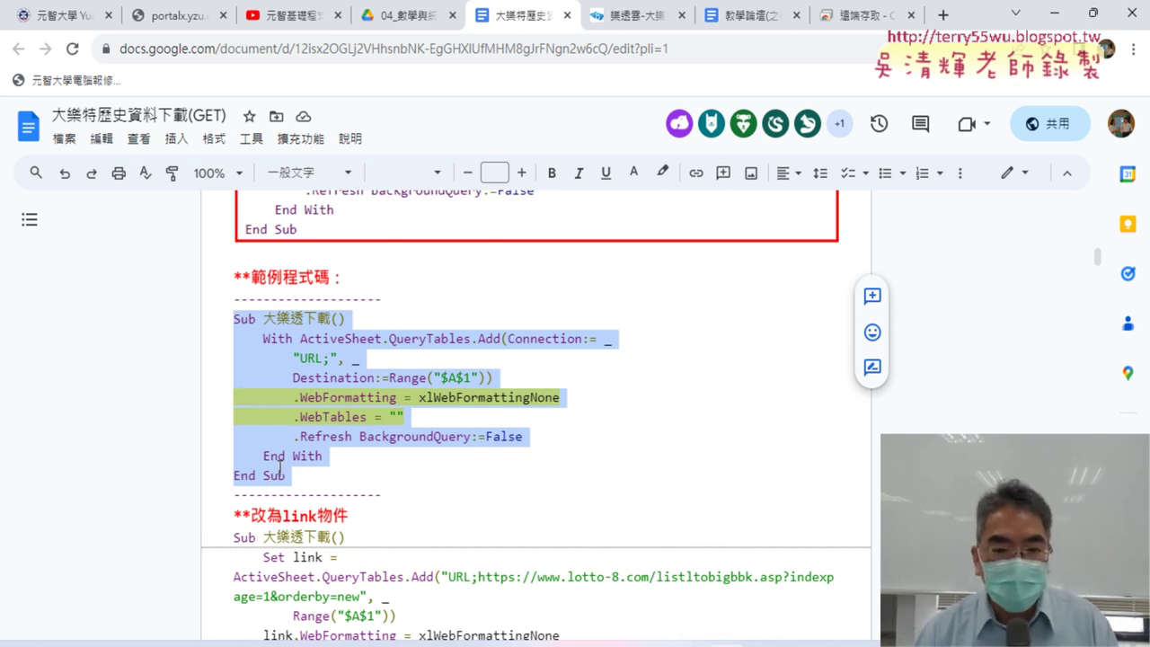
pyautogui.moveTo(764, 640)
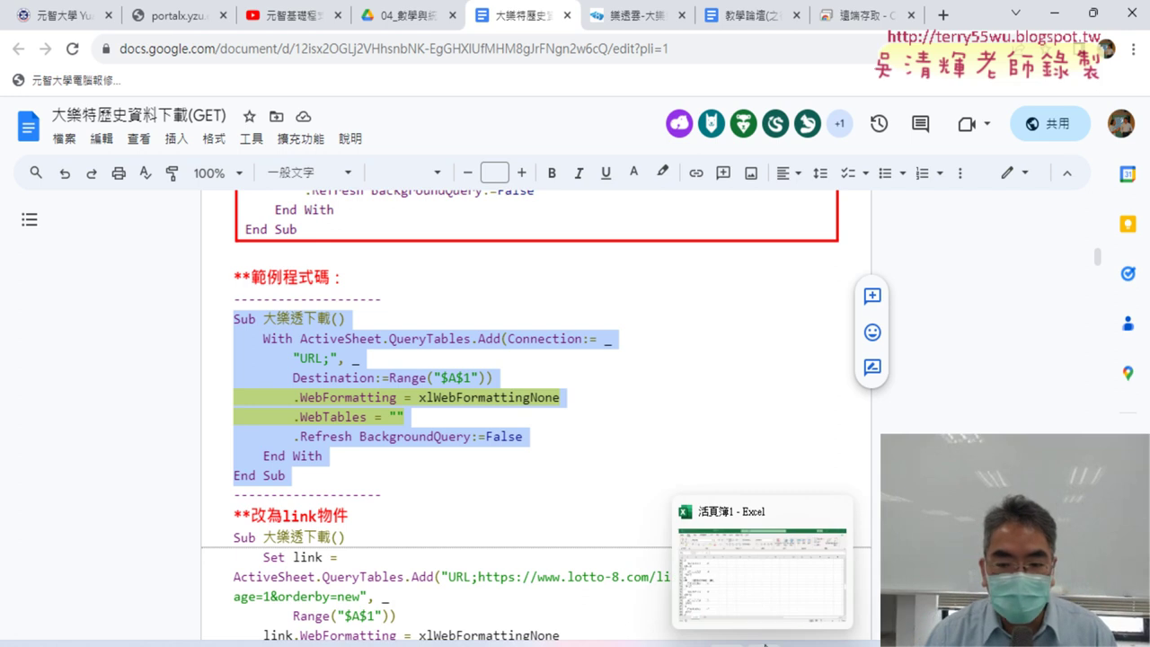
pyautogui.click(747, 583)
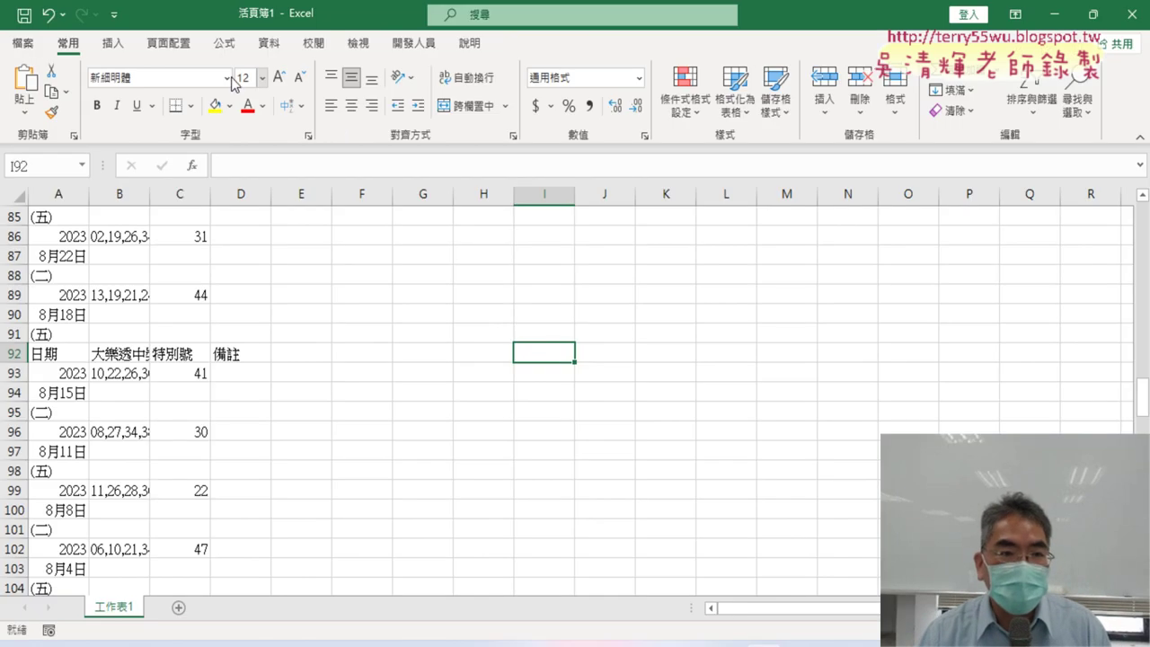
# Step: Create blank workbook 活頁簿2 and open its Visual Basic editor from the Developer tab
pyautogui.click(32, 45)
pyautogui.click(253, 183)
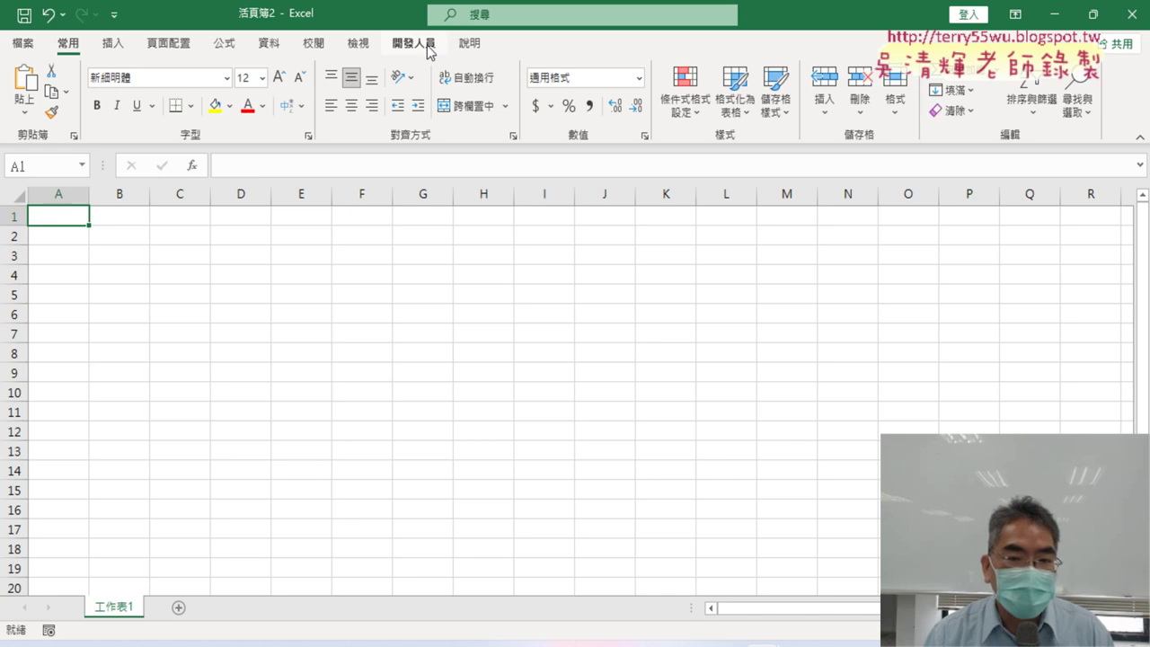
pyautogui.click(429, 47)
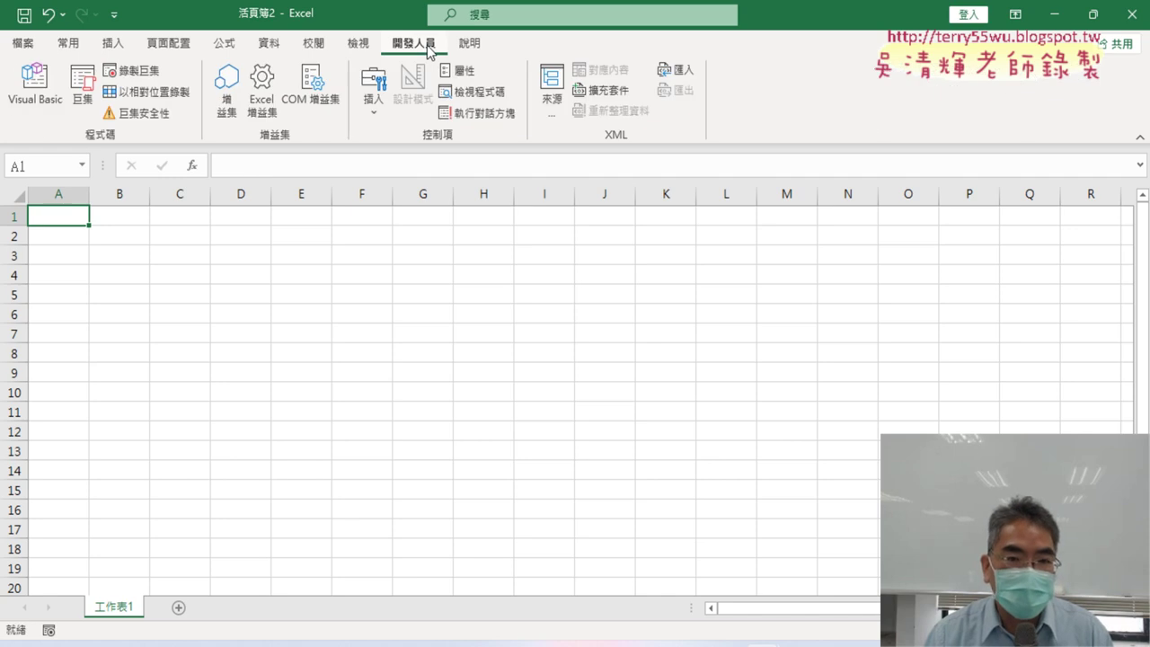
pyautogui.click(35, 101)
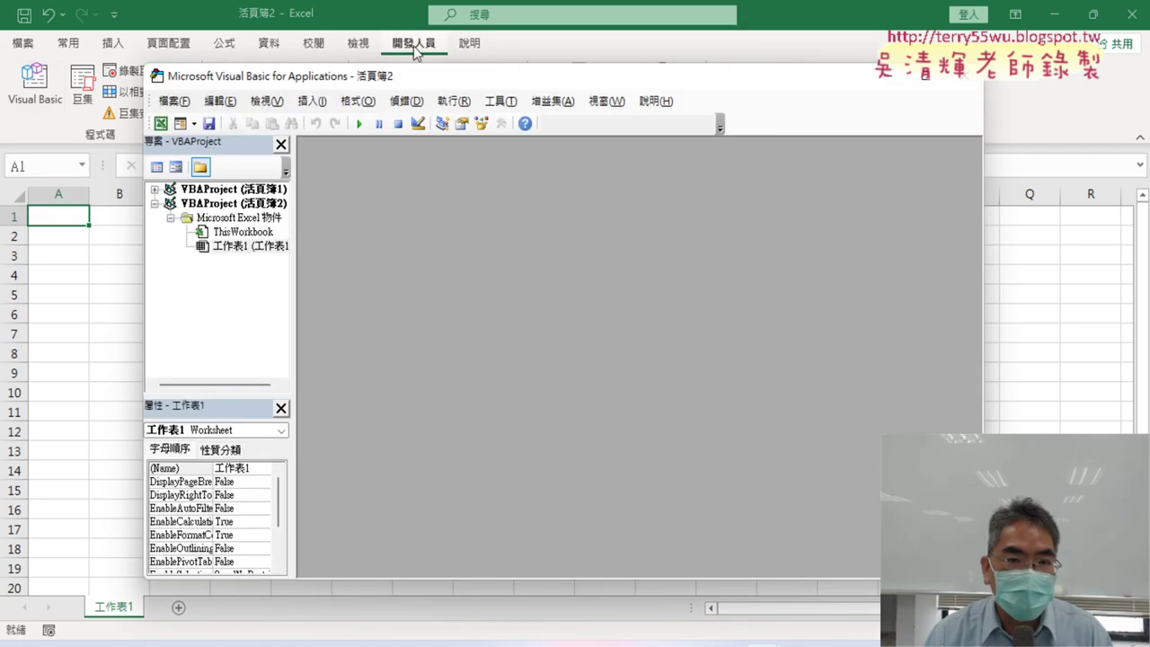
# Step: Insert Module1 into 活頁簿2 and paste the copied 大樂透下載 QueryTables macro into it
pyautogui.moveTo(413, 71); pyautogui.dragTo(505, 89)
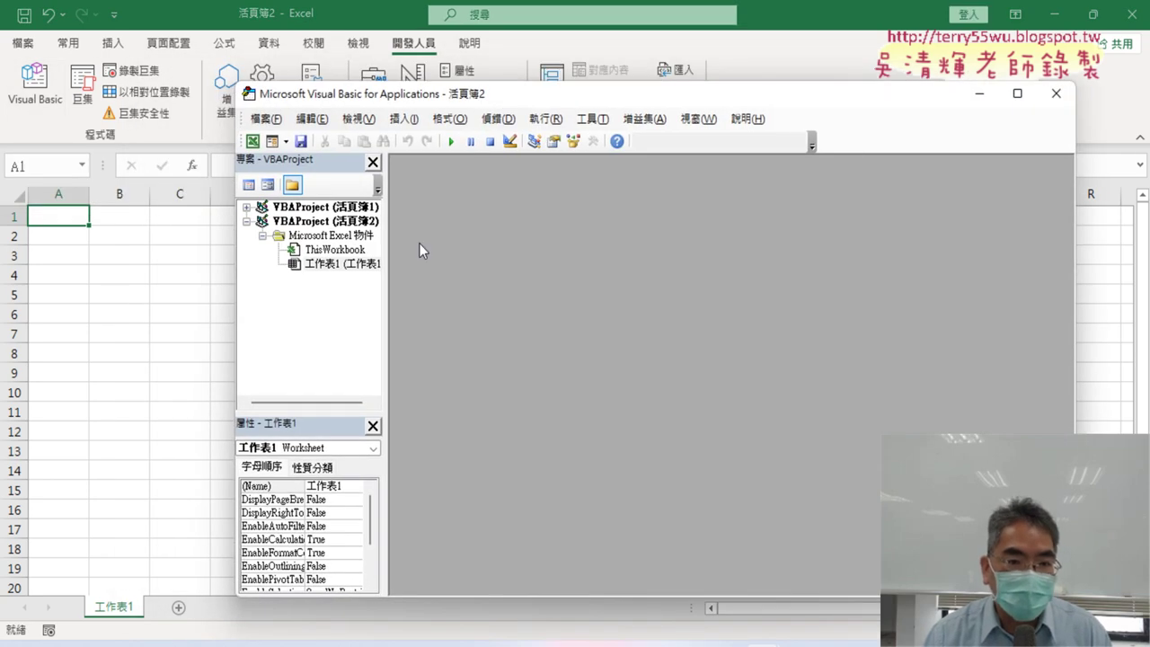
pyautogui.rightClick(346, 265)
pyautogui.moveTo(417, 358)
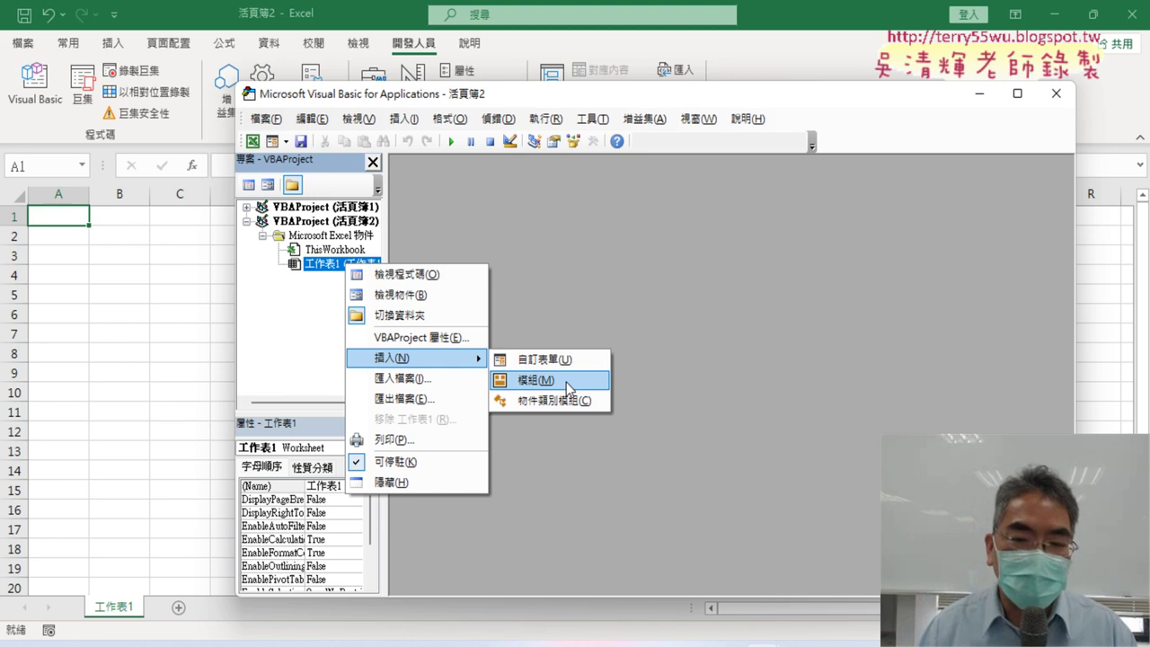
pyautogui.click(567, 388)
pyautogui.rightClick(518, 284)
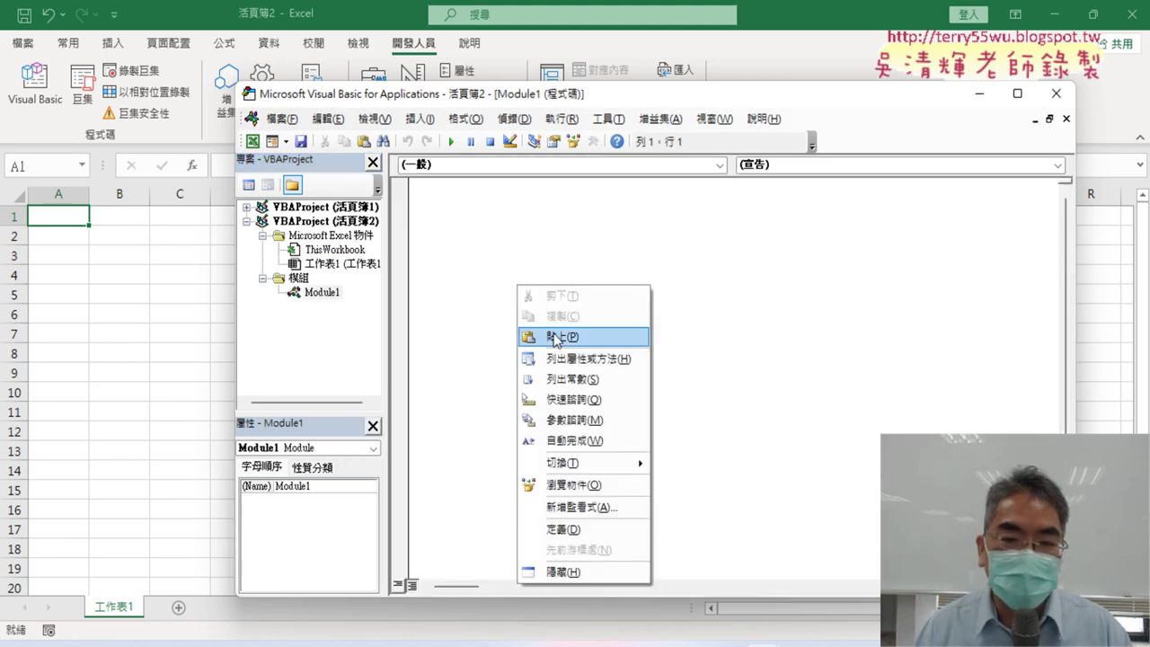
pyautogui.click(558, 338)
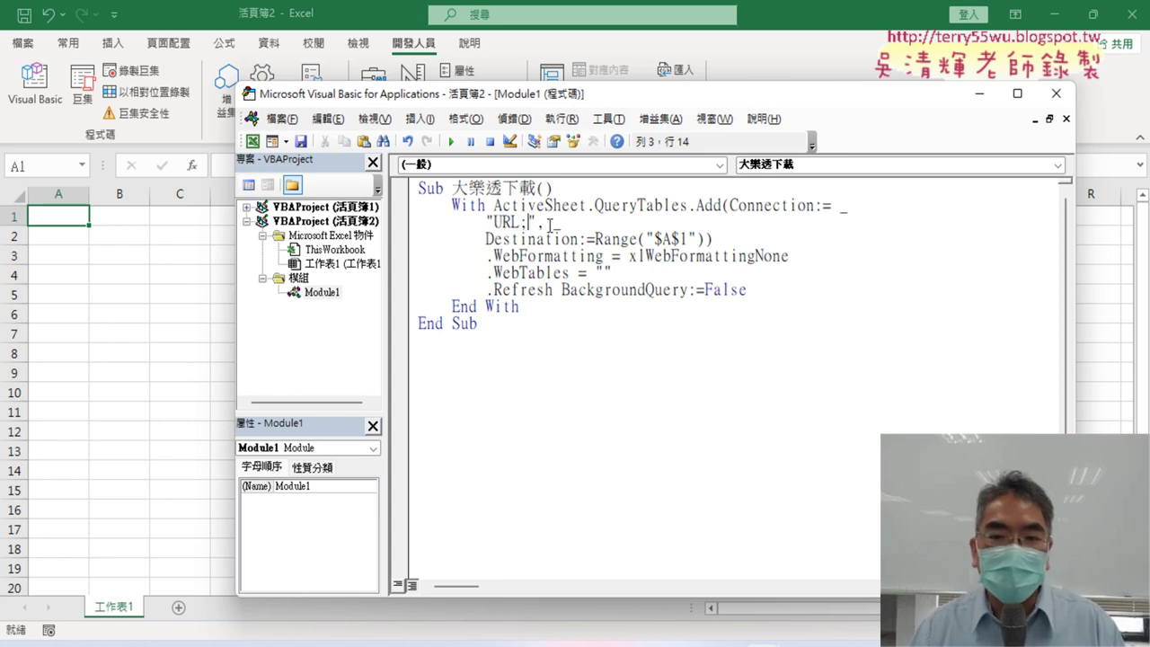
pyautogui.moveTo(579, 105); pyautogui.dragTo(411, 89)
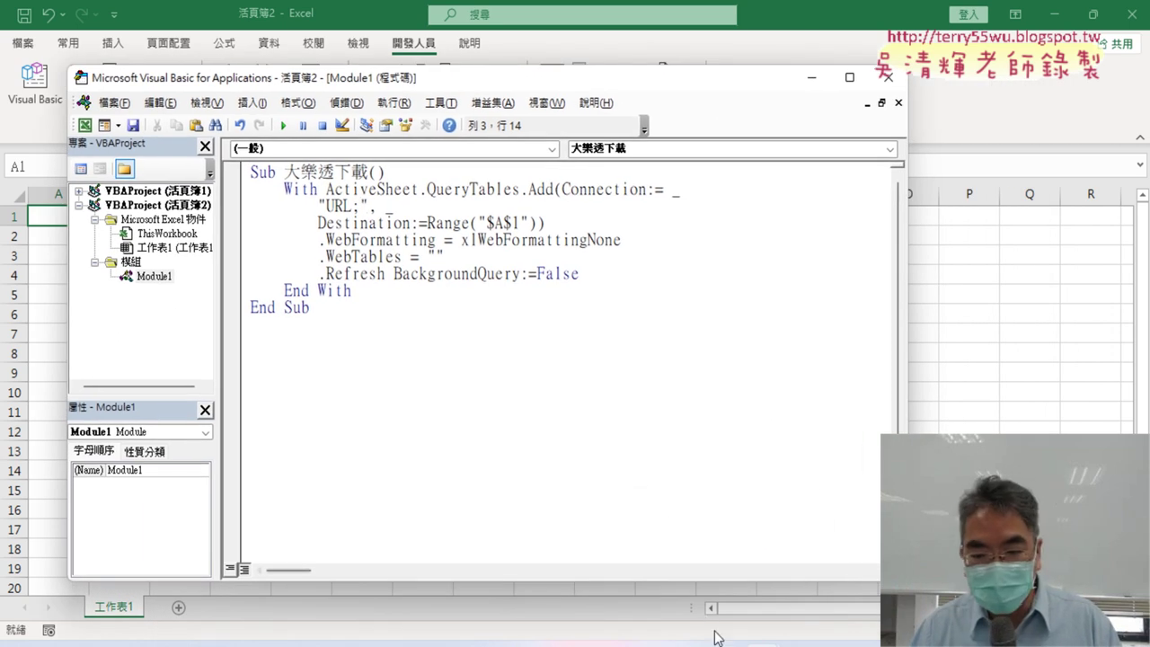
# Step: Mark the lotto-8 網址 address at the top of the notes, then return to the lotto-8.com page-2 tab
pyautogui.moveTo(716, 637)
pyautogui.click(714, 590)
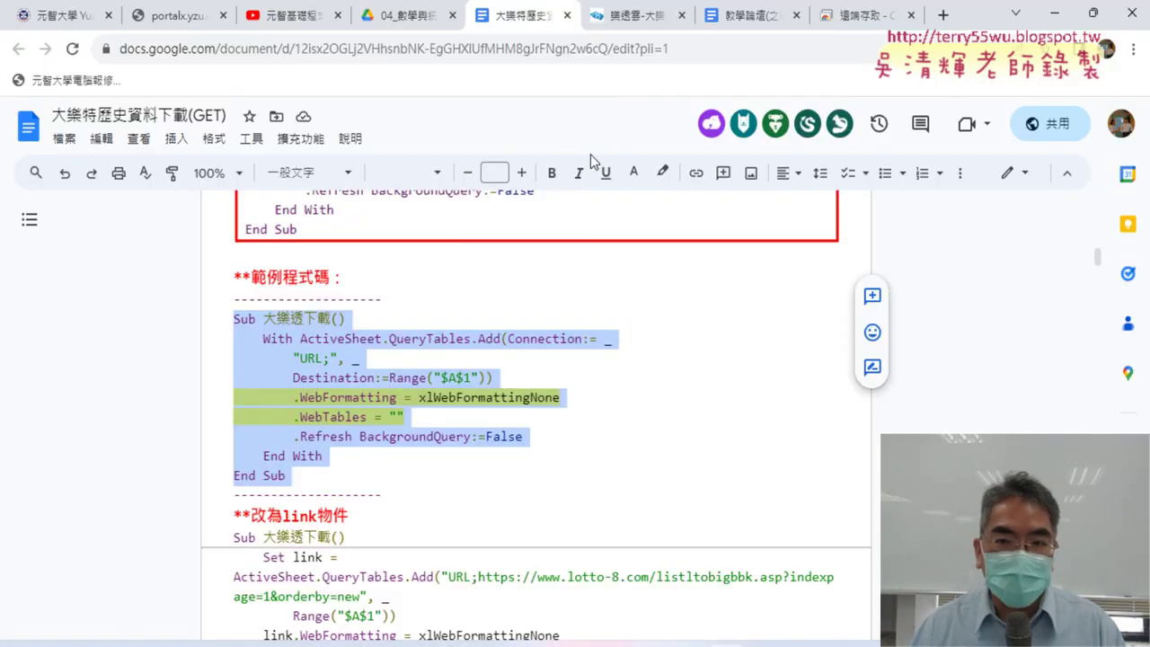
pyautogui.scroll(3, 486, 310)
pyautogui.scroll(5, 485, 310)
pyautogui.scroll(4, 485, 309)
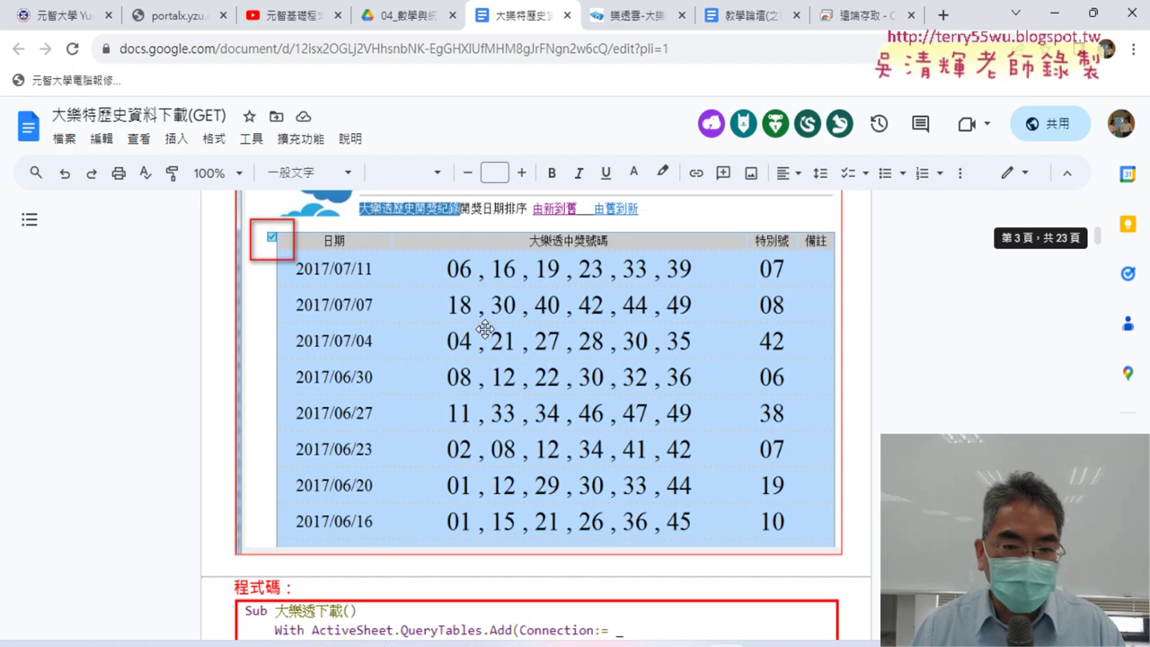
pyautogui.scroll(6, 485, 310)
pyautogui.scroll(5, 485, 328)
pyautogui.scroll(5, 485, 328)
pyautogui.scroll(5, 486, 331)
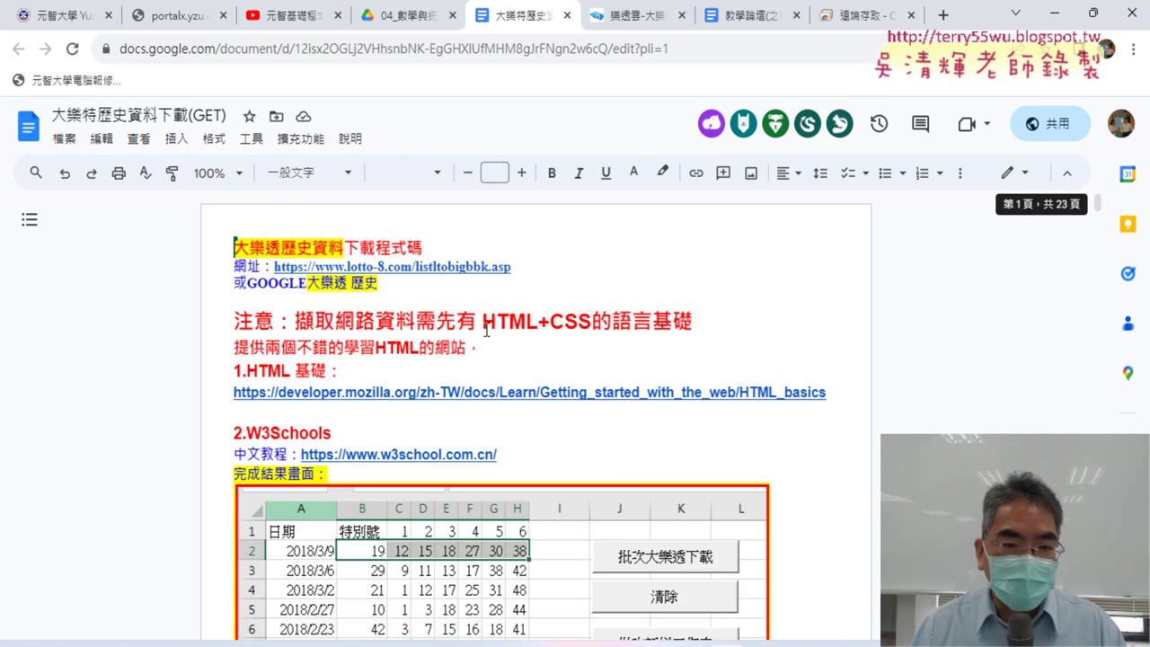
pyautogui.moveTo(519, 267); pyautogui.dragTo(331, 266)
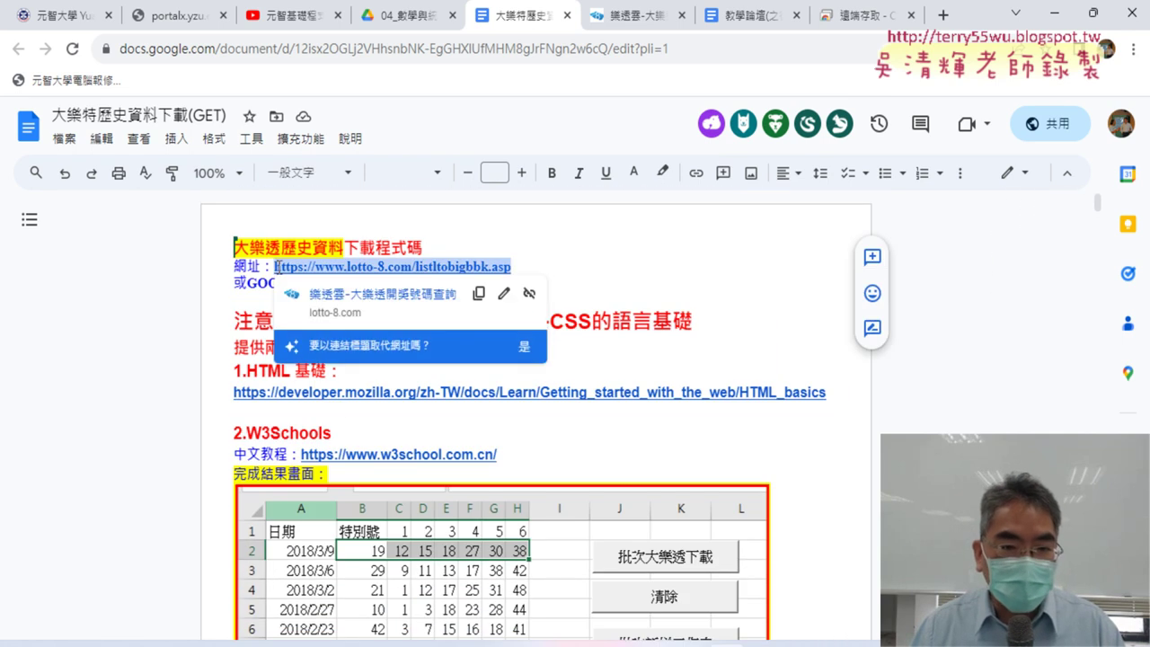
pyautogui.click(643, 20)
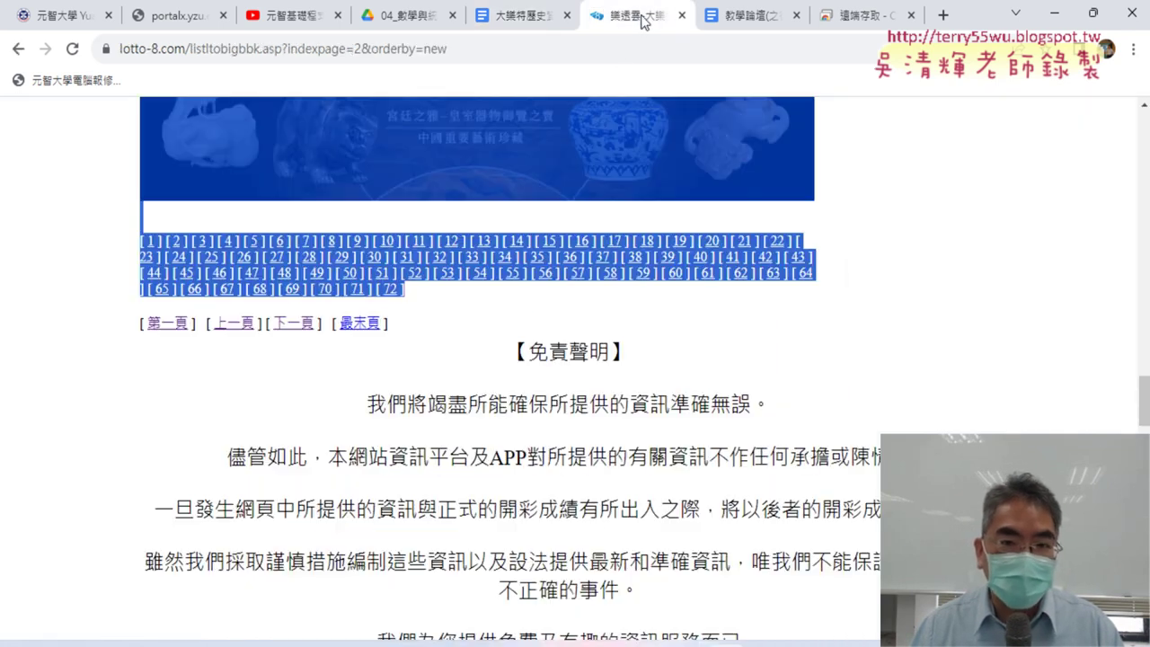
# Step: Go to page 1 (indexpage=1) of the lotto-8 history and copy its full address
pyautogui.click(436, 54)
pyautogui.click(354, 53)
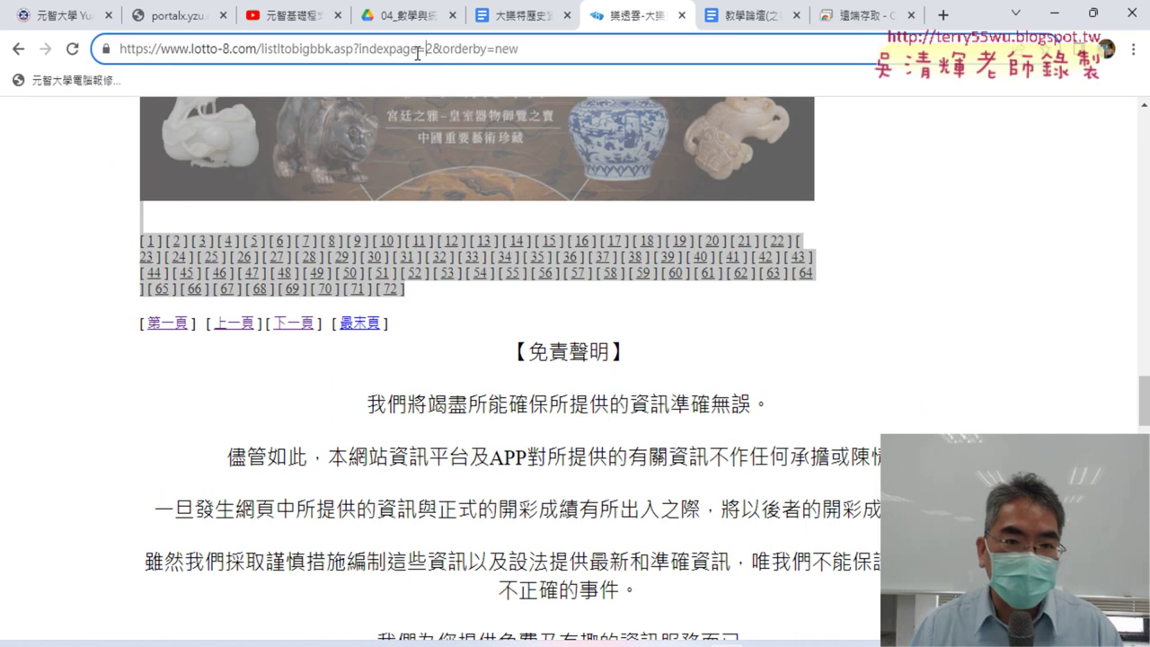
pyautogui.click(150, 247)
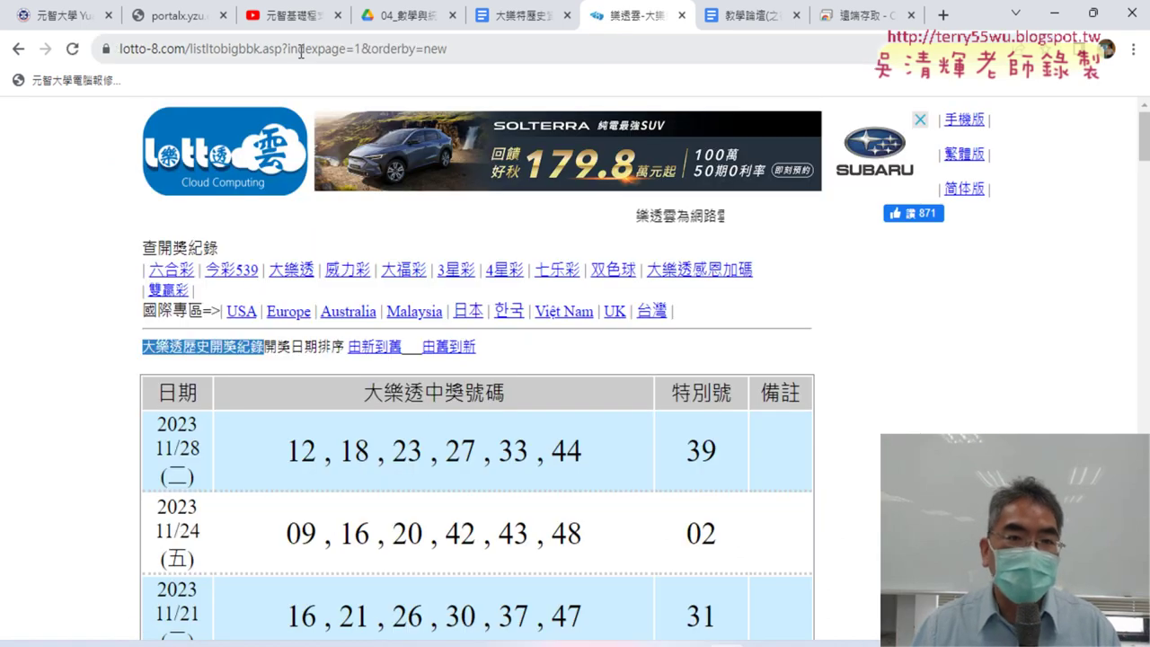
pyautogui.click(431, 52)
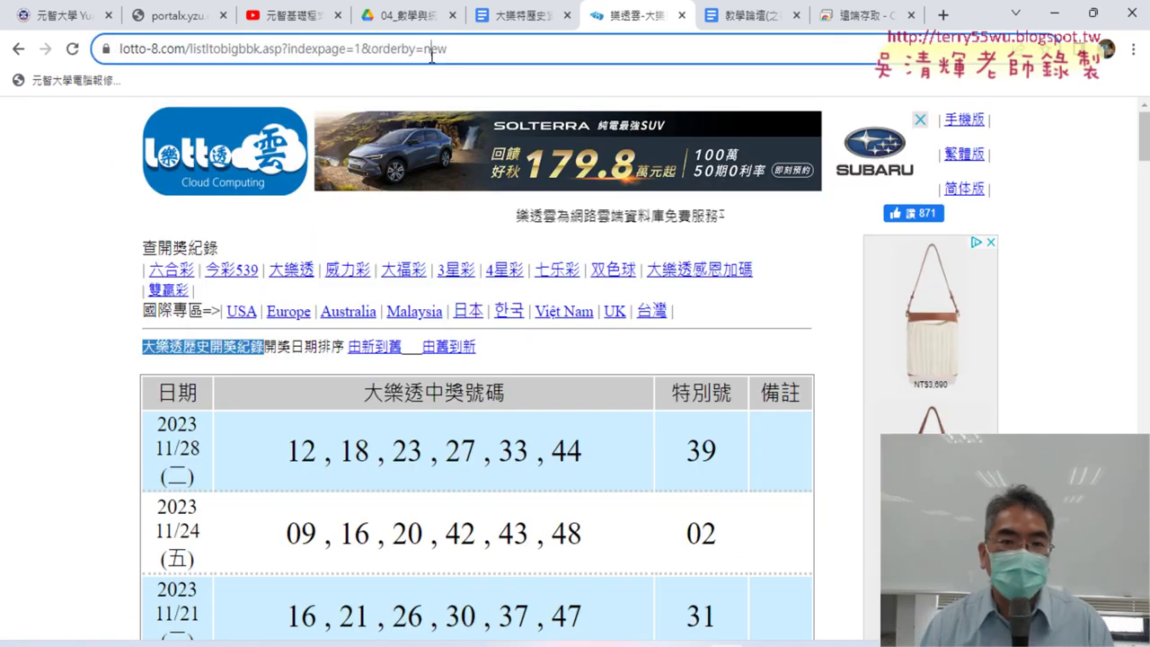
pyautogui.click(431, 52)
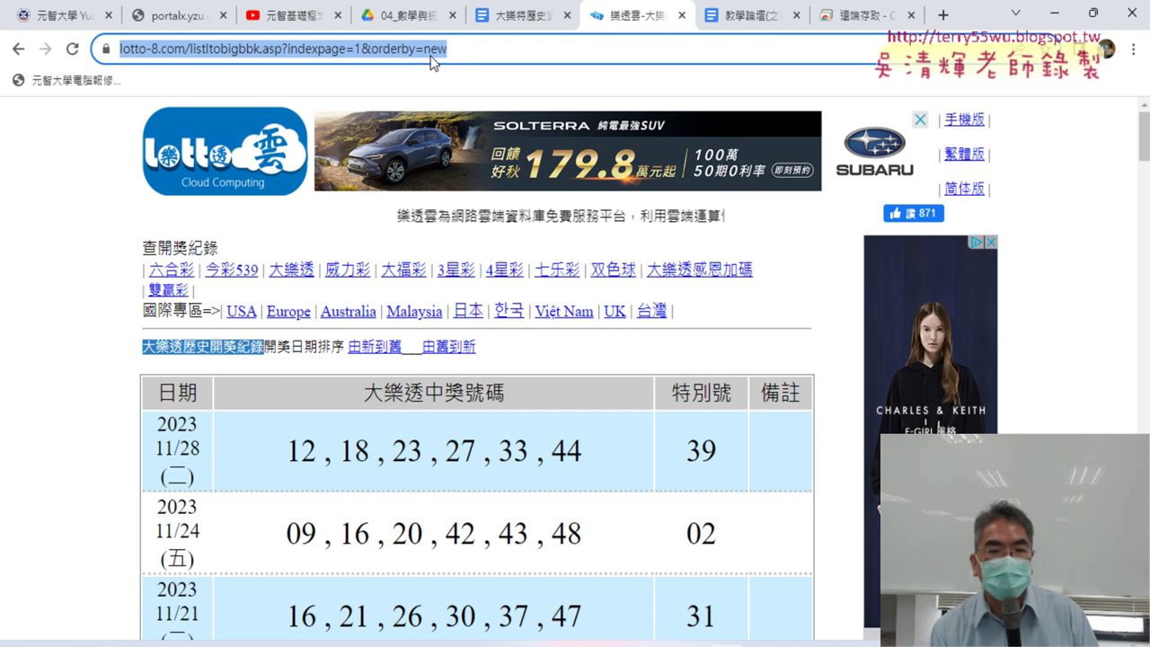
pyautogui.rightClick(431, 61)
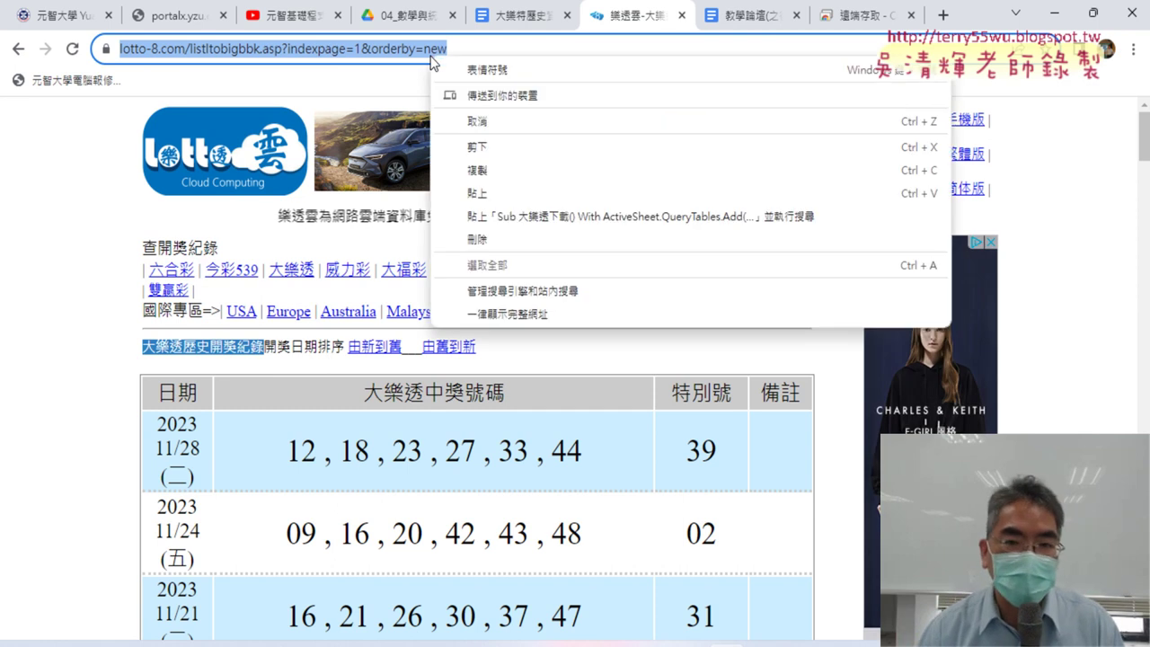
pyautogui.click(501, 170)
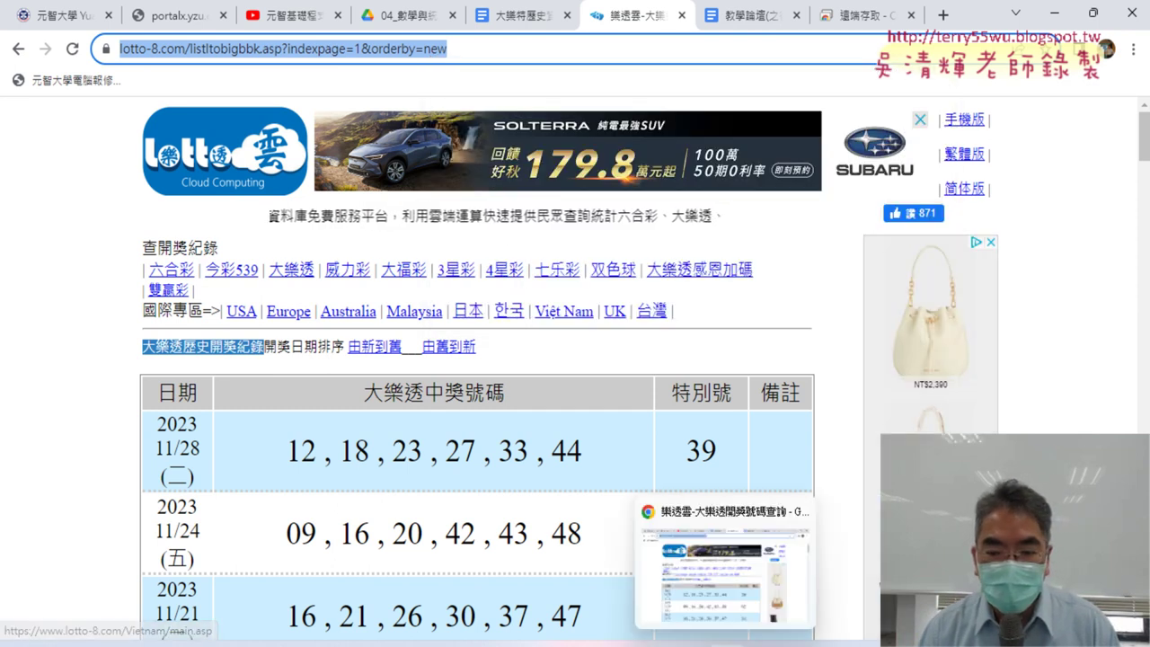
# Step: Paste the lotto-8 page-1 URL after "URL;" in the macro and set WebTables to "5"
pyautogui.click(783, 592)
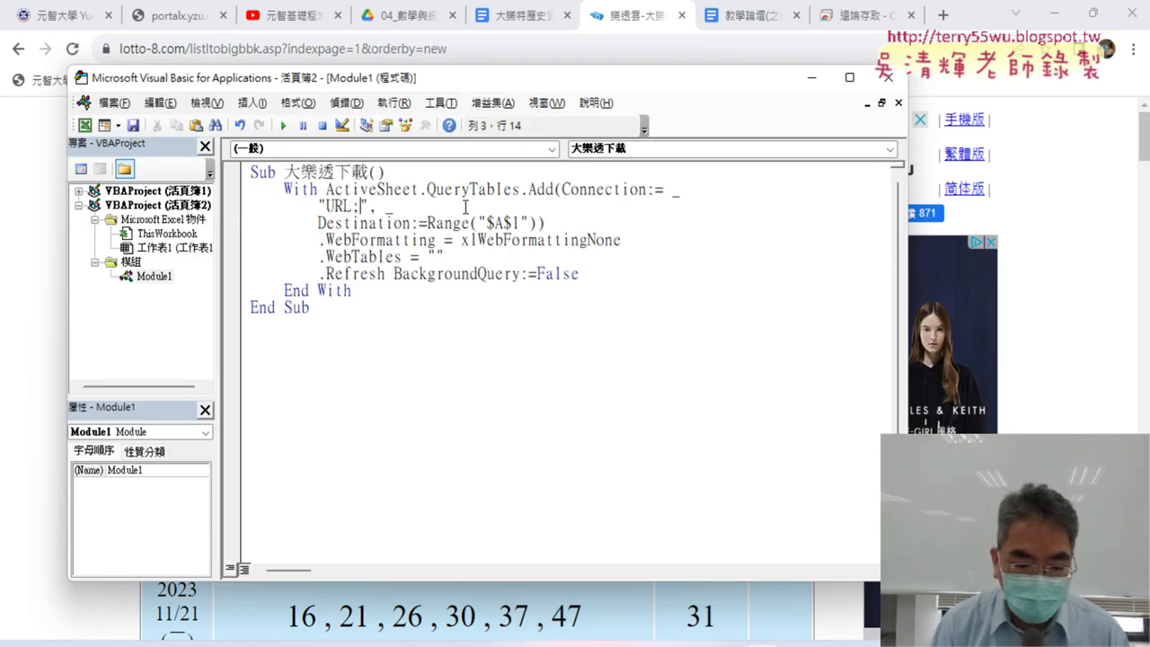
pyautogui.hotkey('ctrl', 'v')
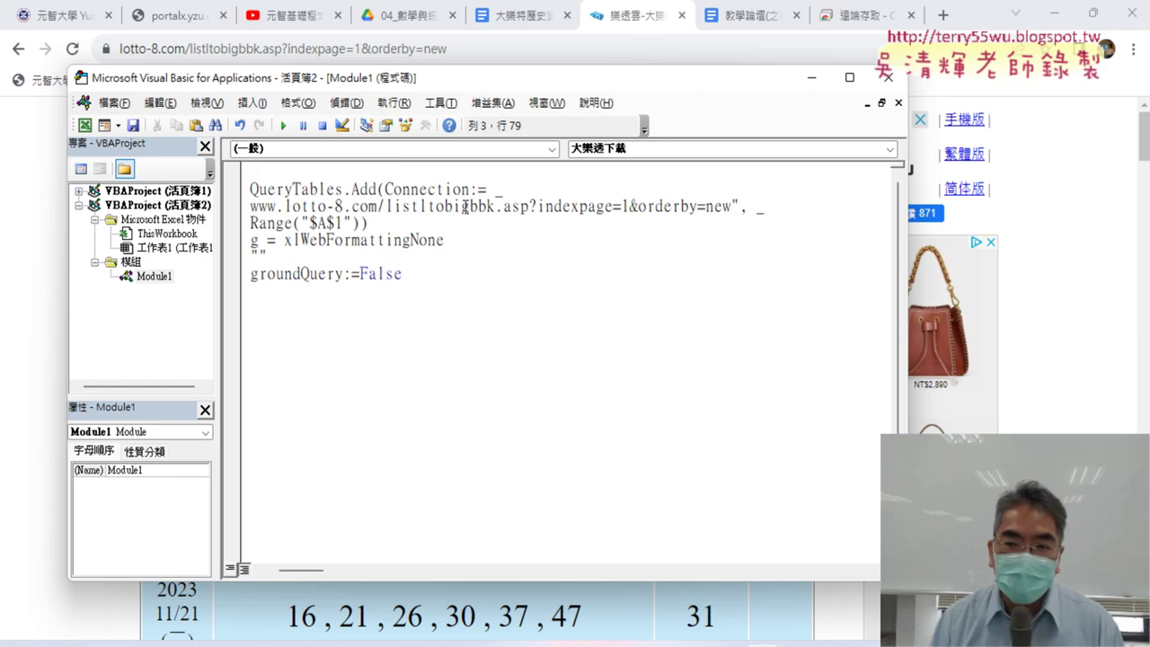
pyautogui.press('Home')
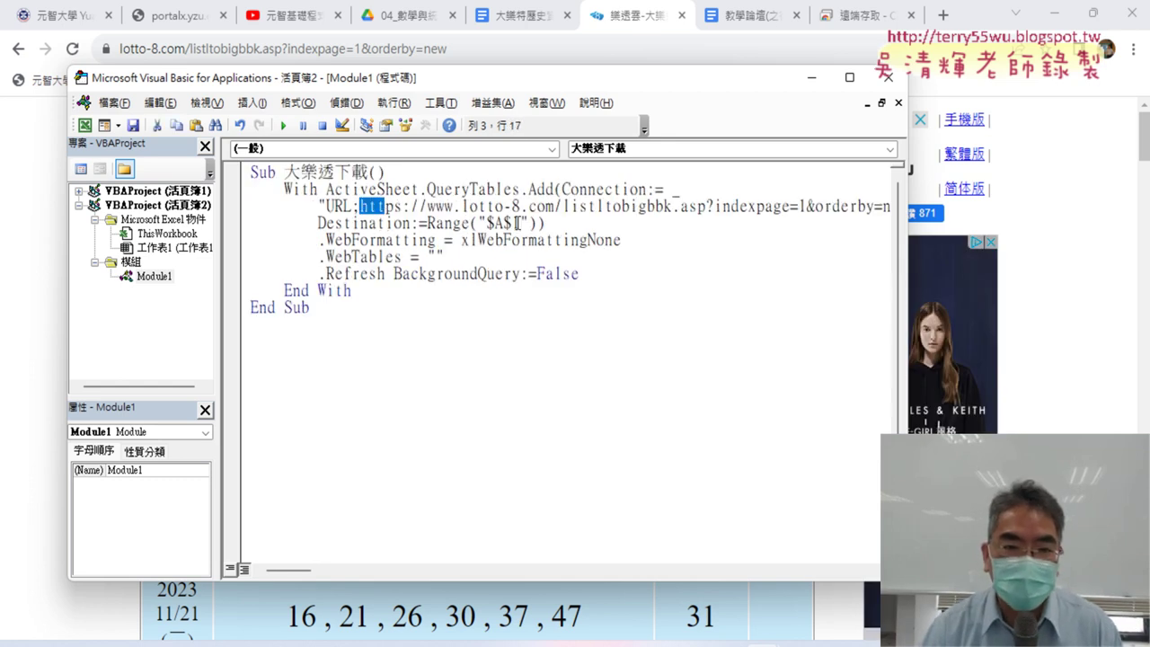
pyautogui.doubleClick(362, 256)
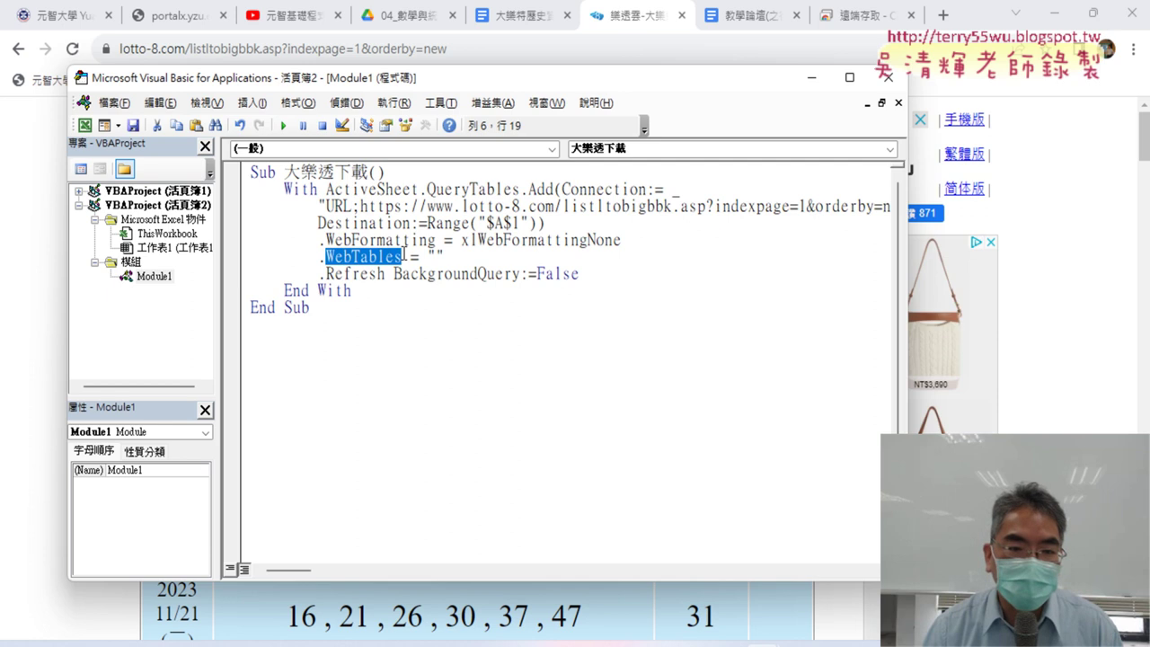
pyautogui.moveTo(428, 257); pyautogui.dragTo(445, 256)
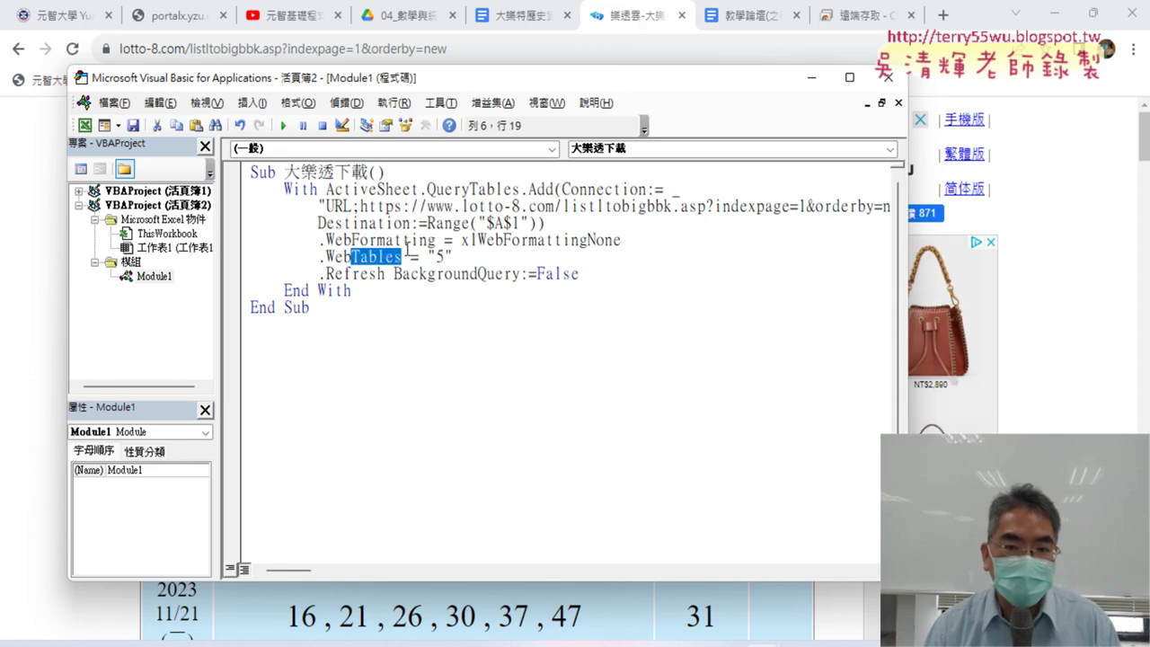
pyautogui.hotkey('alt', 'Tab')
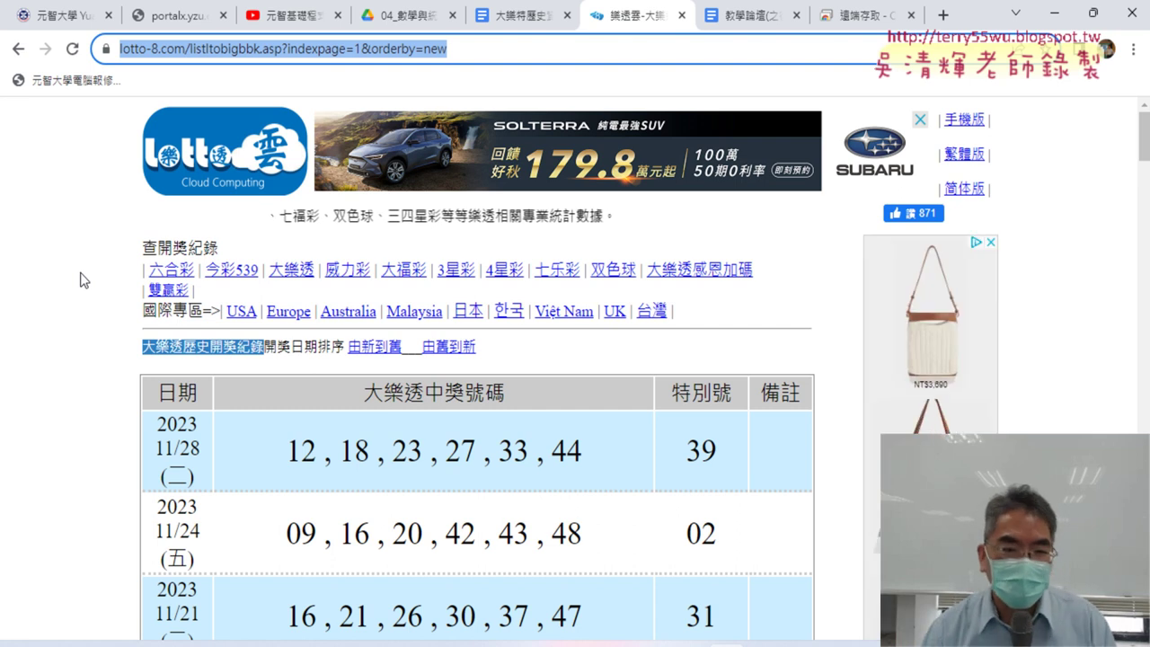
# Step: Select the 日期 header of the lotto results table and open Chrome's context menu on it
pyautogui.scroll(-2, 58, 295)
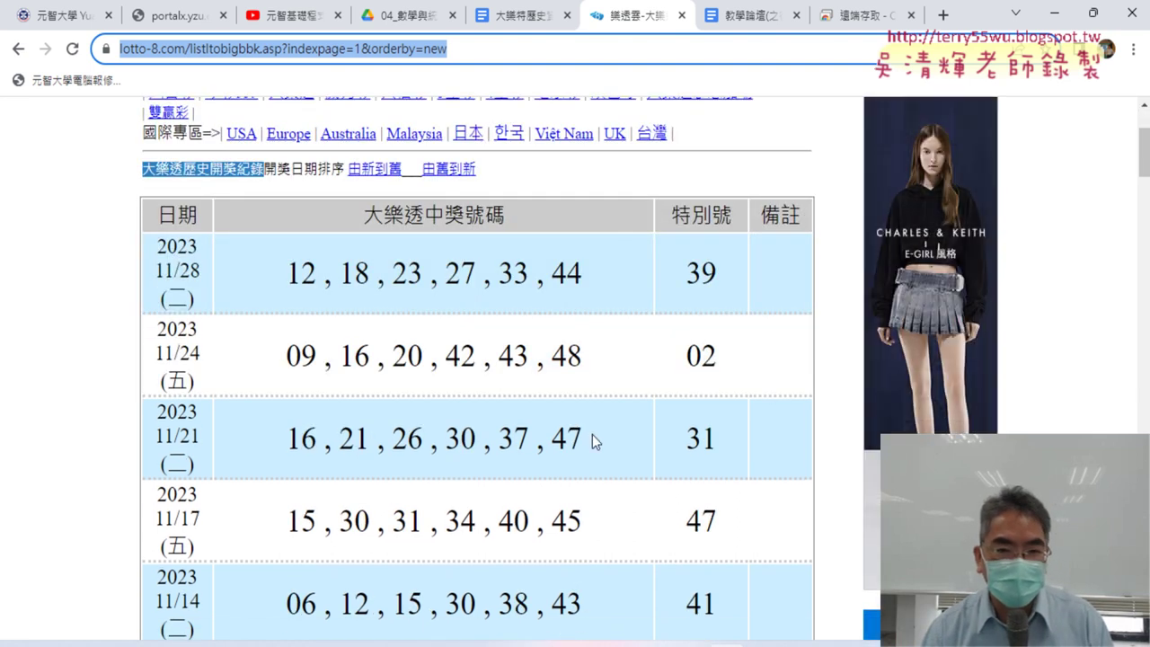
pyautogui.scroll(2, 540, 423)
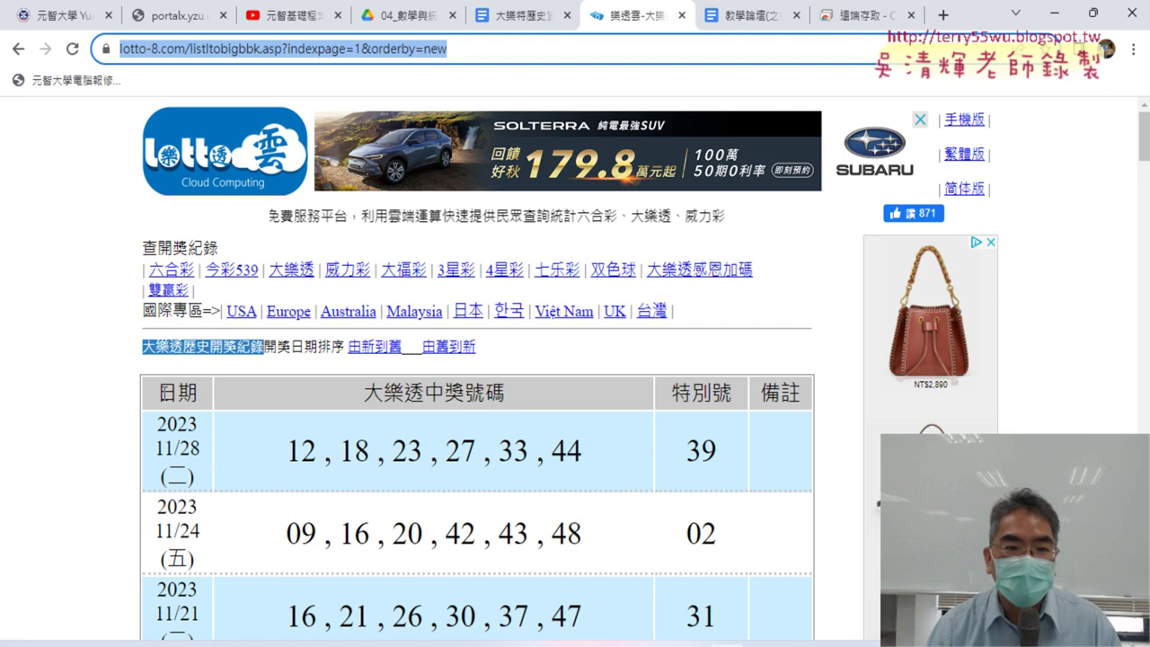
pyautogui.doubleClick(176, 393)
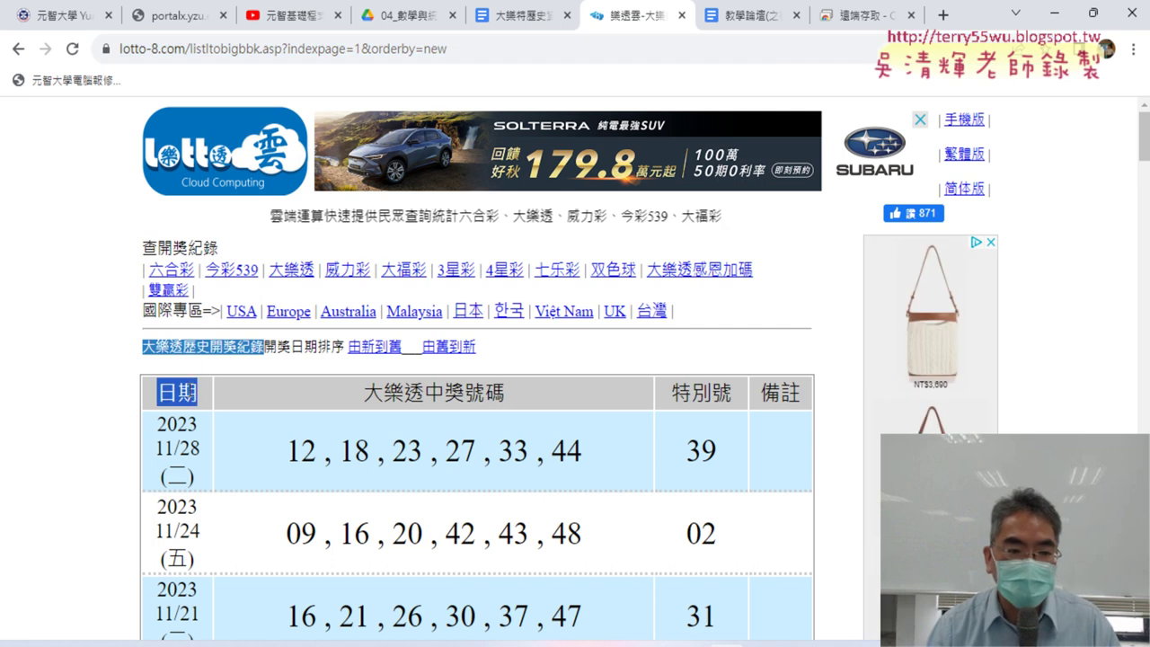
pyautogui.rightClick(169, 396)
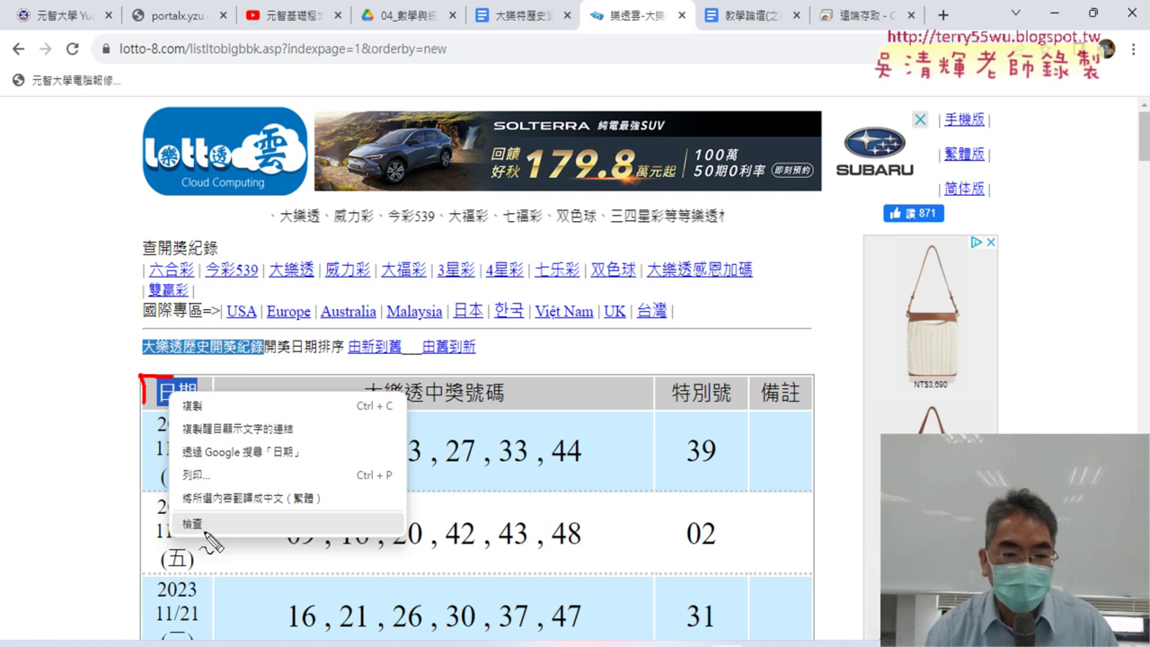
# Step: Inspect the 日期 header cell in DevTools, expanding table.auto-style4, and open the Elements search
pyautogui.press('Escape')
pyautogui.rightClick(177, 378)
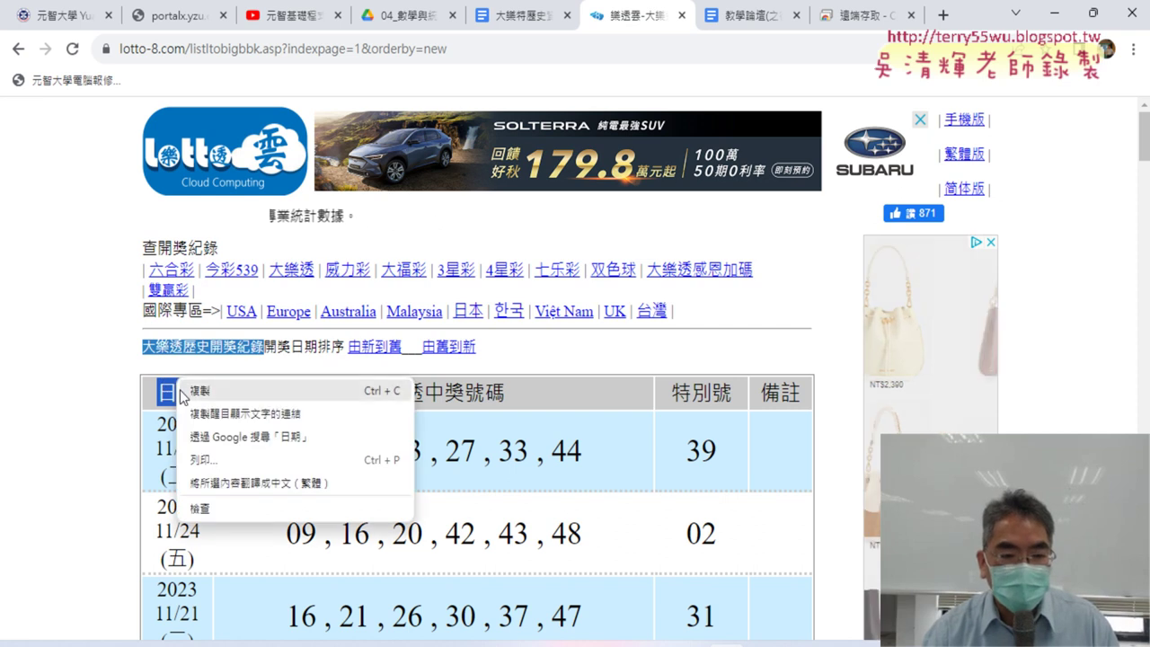
pyautogui.click(218, 510)
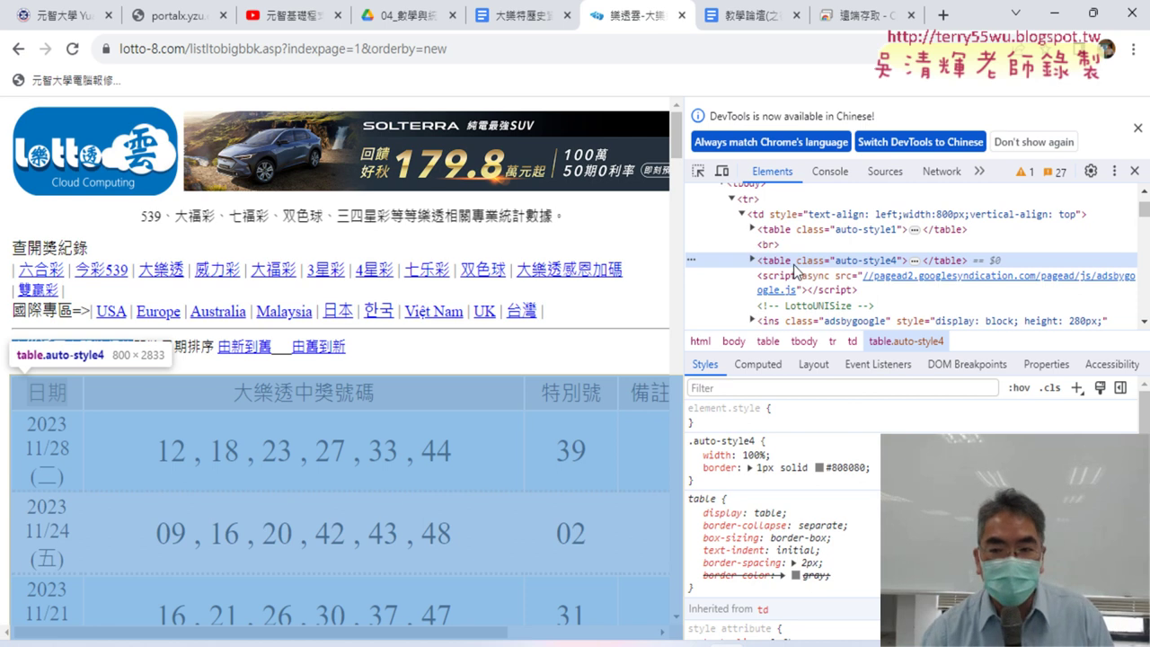
pyautogui.click(752, 260)
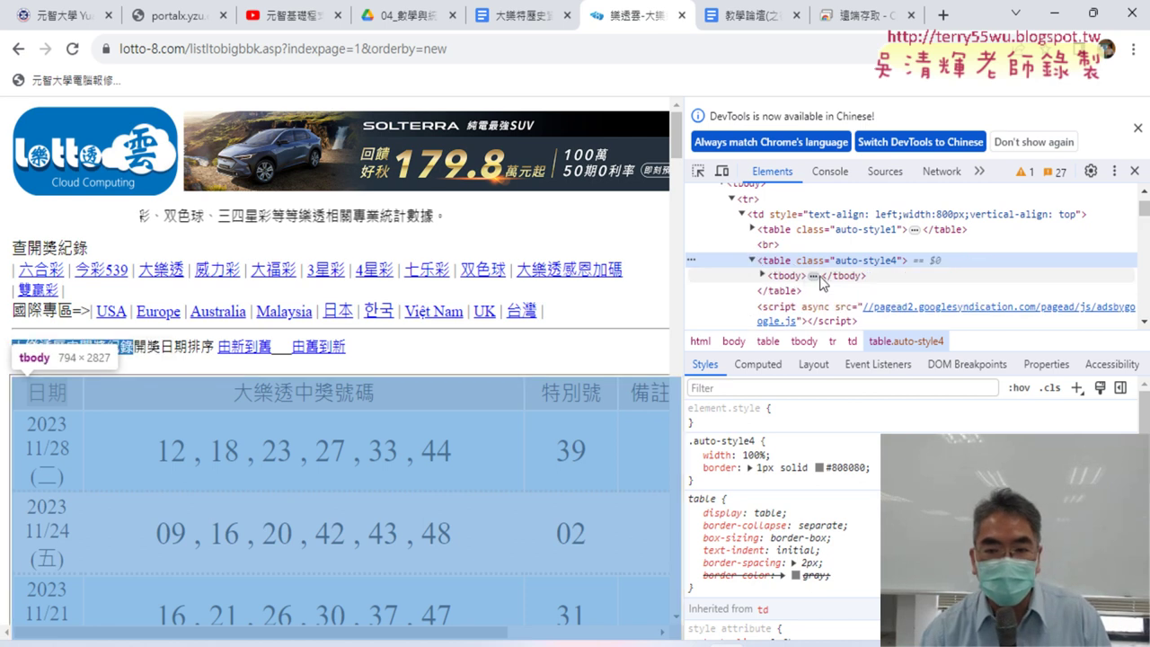
pyautogui.rightClick(36, 398)
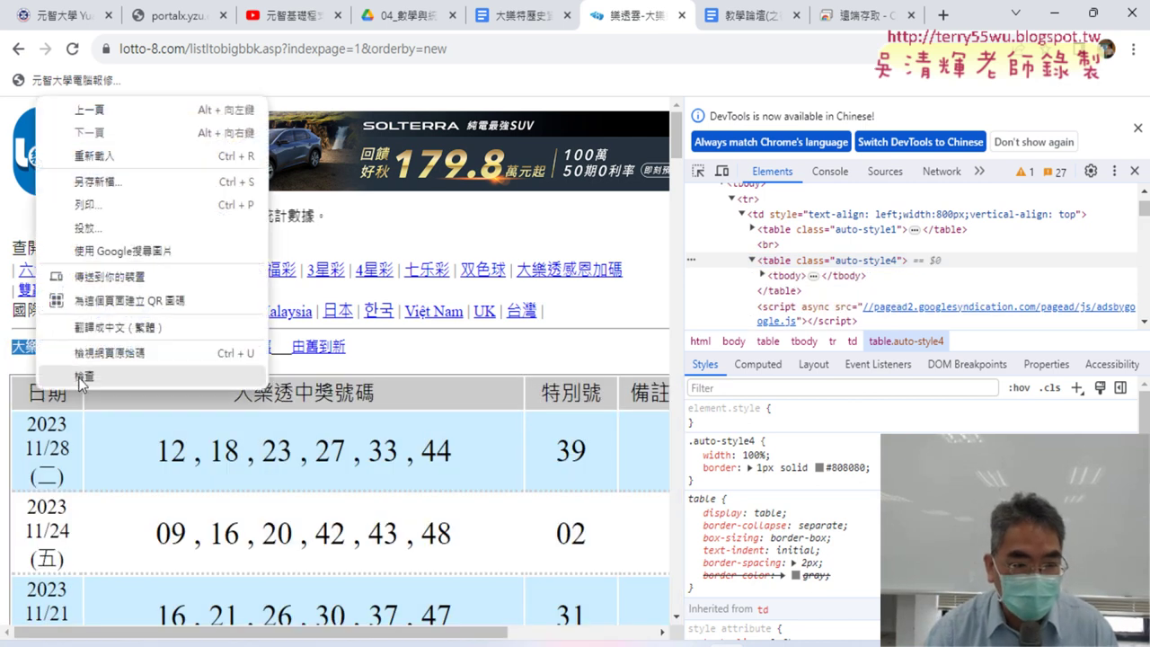
pyautogui.click(80, 376)
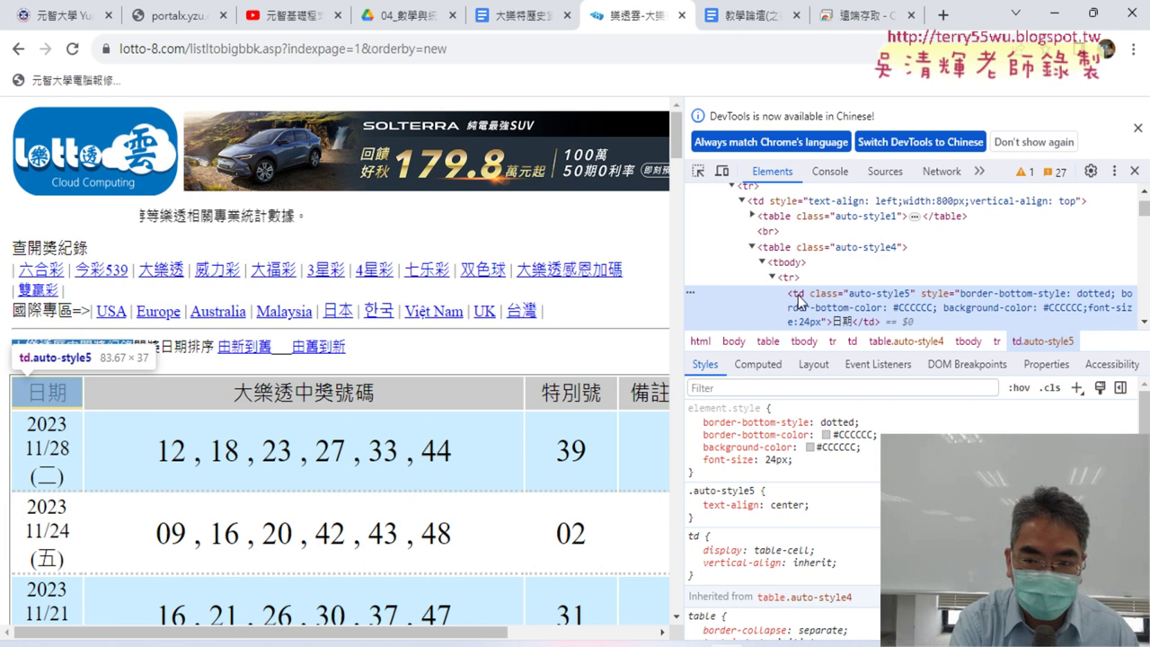
pyautogui.hotkey('ctrl', 'f')
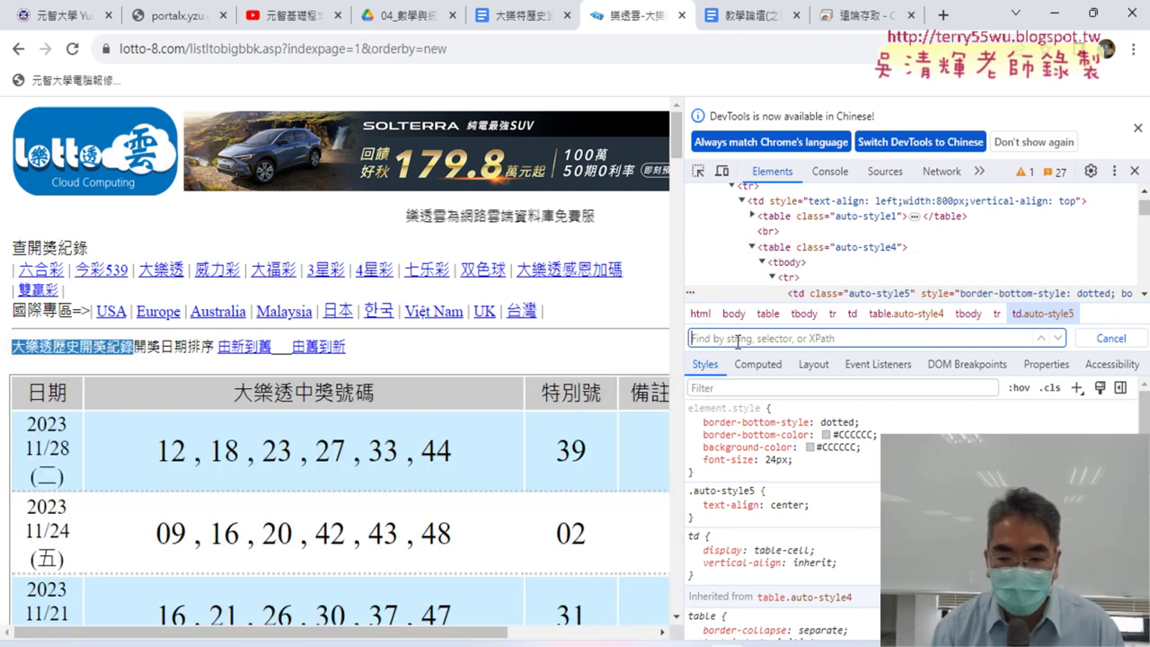
# Step: Search the Elements panel for '<table'
pyautogui.write('<')
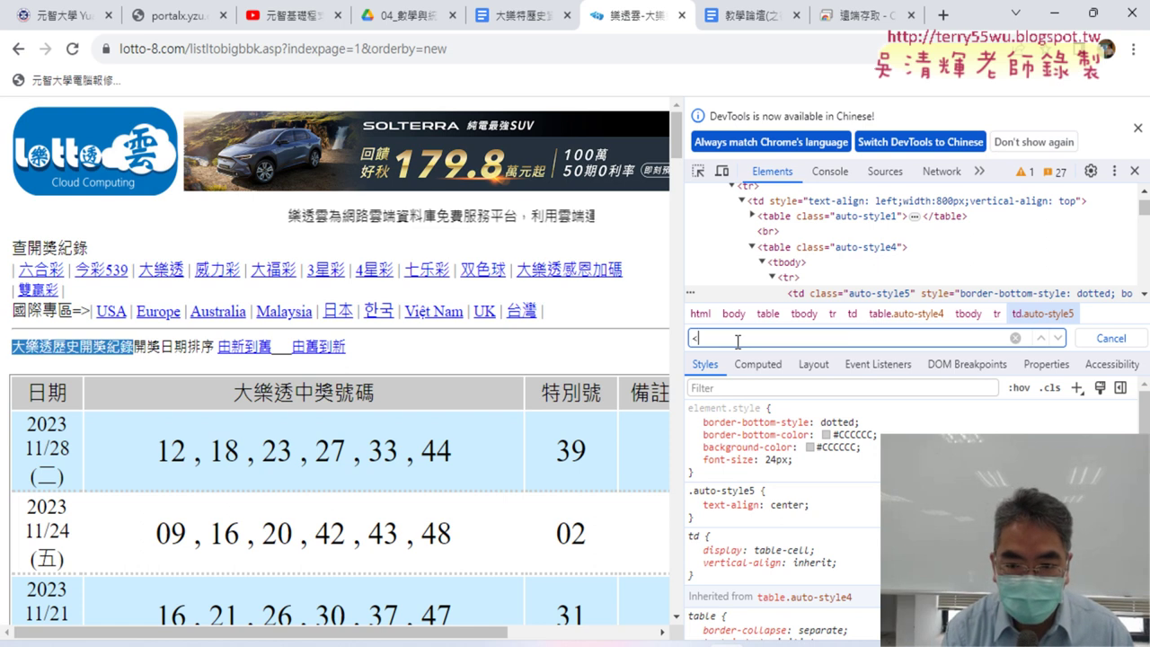
pyautogui.write('t')
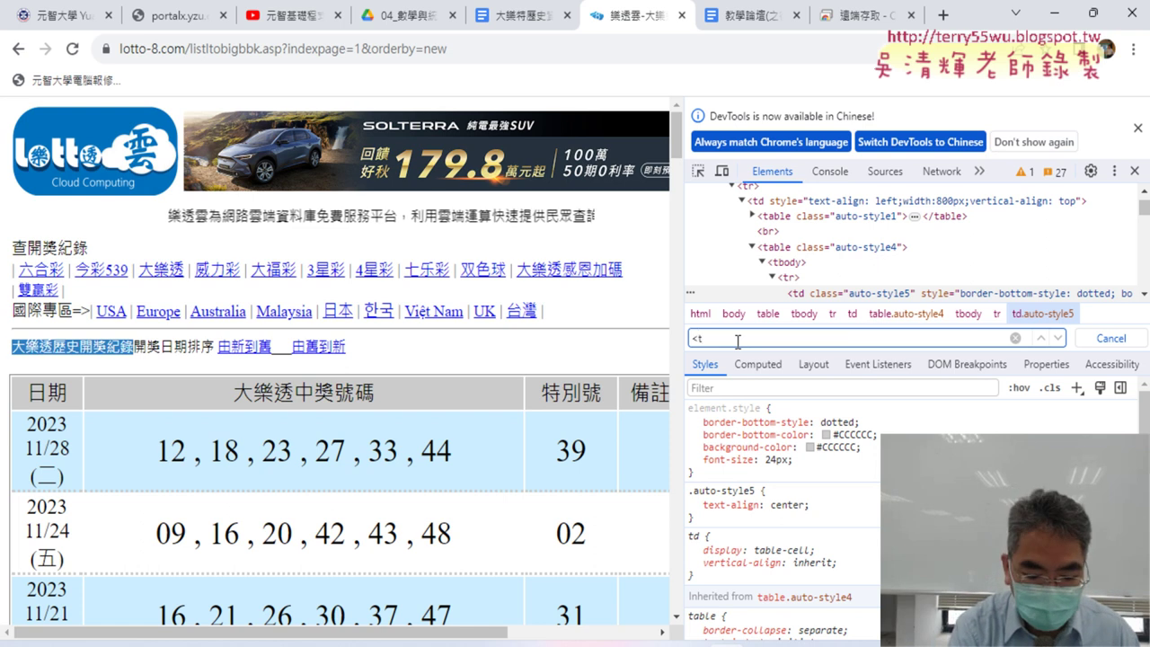
pyautogui.write('abl')
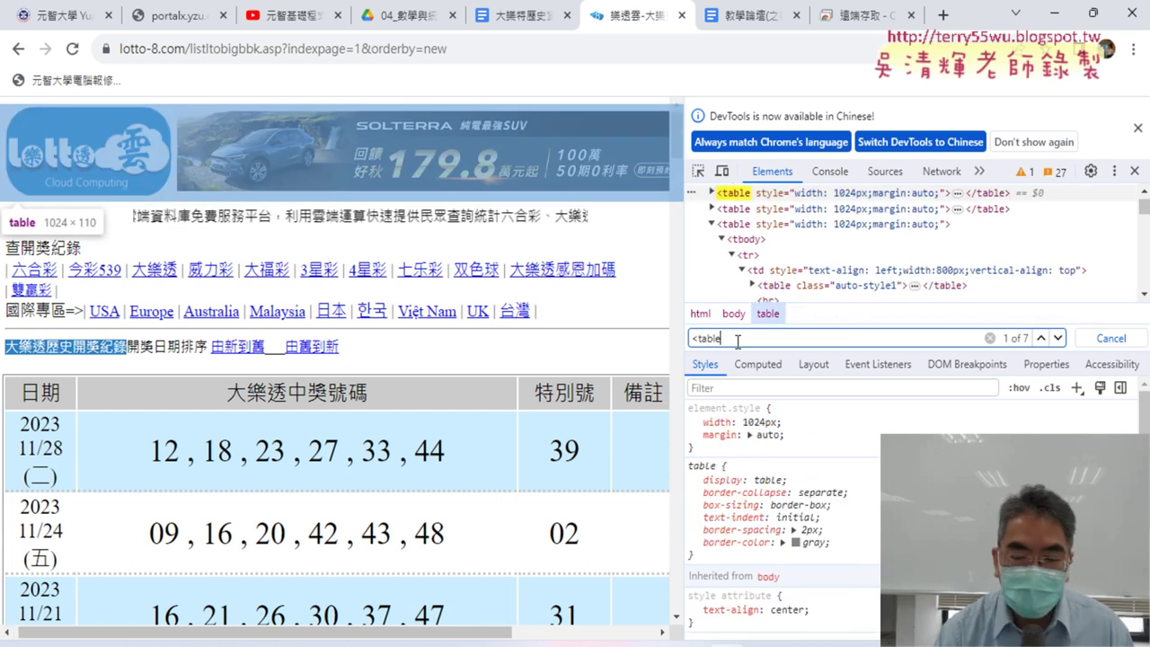
pyautogui.write('e')
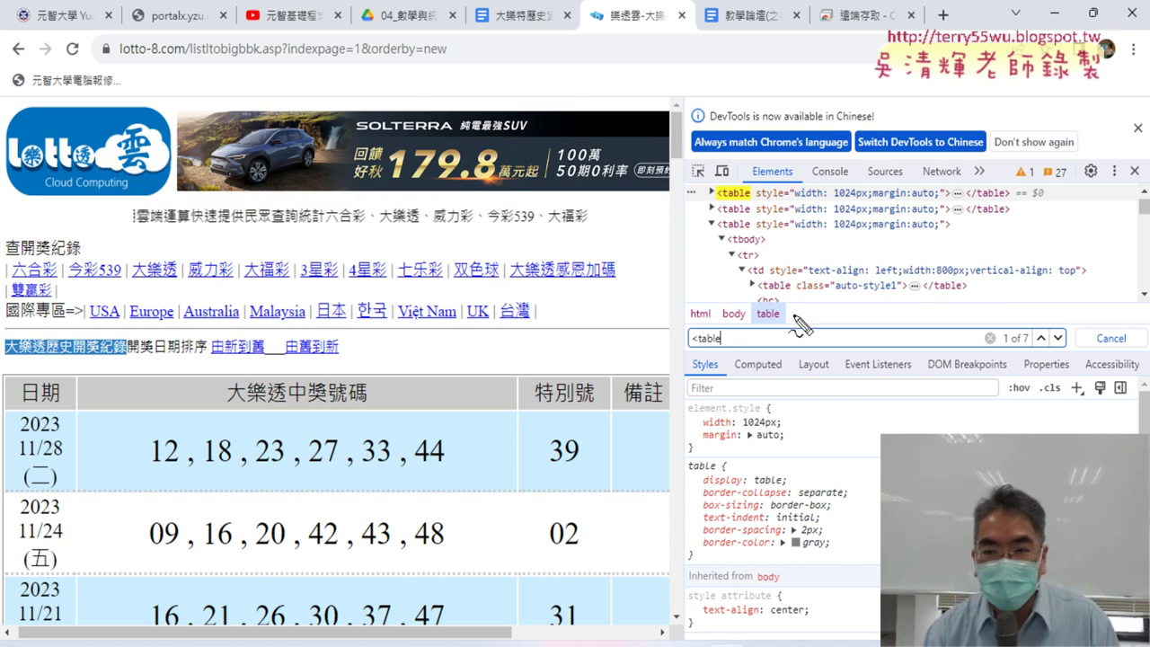
pyautogui.moveTo(746, 308)
pyautogui.mouseDown()
pyautogui.moveTo(699, 290)
pyautogui.moveTo(748, 302)
pyautogui.mouseUp()
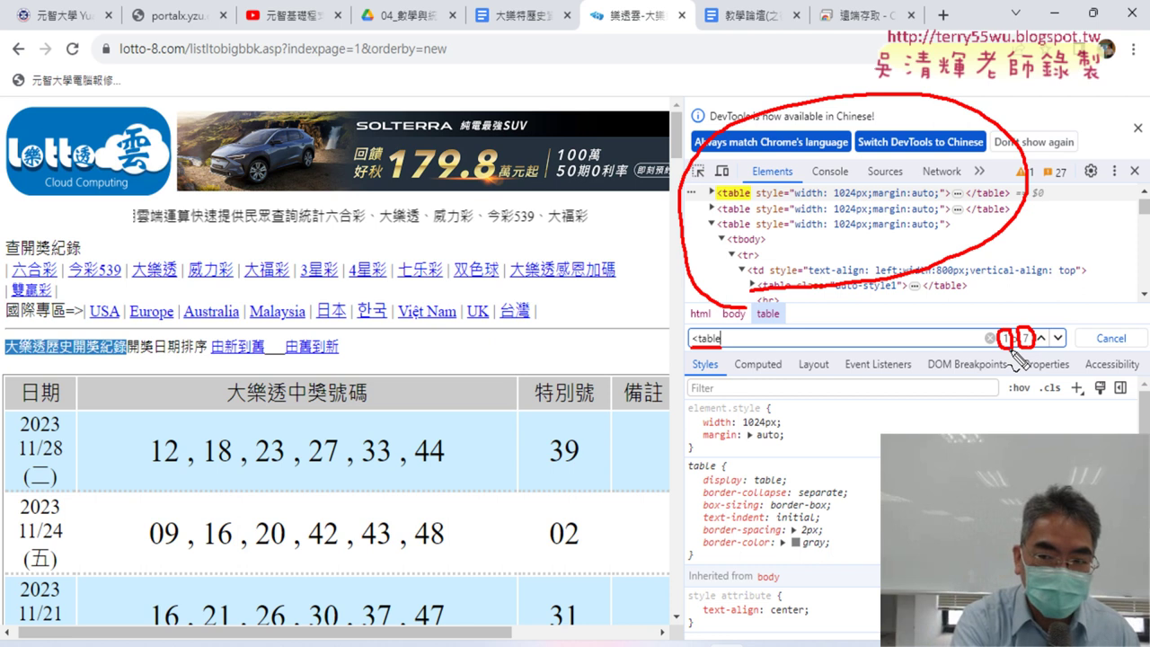
pyautogui.press('Escape')
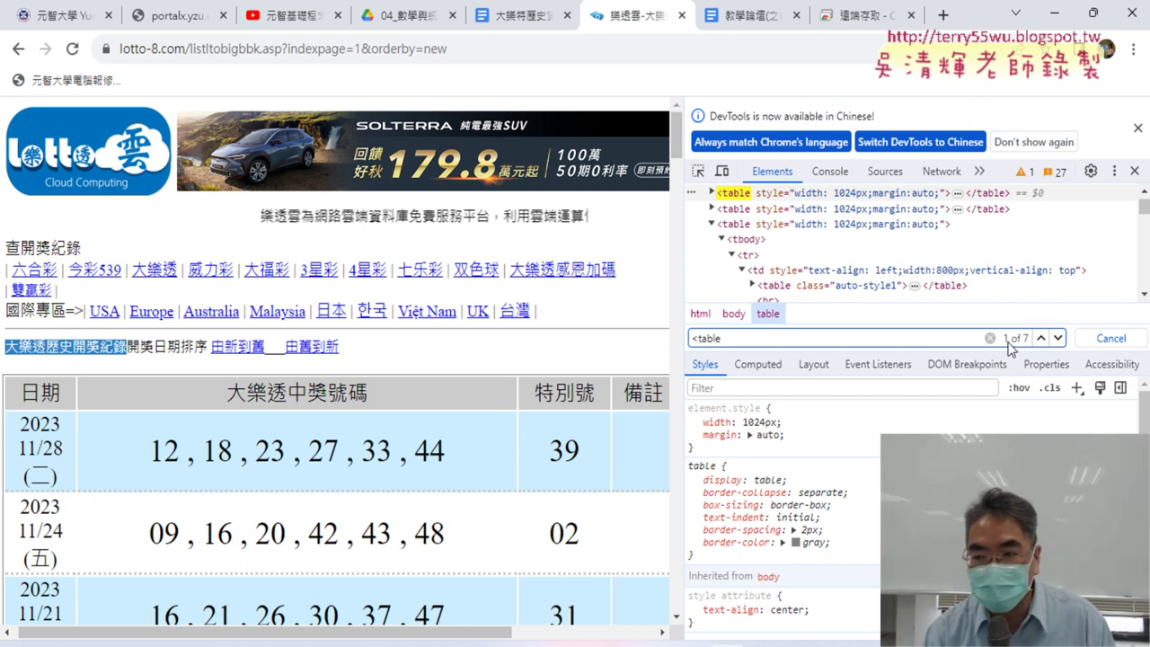
# Step: Step through all seven <table matches, settling on the 5th, the lottery results table
pyautogui.click(1061, 341)
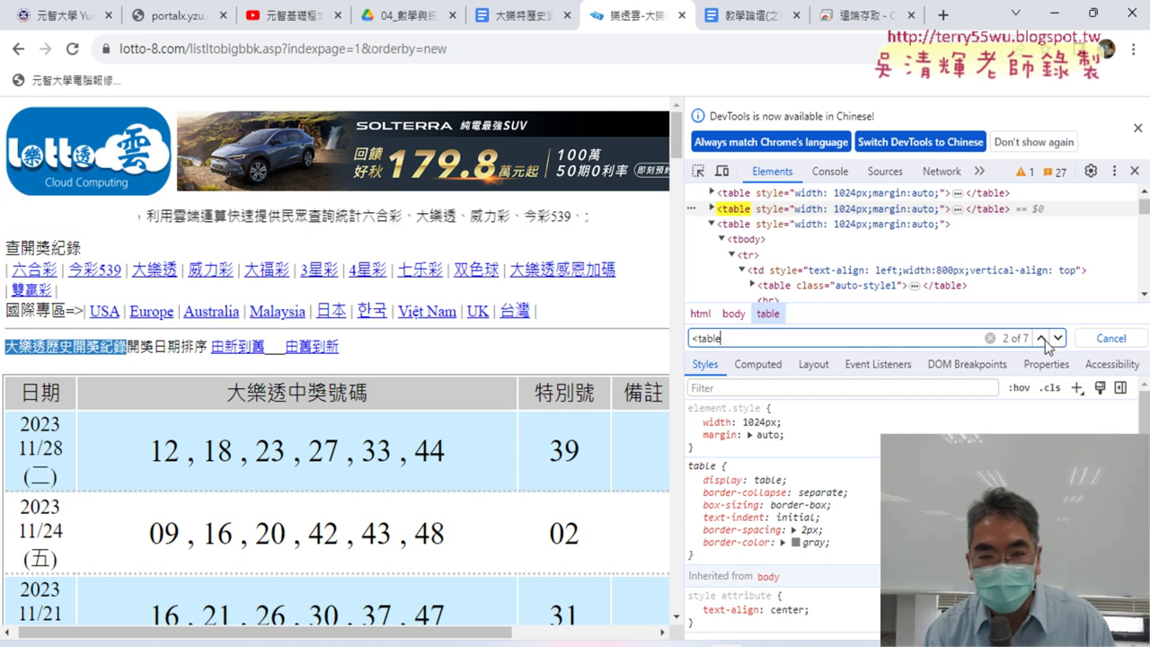
pyautogui.click(1042, 340)
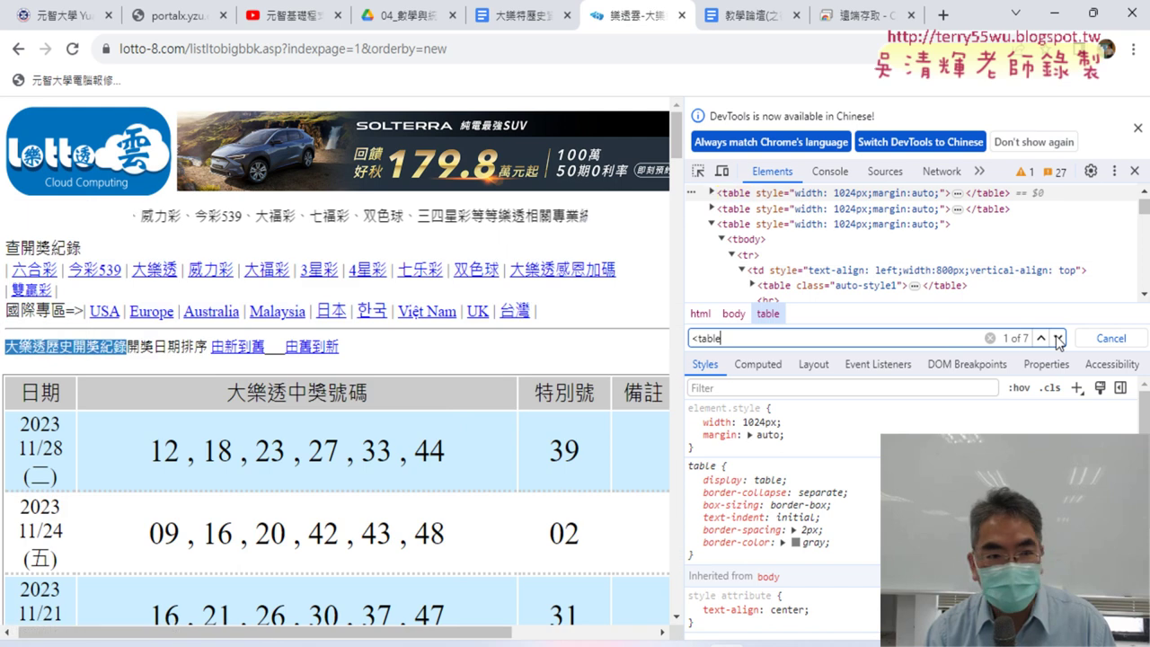
pyautogui.click(1059, 338)
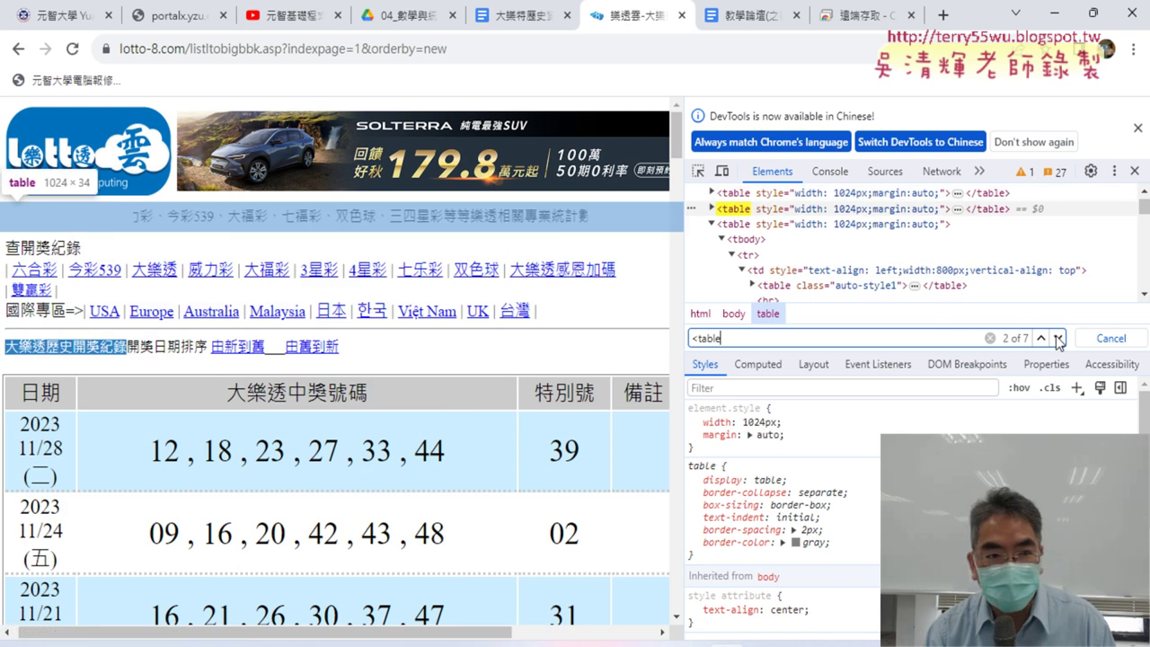
pyautogui.click(1059, 338)
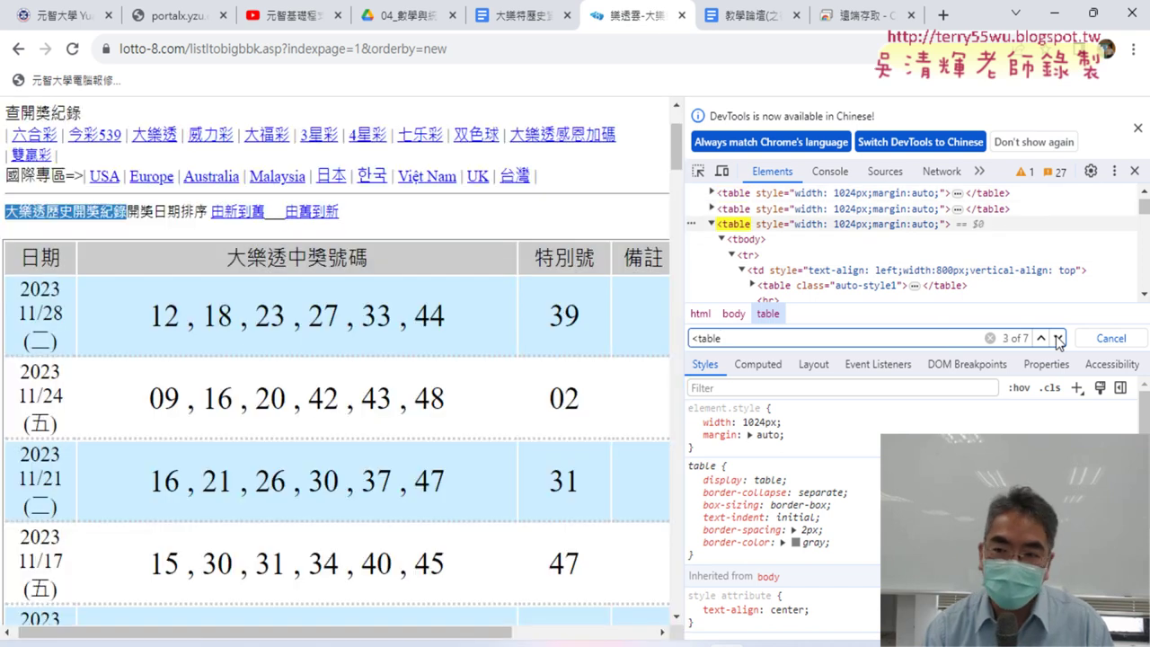
pyautogui.click(1058, 339)
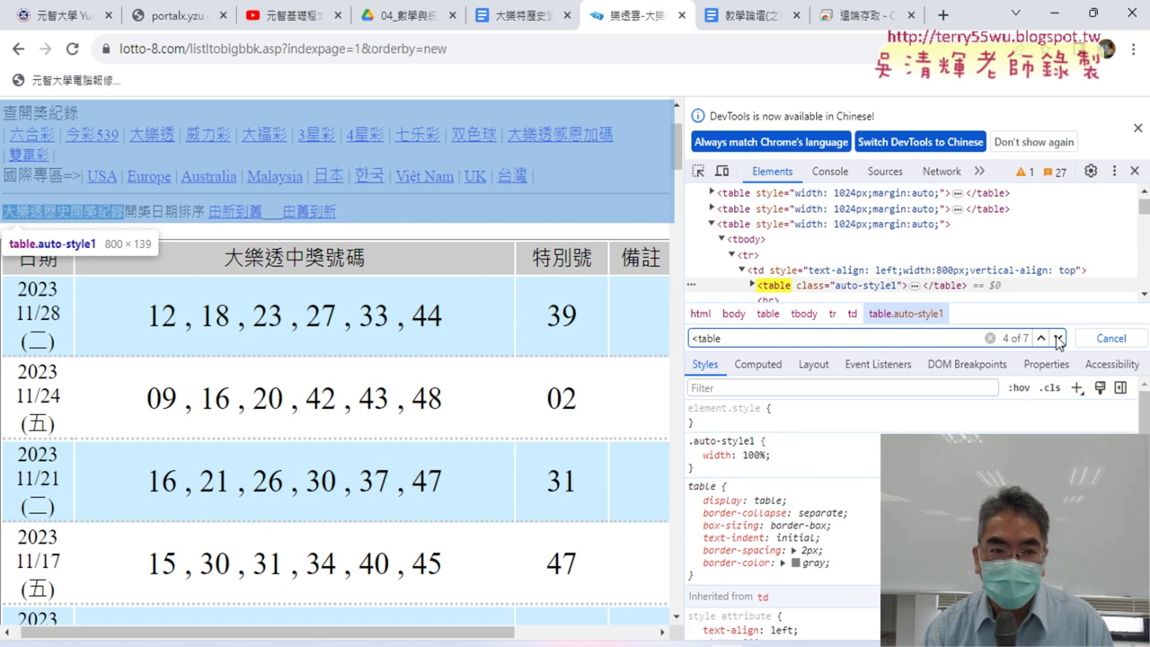
pyautogui.click(1058, 339)
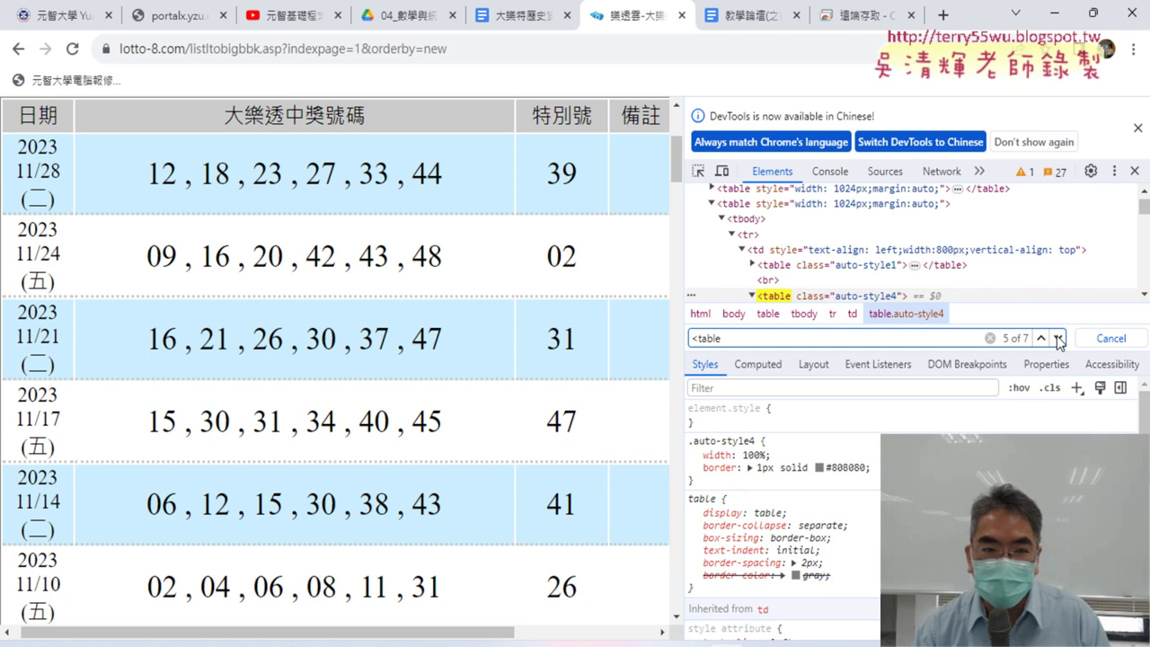
pyautogui.click(1059, 339)
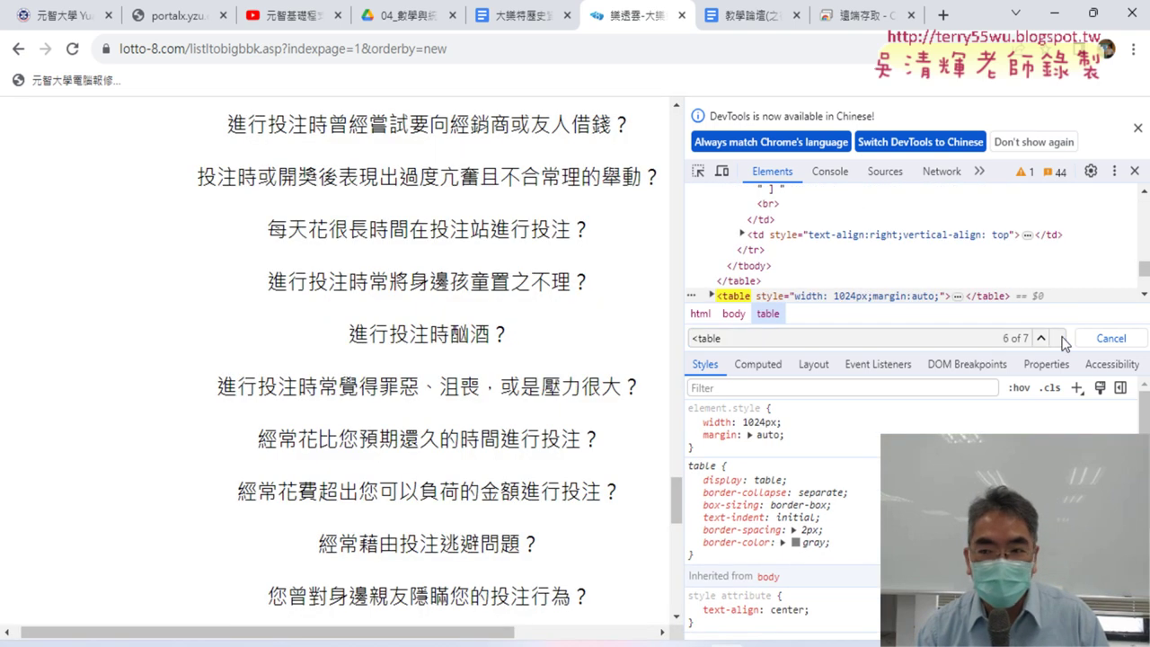
pyautogui.click(1059, 339)
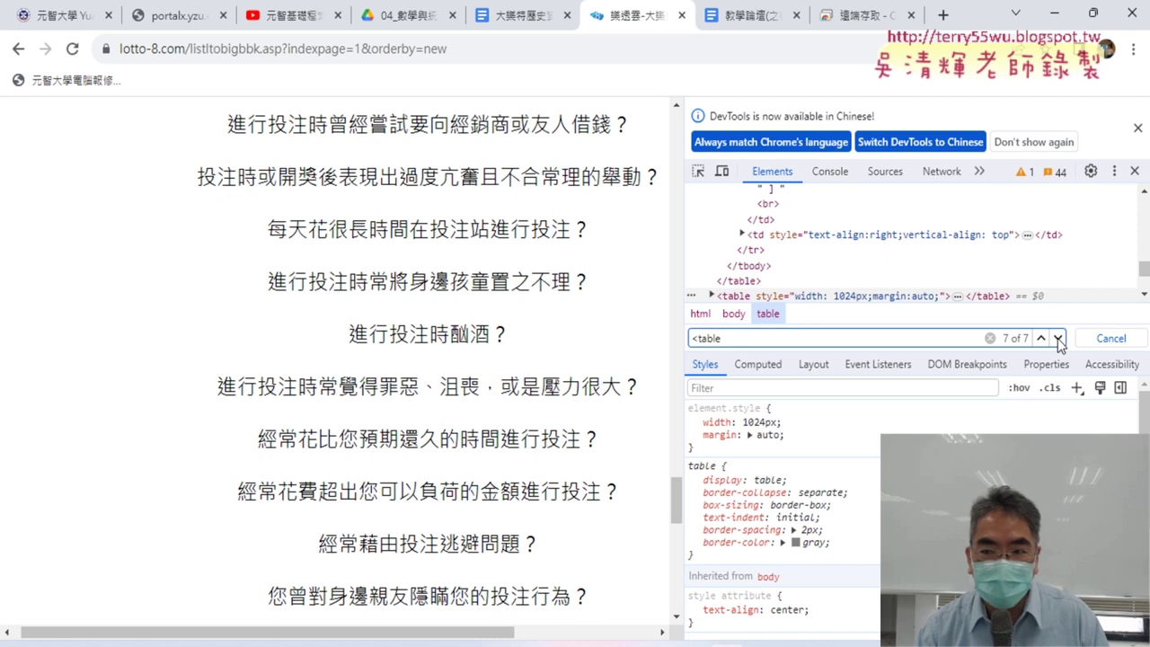
pyautogui.doubleClick(1041, 338)
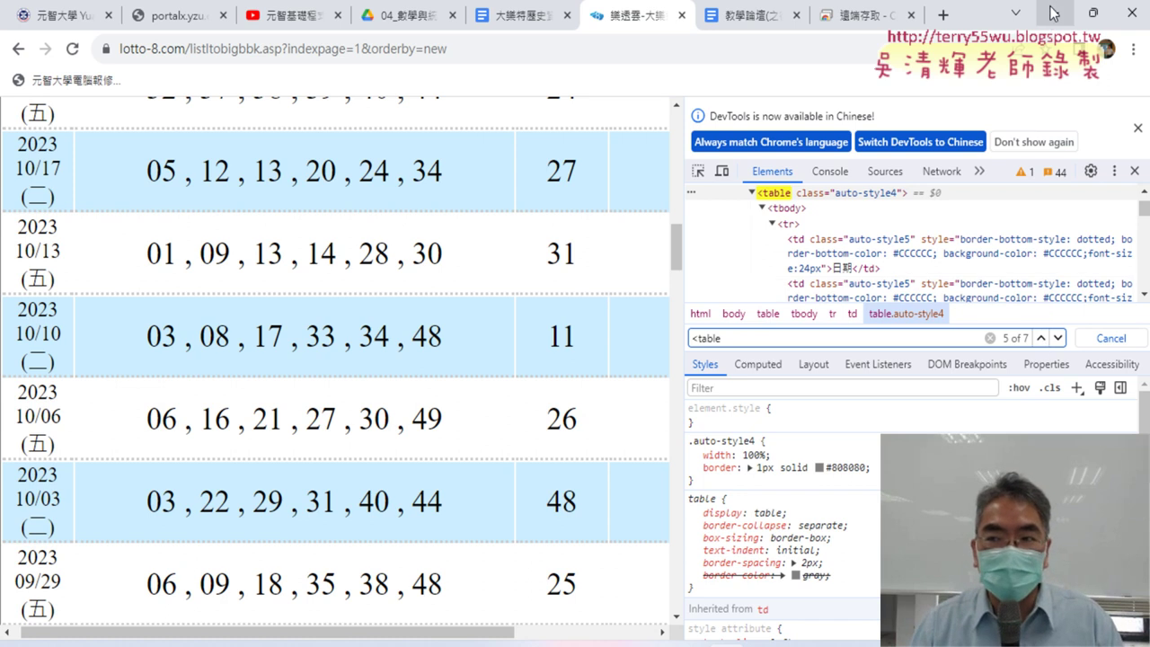
pyautogui.click(1053, 13)
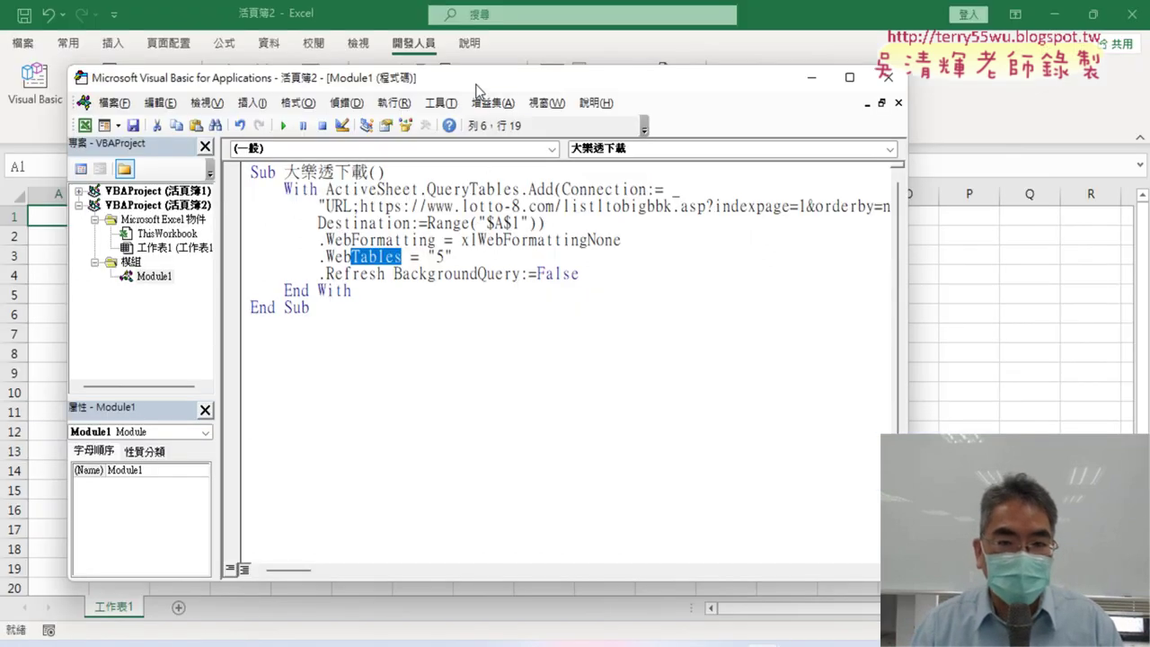
# Step: Run the 大樂透下載 macro to import table 5 from the lotto-8 page-1 address
pyautogui.moveTo(477, 90); pyautogui.dragTo(807, 96)
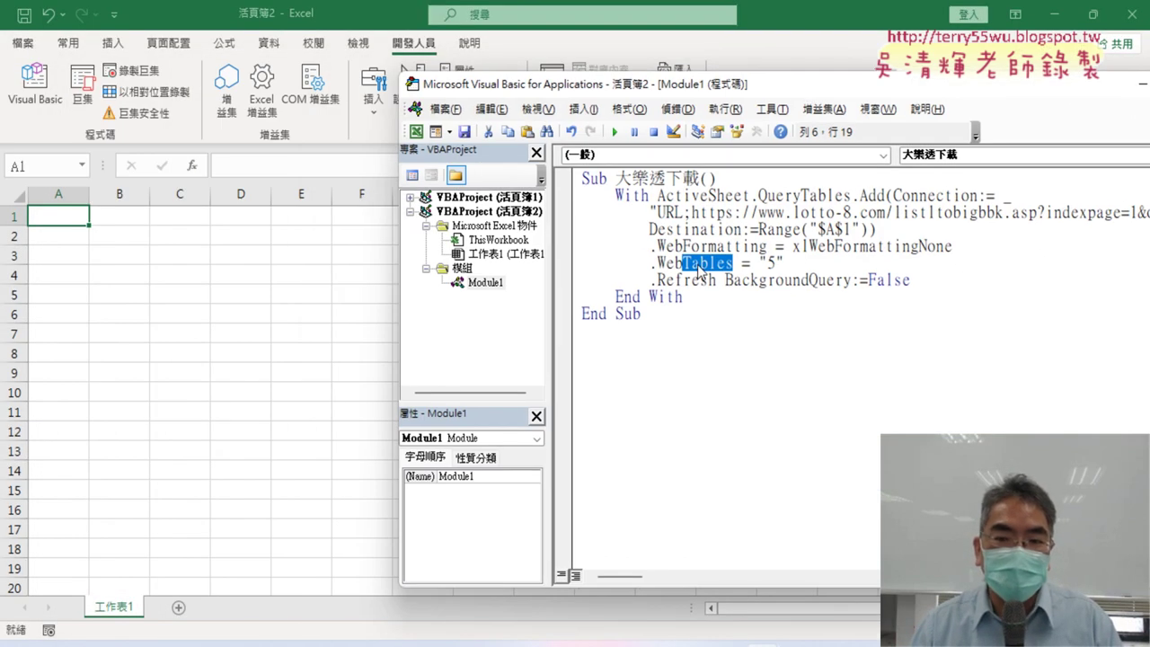
pyautogui.click(698, 264)
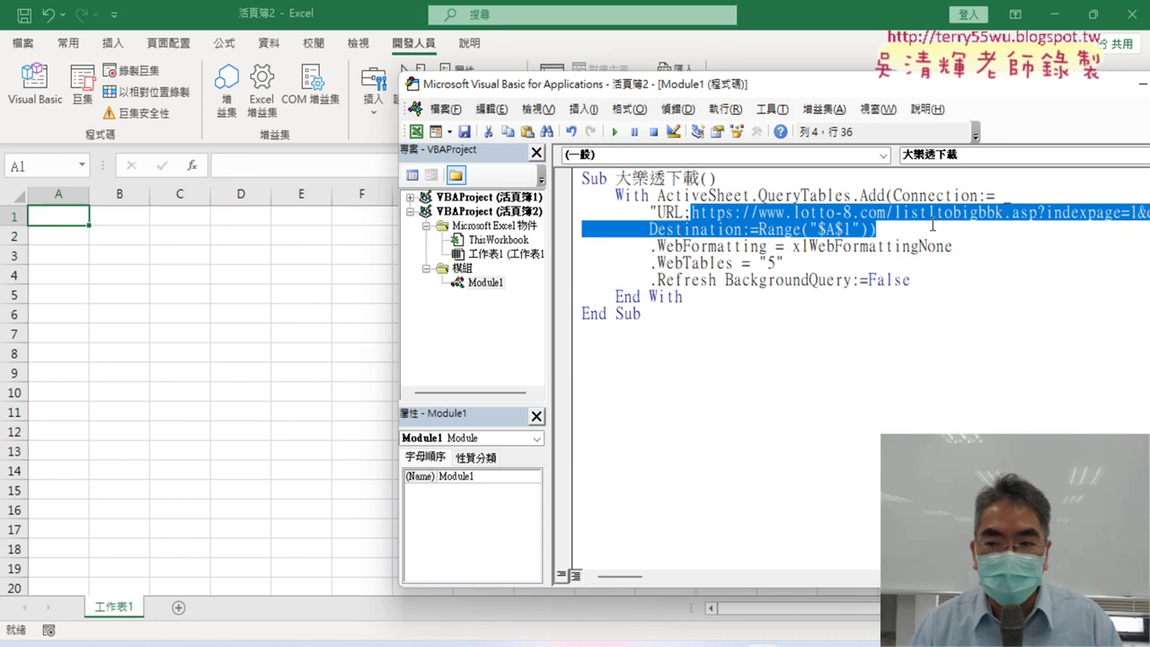
pyautogui.moveTo(692, 213); pyautogui.dragTo(935, 213)
pyautogui.moveTo(776, 264); pyautogui.dragTo(770, 270)
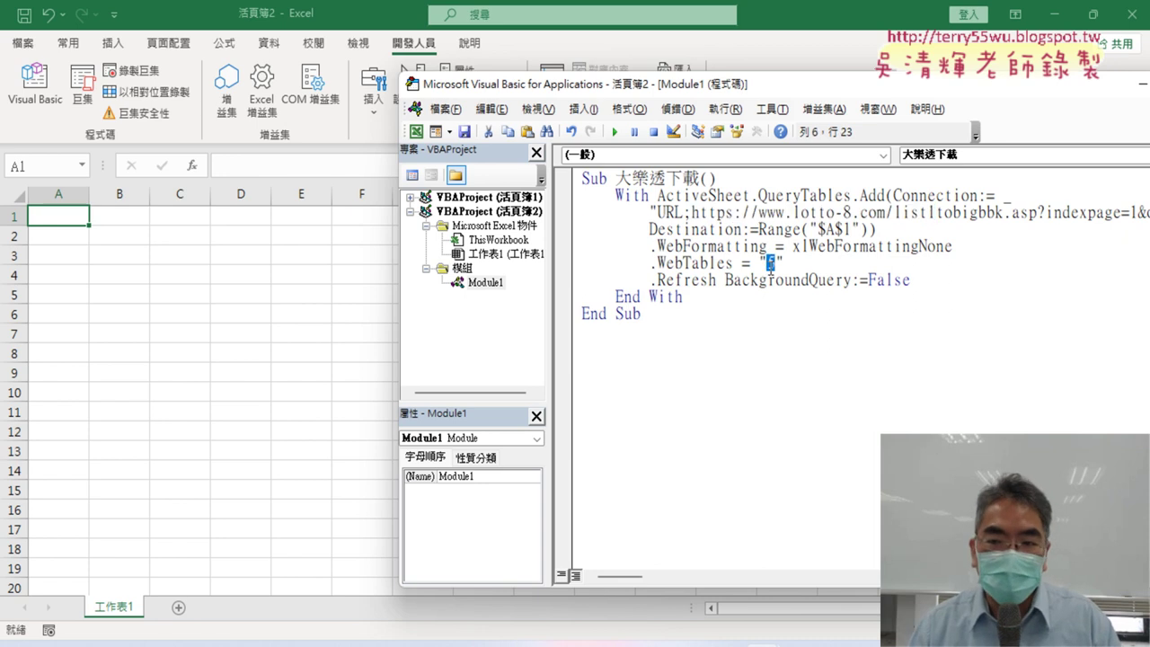
pyautogui.click(615, 131)
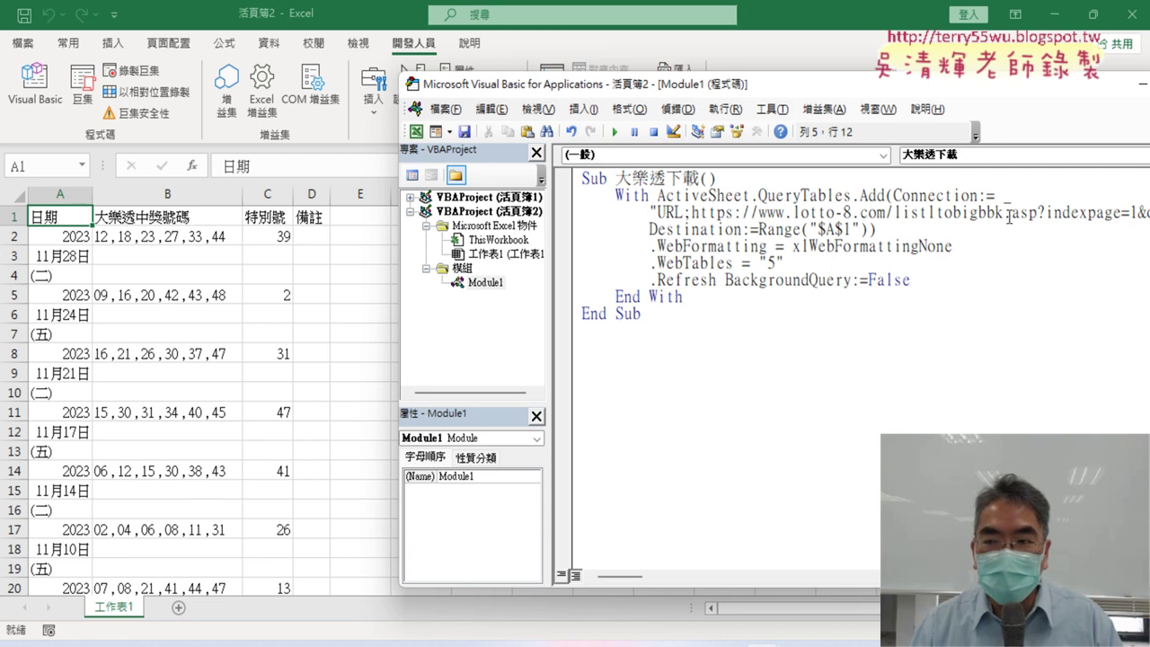
# Step: Review the imported draws on 工作表1, highlighting page number 1 and the newest 11月28日 draw
pyautogui.hotkey('alt', 'F11')
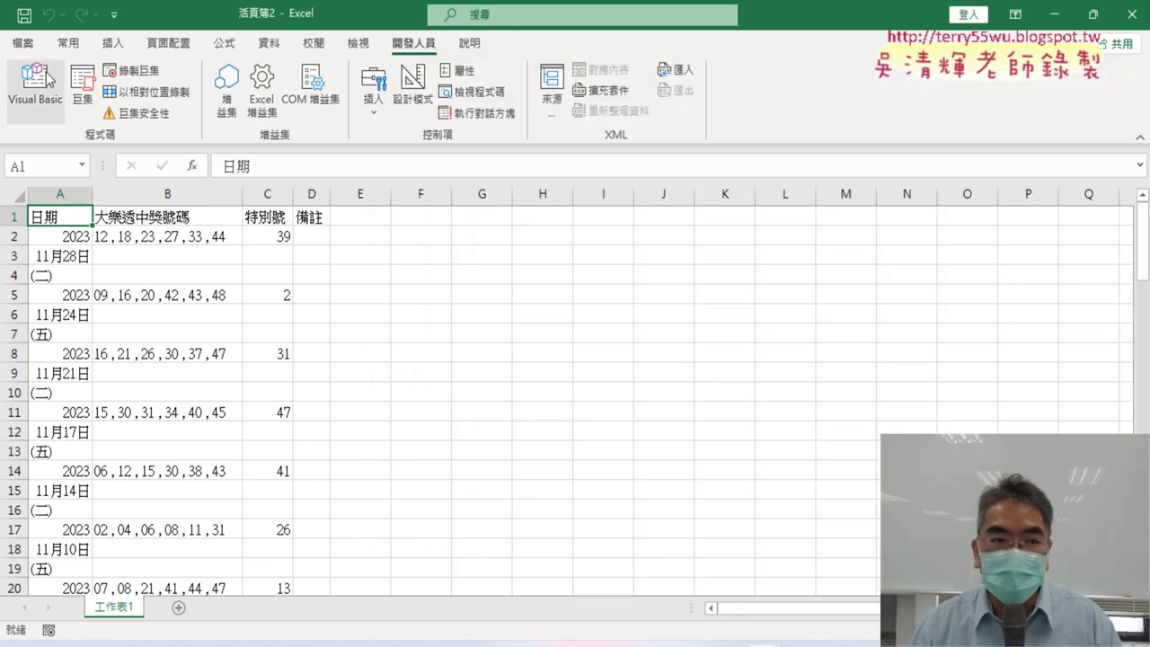
pyautogui.click(34, 85)
pyautogui.moveTo(843, 88); pyautogui.dragTo(681, 90)
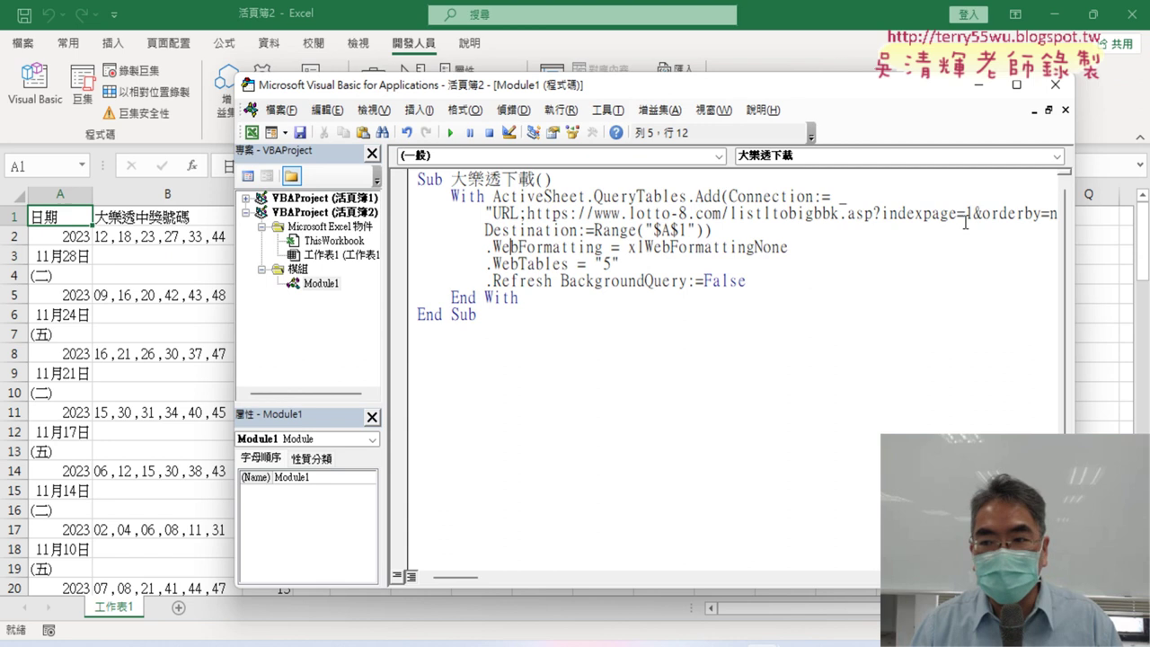
pyautogui.moveTo(965, 221); pyautogui.dragTo(975, 208)
pyautogui.moveTo(811, 91); pyautogui.dragTo(897, 84)
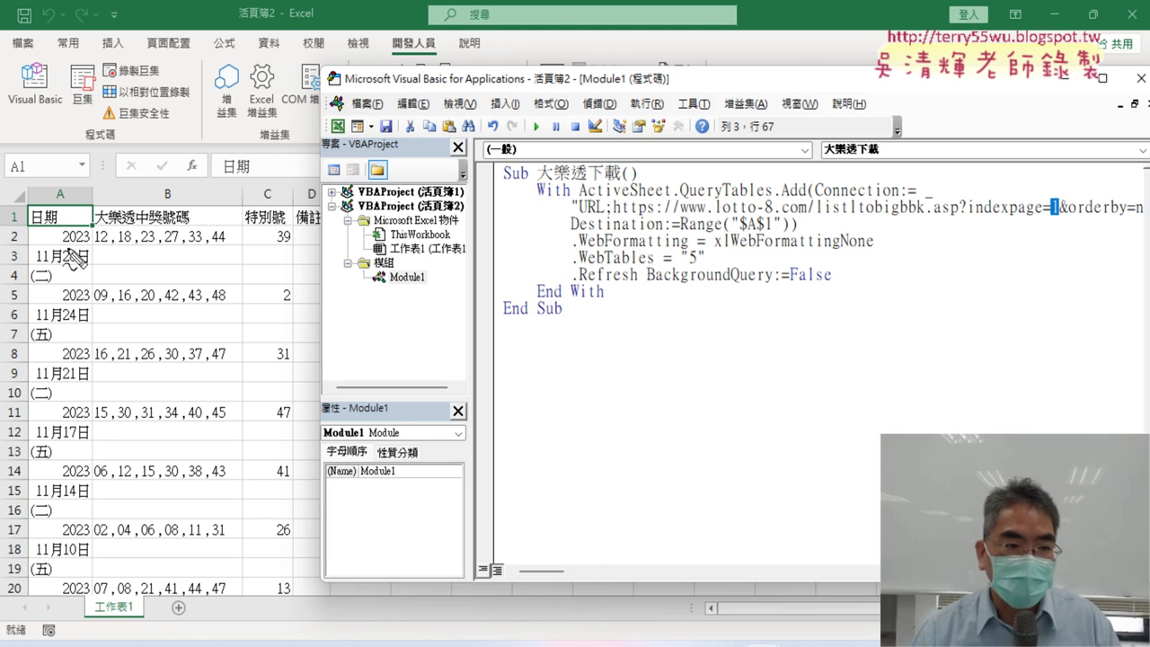
pyautogui.moveTo(79, 289); pyautogui.dragTo(81, 301)
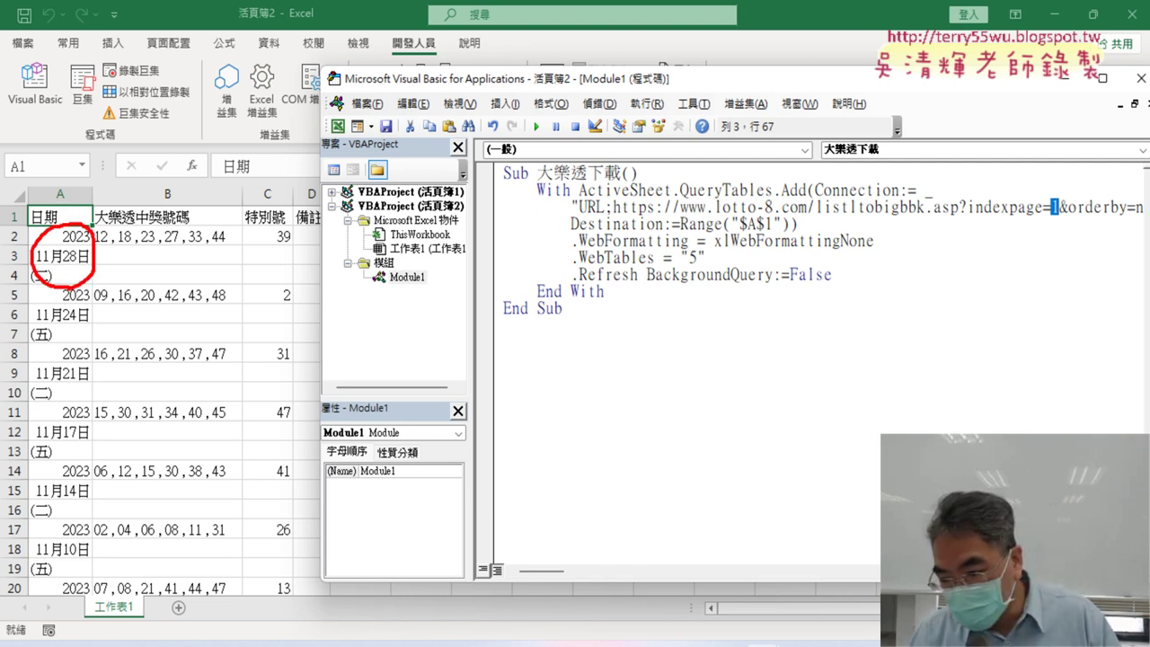
pyautogui.press('super+n')
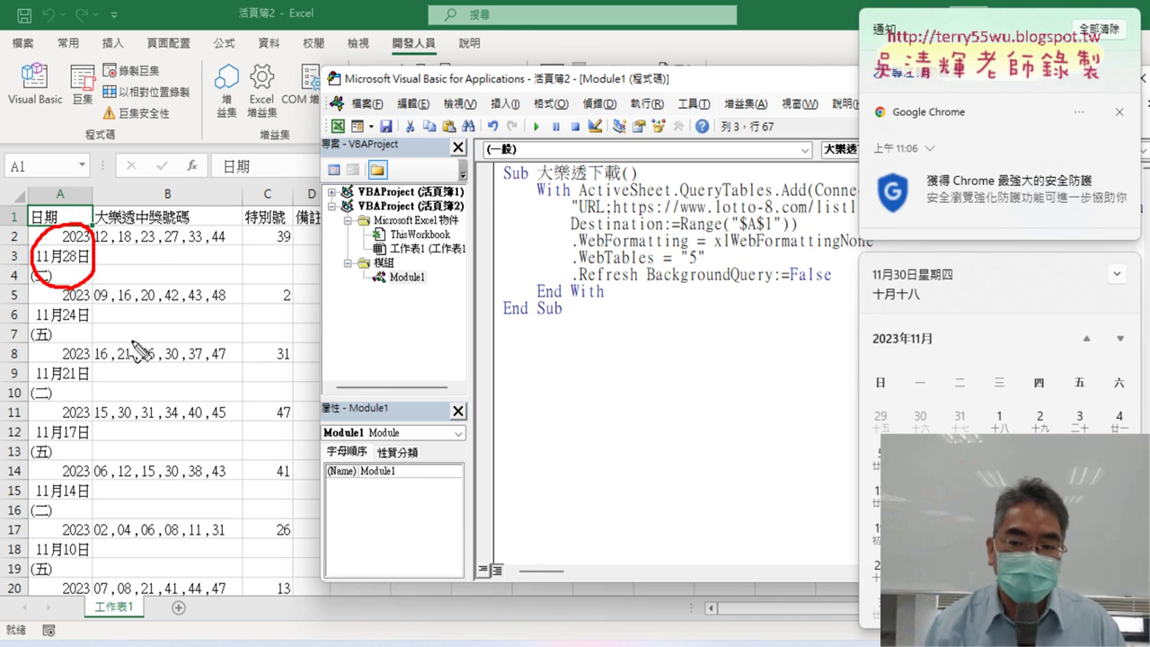
pyautogui.press('Escape')
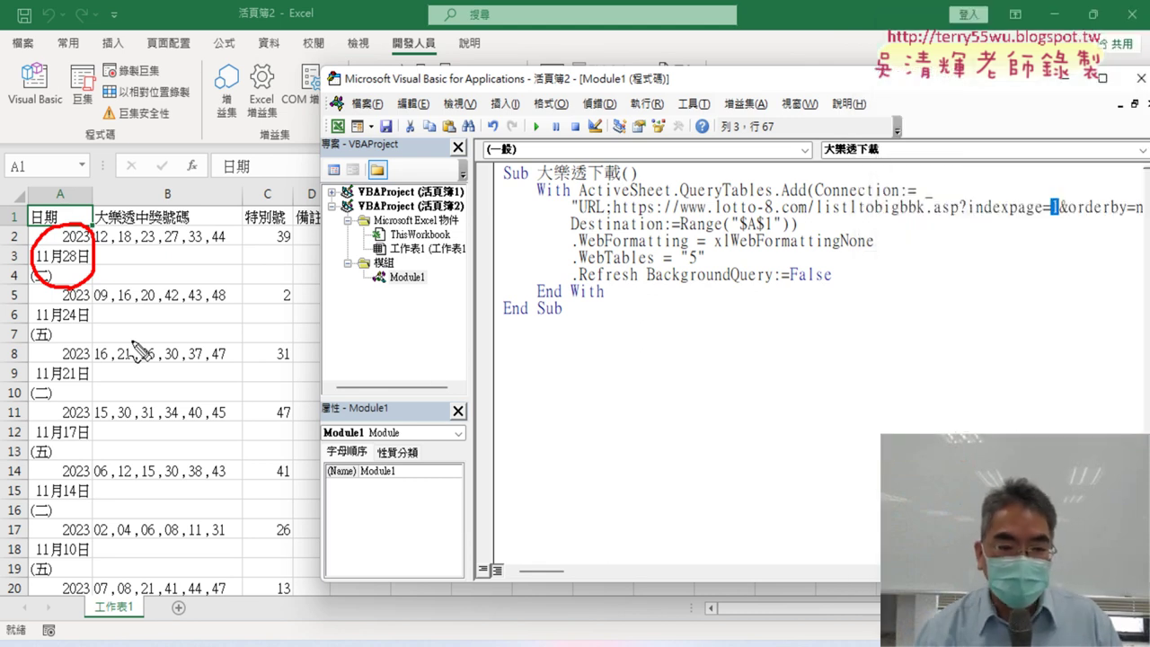
pyautogui.press('Escape')
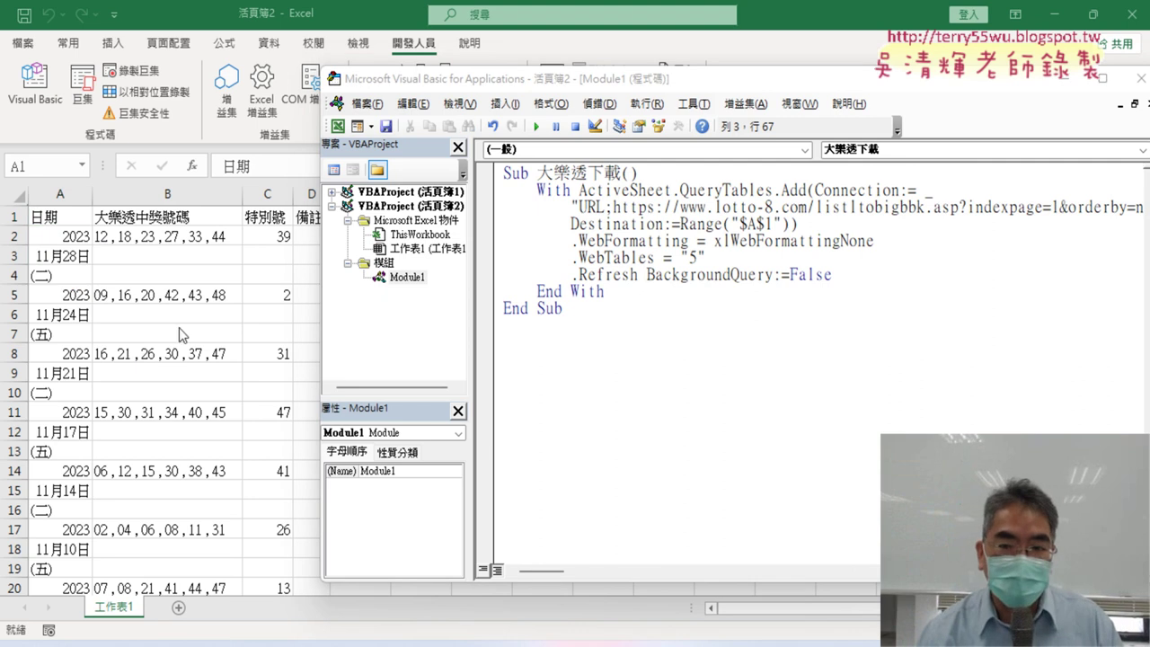
pyautogui.moveTo(725, 639)
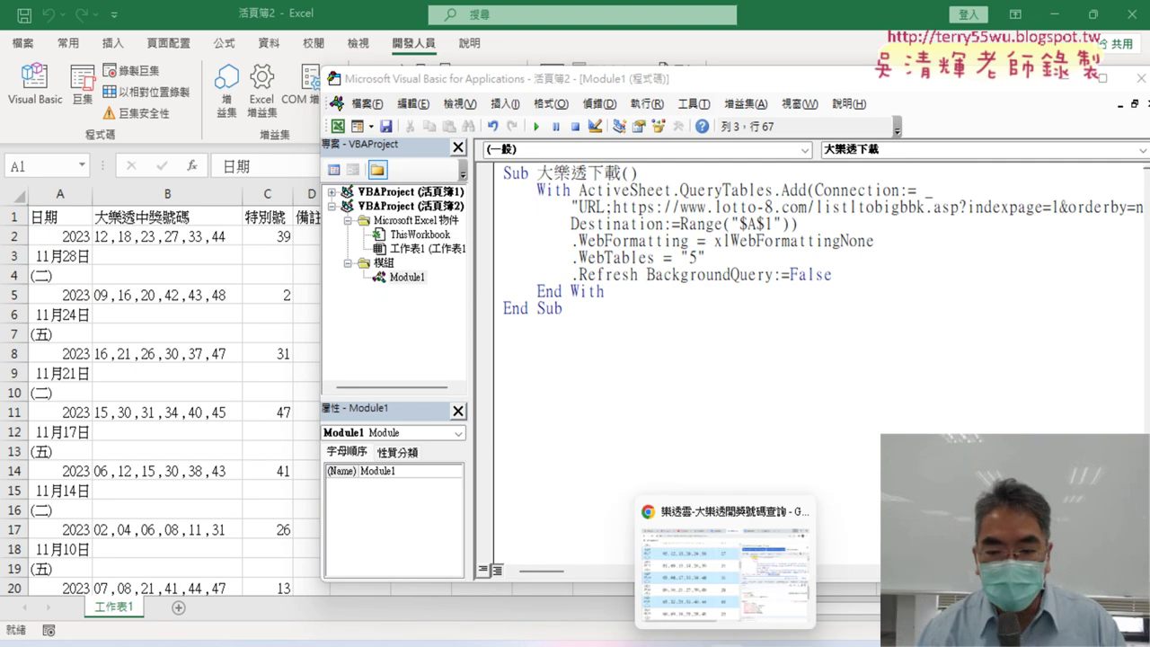
# Step: Review and select the 範例程式碼 sample macro in the Google Docs notes, then return to the VBA editor
pyautogui.click(711, 591)
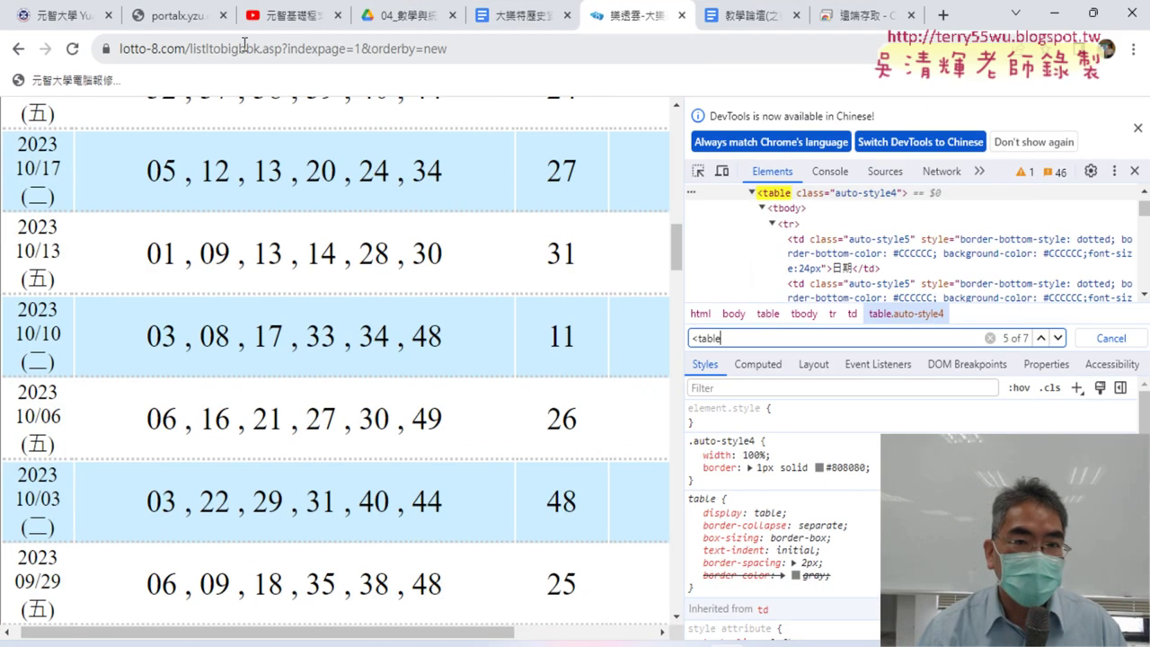
pyautogui.click(516, 18)
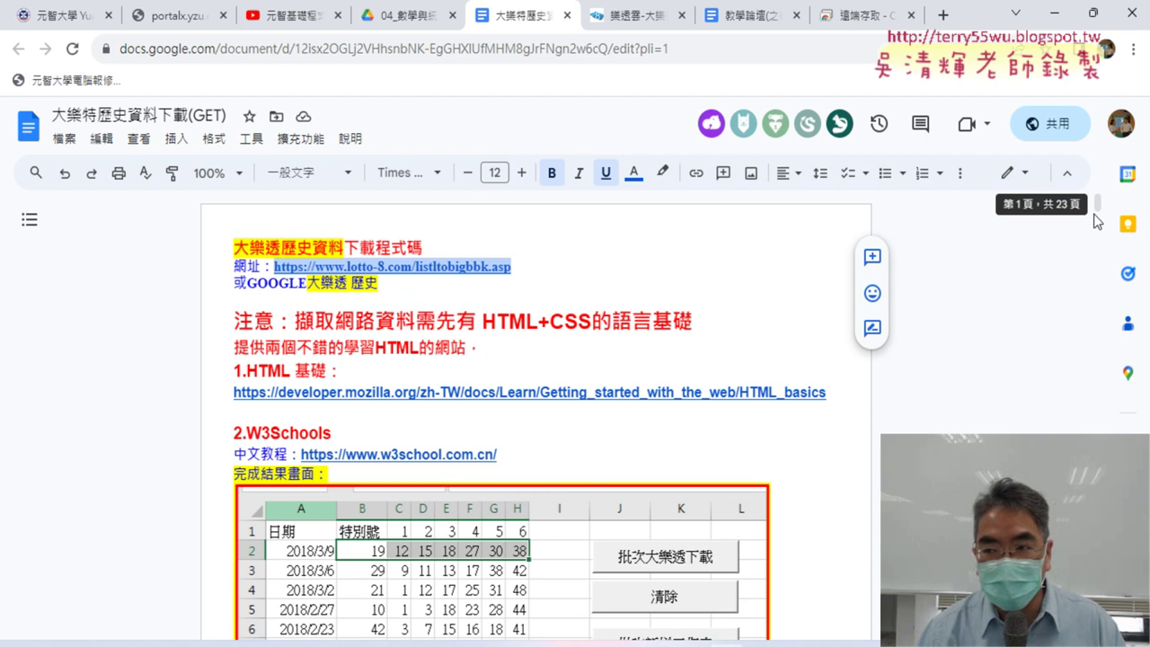
pyautogui.moveTo(1097, 203); pyautogui.dragTo(1096, 256)
pyautogui.scroll(-1, 1096, 256)
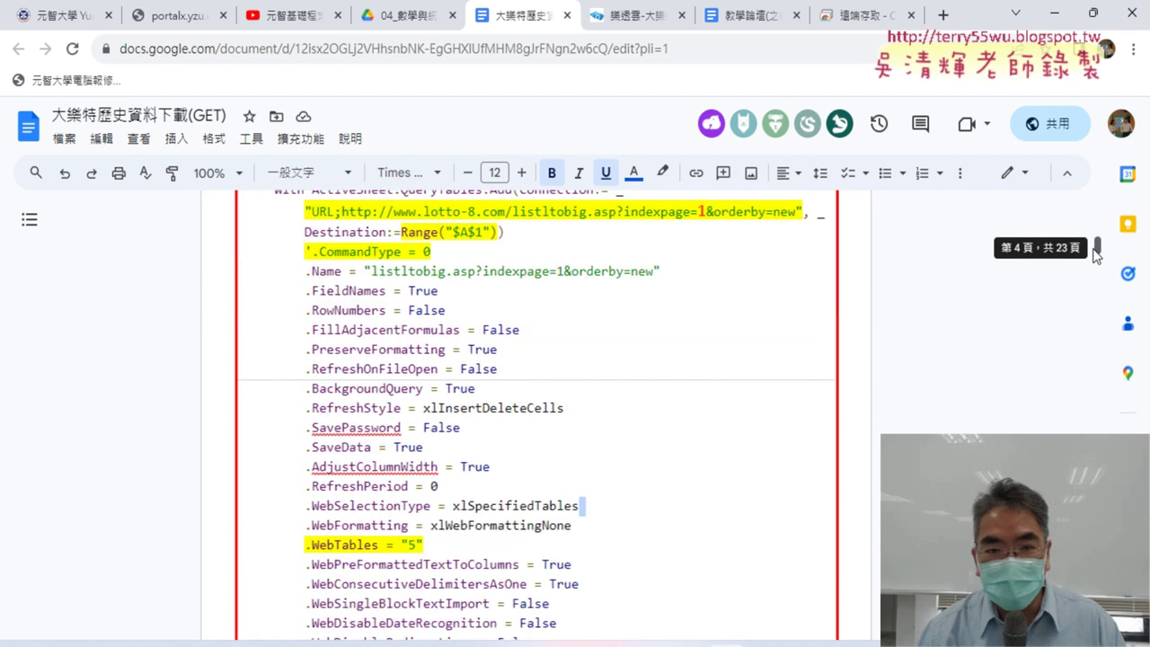
pyautogui.scroll(-6, 1096, 255)
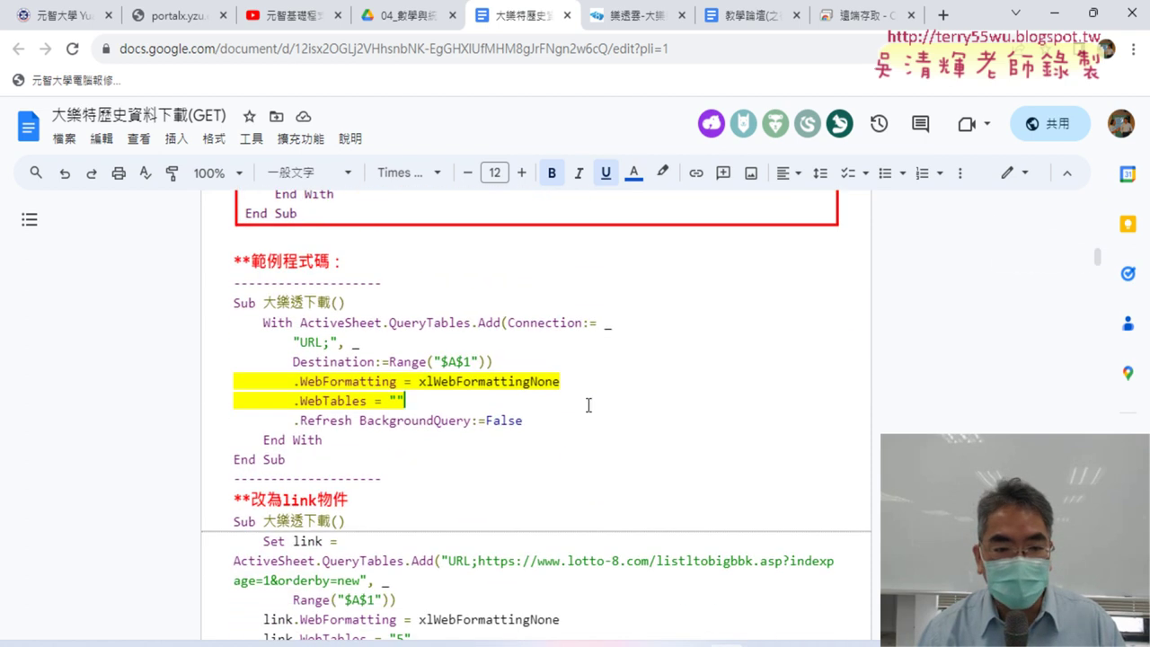
pyautogui.click(313, 453)
pyautogui.moveTo(313, 453); pyautogui.dragTo(230, 304)
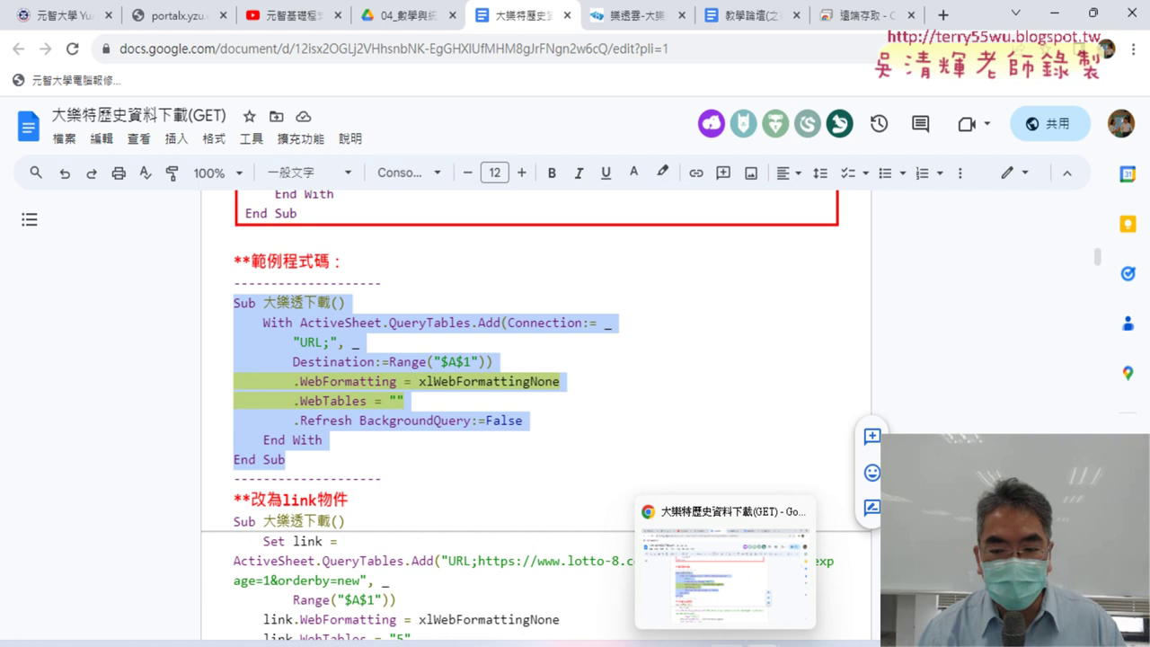
pyautogui.click(766, 575)
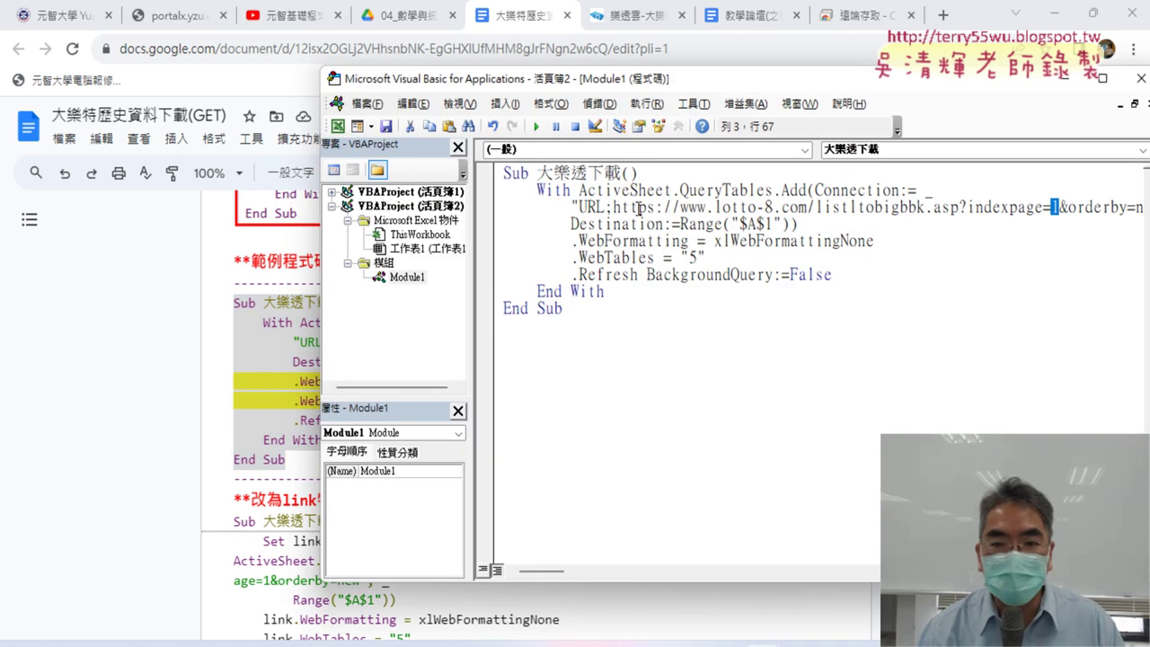
# Step: Delete and restore the macro's web address, then minimize Chrome to reveal the Excel workbook
pyautogui.moveTo(616, 207); pyautogui.dragTo(1034, 208)
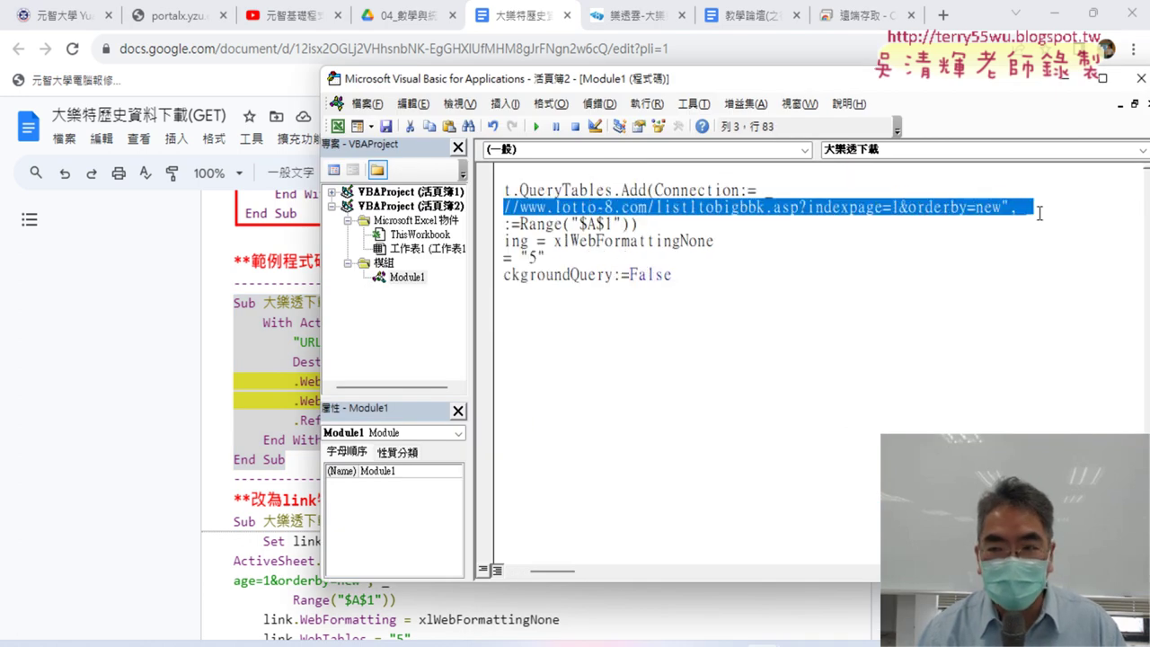
pyautogui.press('Delete')
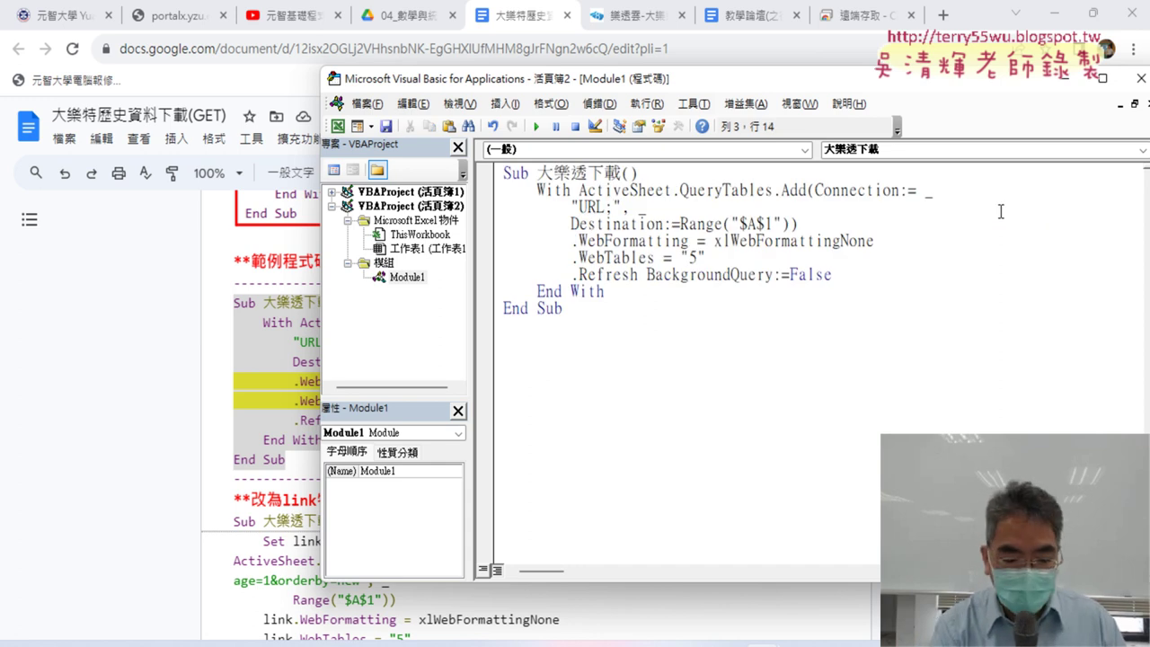
pyautogui.hotkey('ctrl', 'v')
pyautogui.click(547, 274)
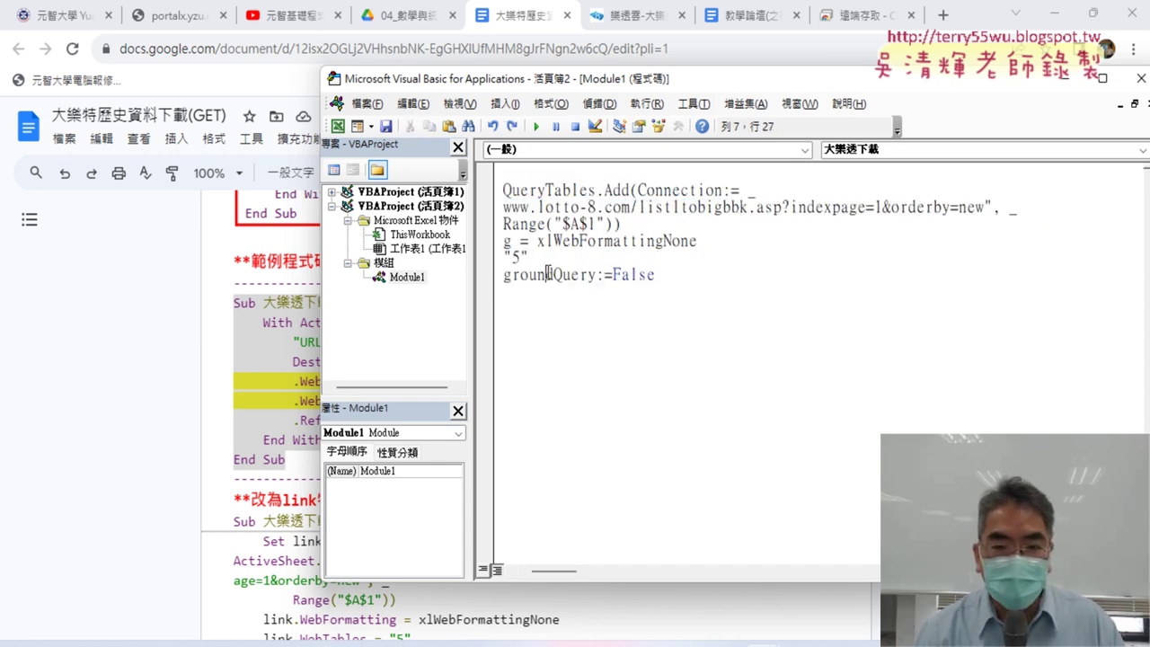
pyautogui.press('Down')
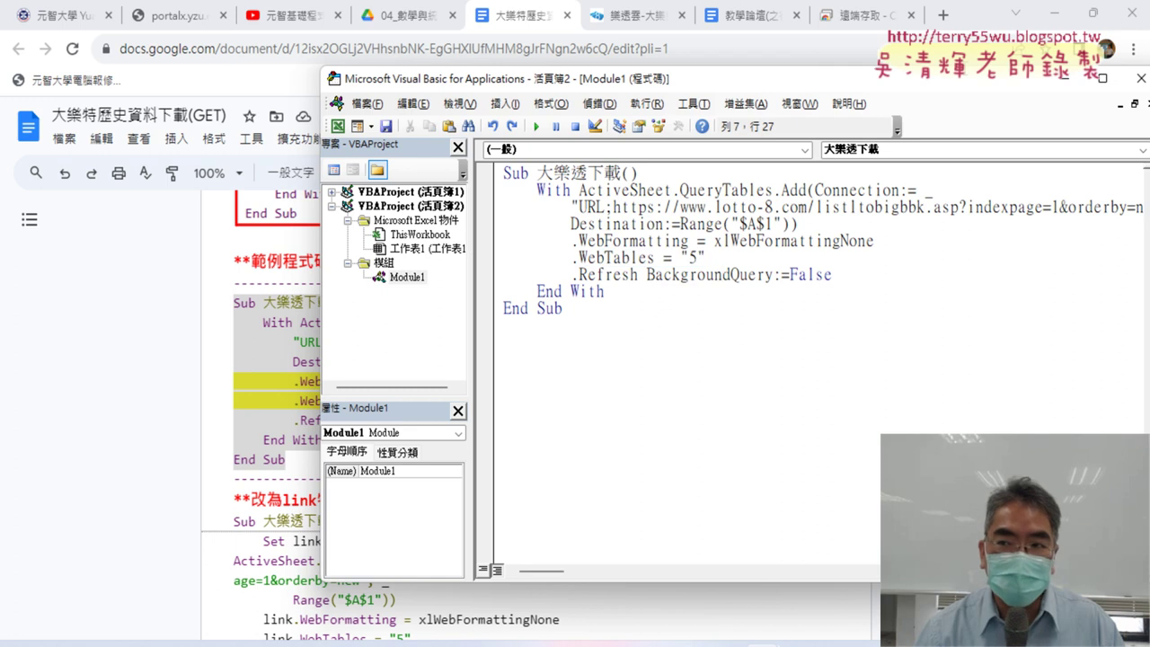
pyautogui.click(1057, 13)
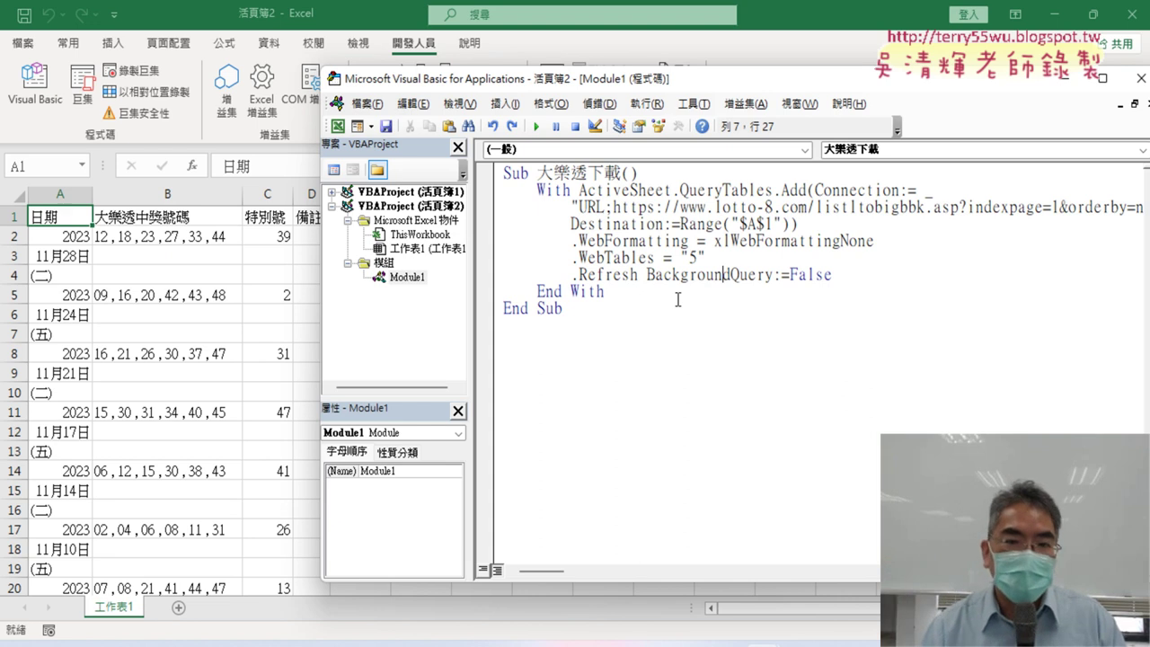
# Step: Widen the code window, change the address to indexpage=2, and run the macro
pyautogui.moveTo(644, 84); pyautogui.dragTo(416, 90)
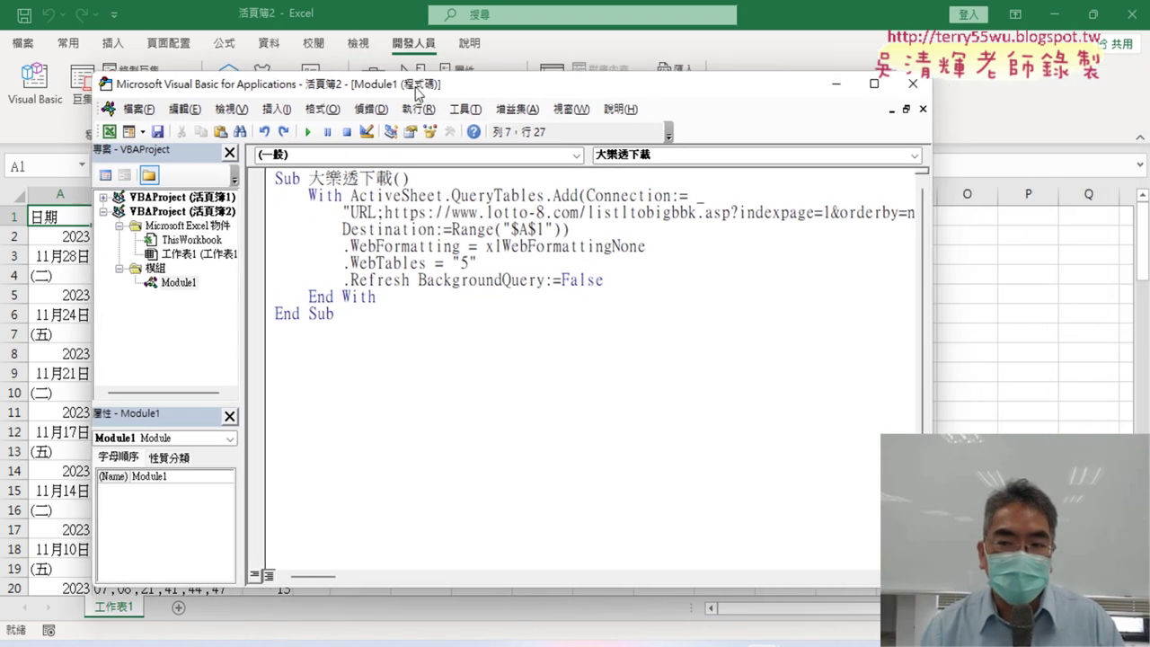
pyautogui.moveTo(930, 266); pyautogui.dragTo(1091, 265)
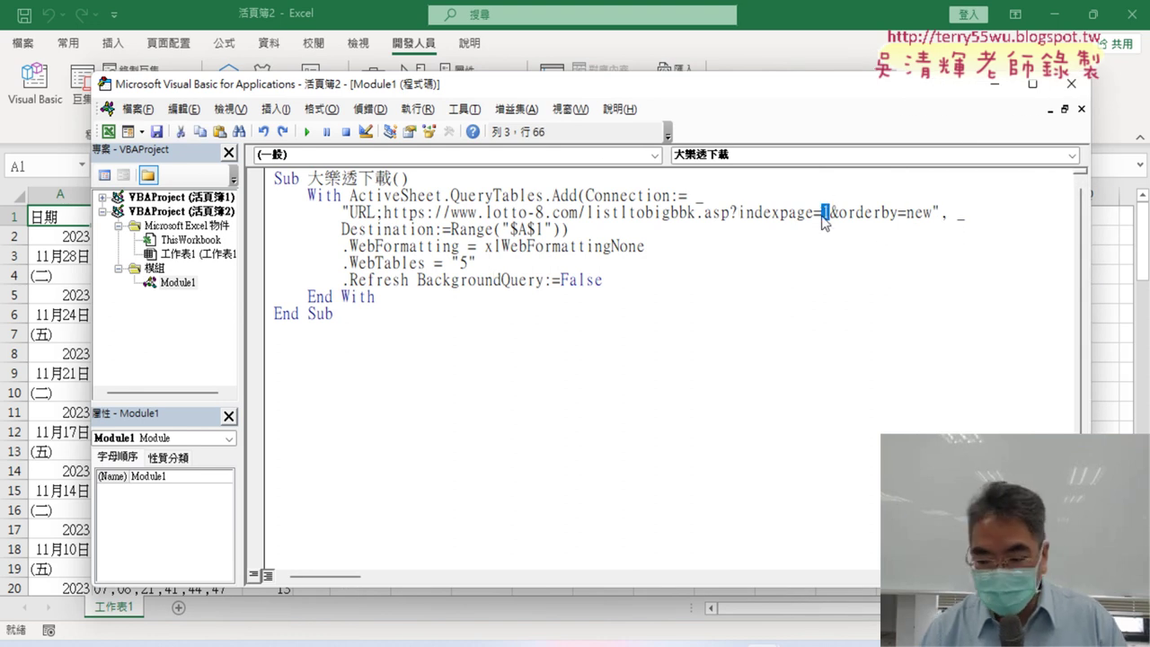
pyautogui.write('2')
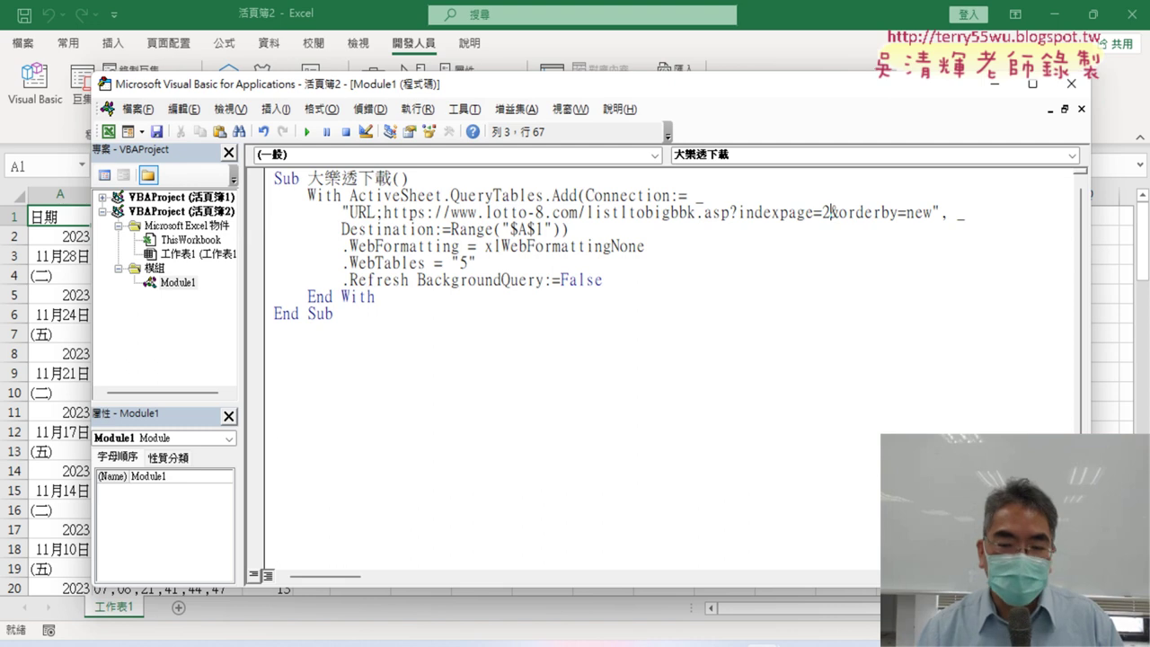
pyautogui.click(308, 133)
# Step: Change the address to indexpage=3 and run the macro to import page 3's draws
pyautogui.moveTo(342, 90); pyautogui.dragTo(530, 95)
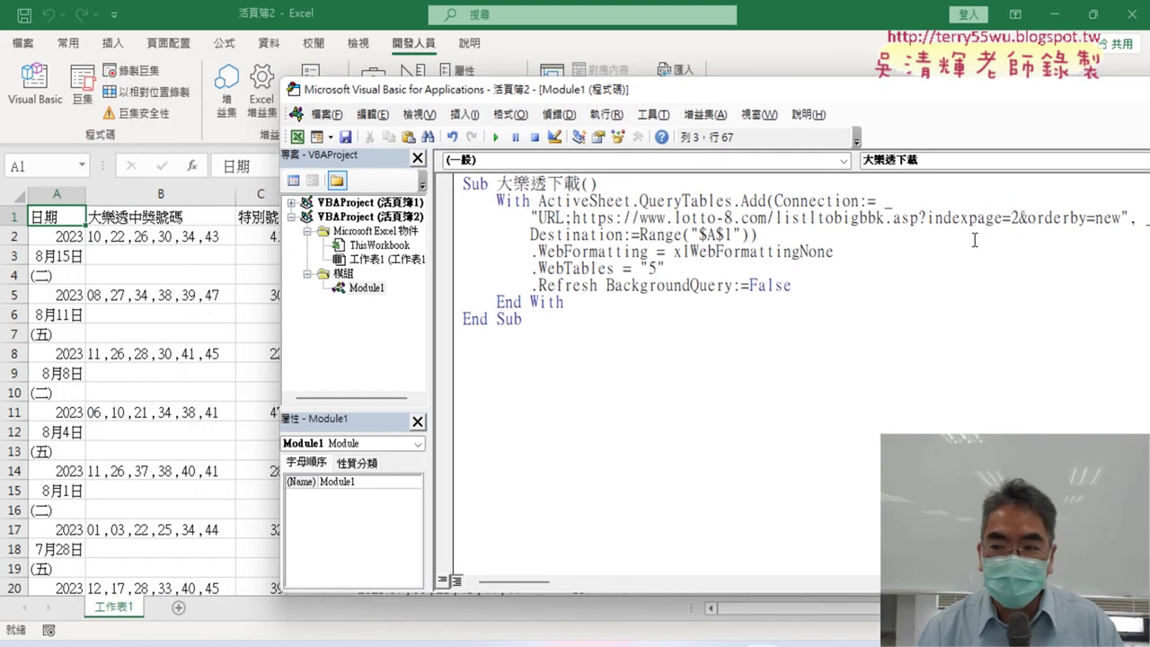
pyautogui.write('3')
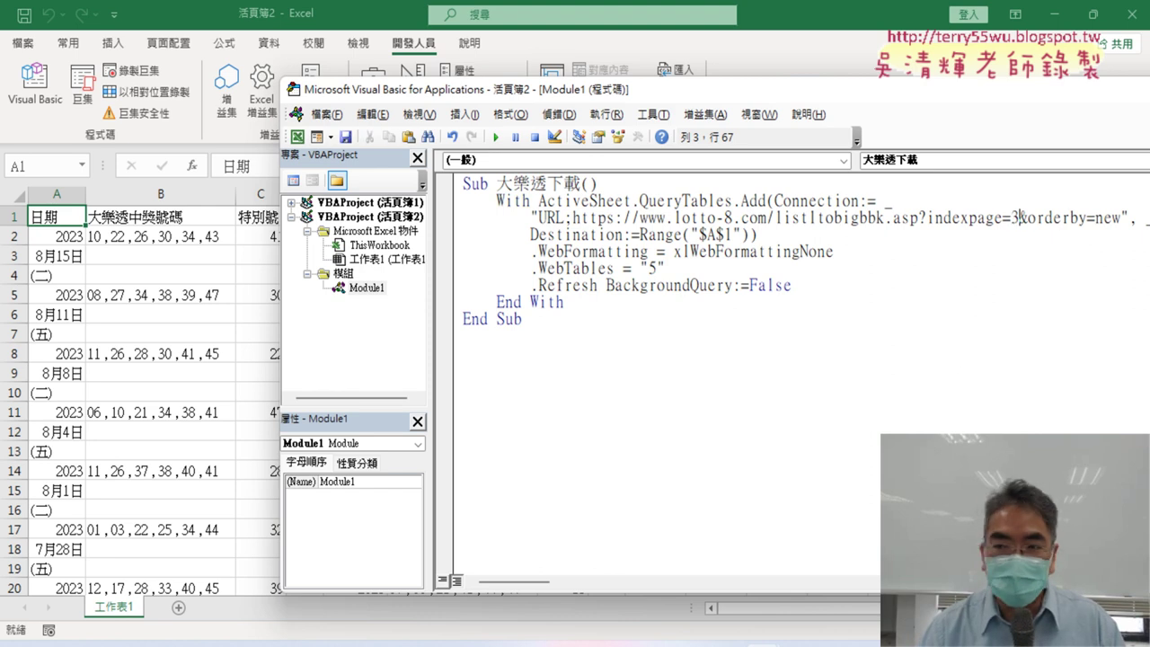
pyautogui.click(495, 137)
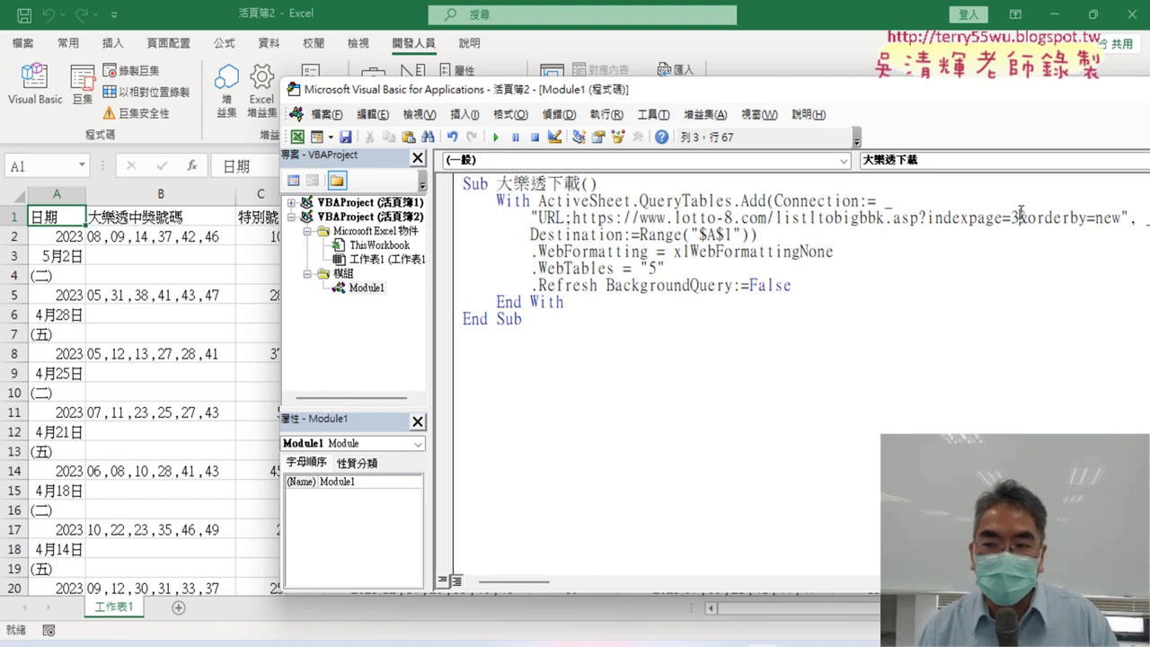
pyautogui.moveTo(1018, 218); pyautogui.dragTo(1010, 218)
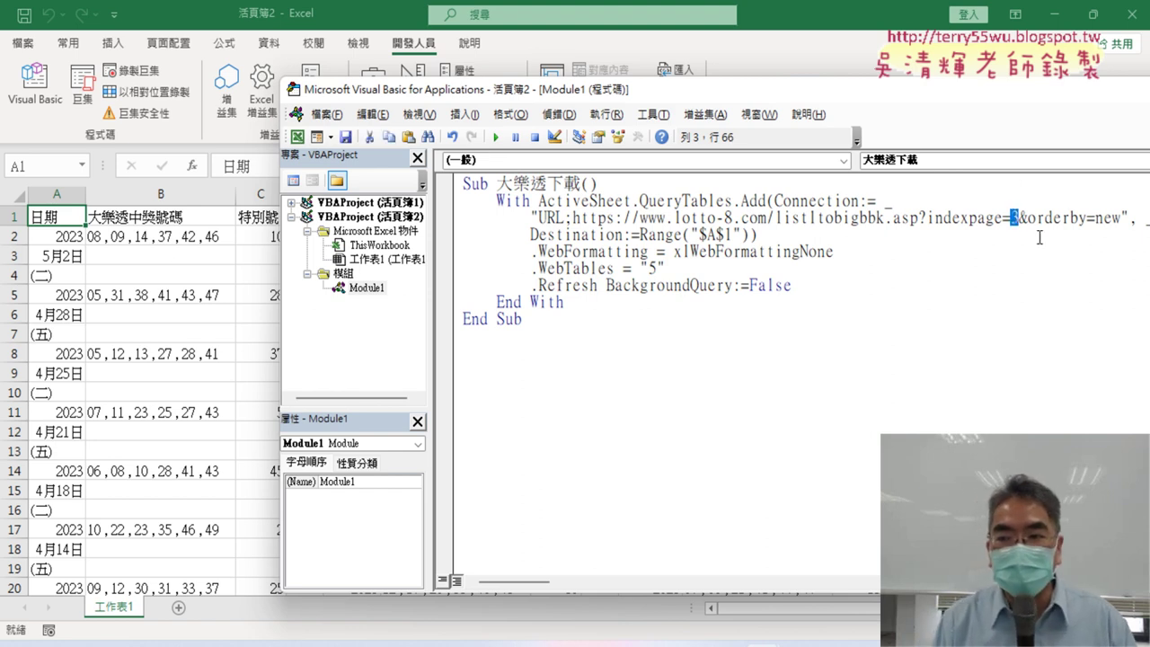